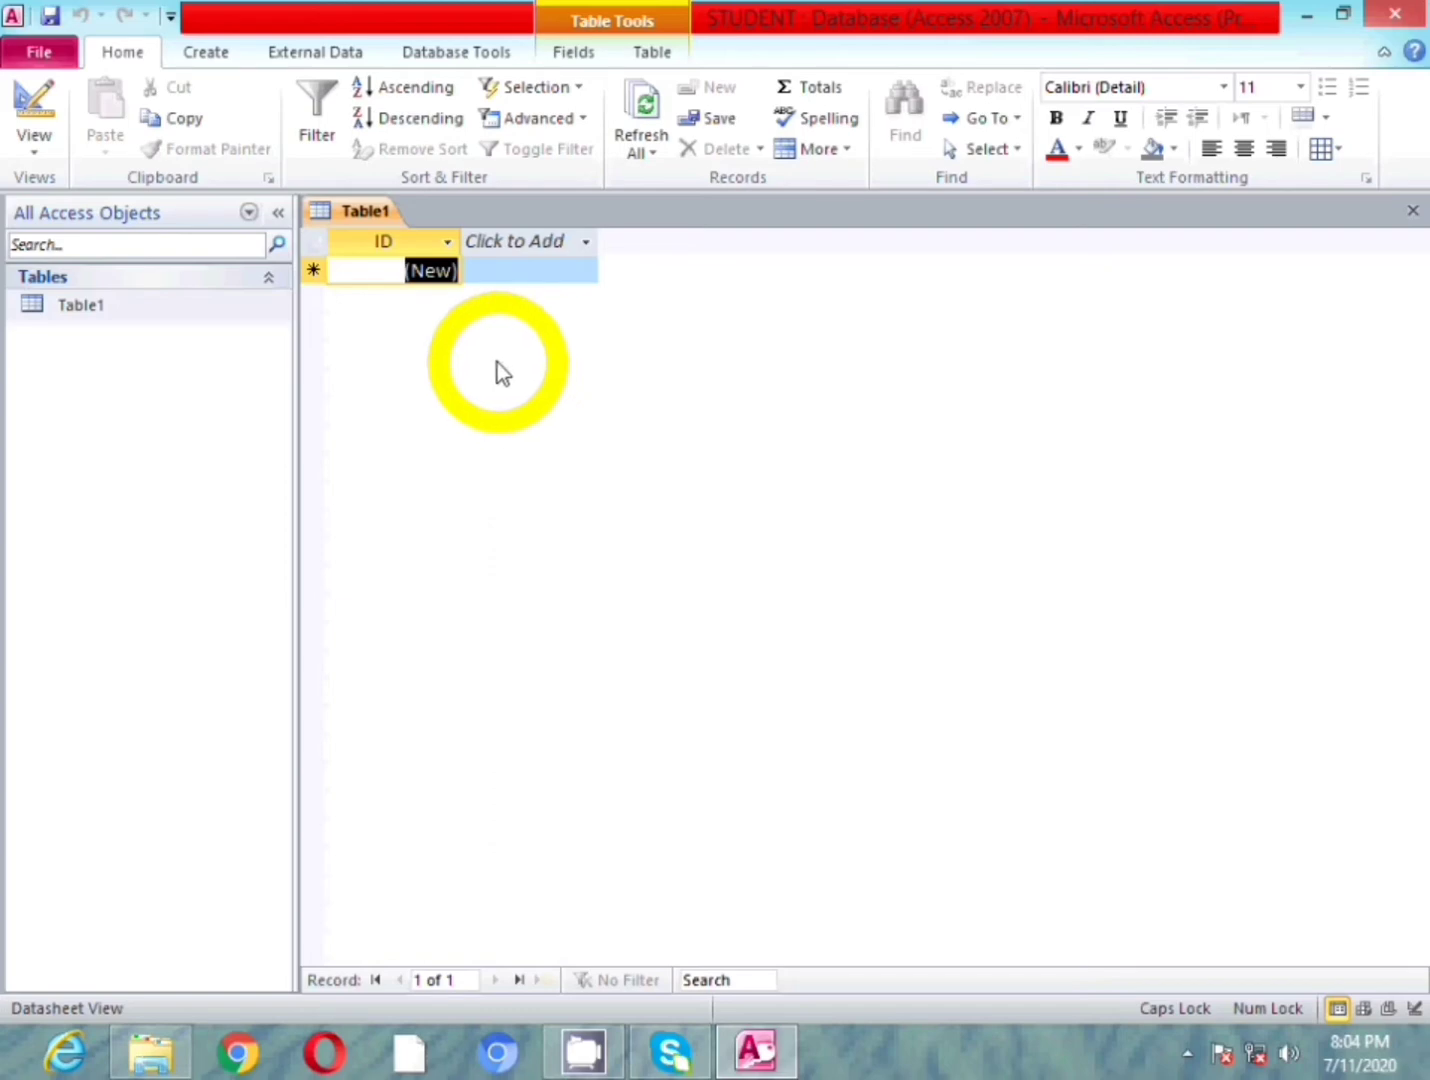
- Open Table1 in Design View
{"action": "key", "text": "F12"}
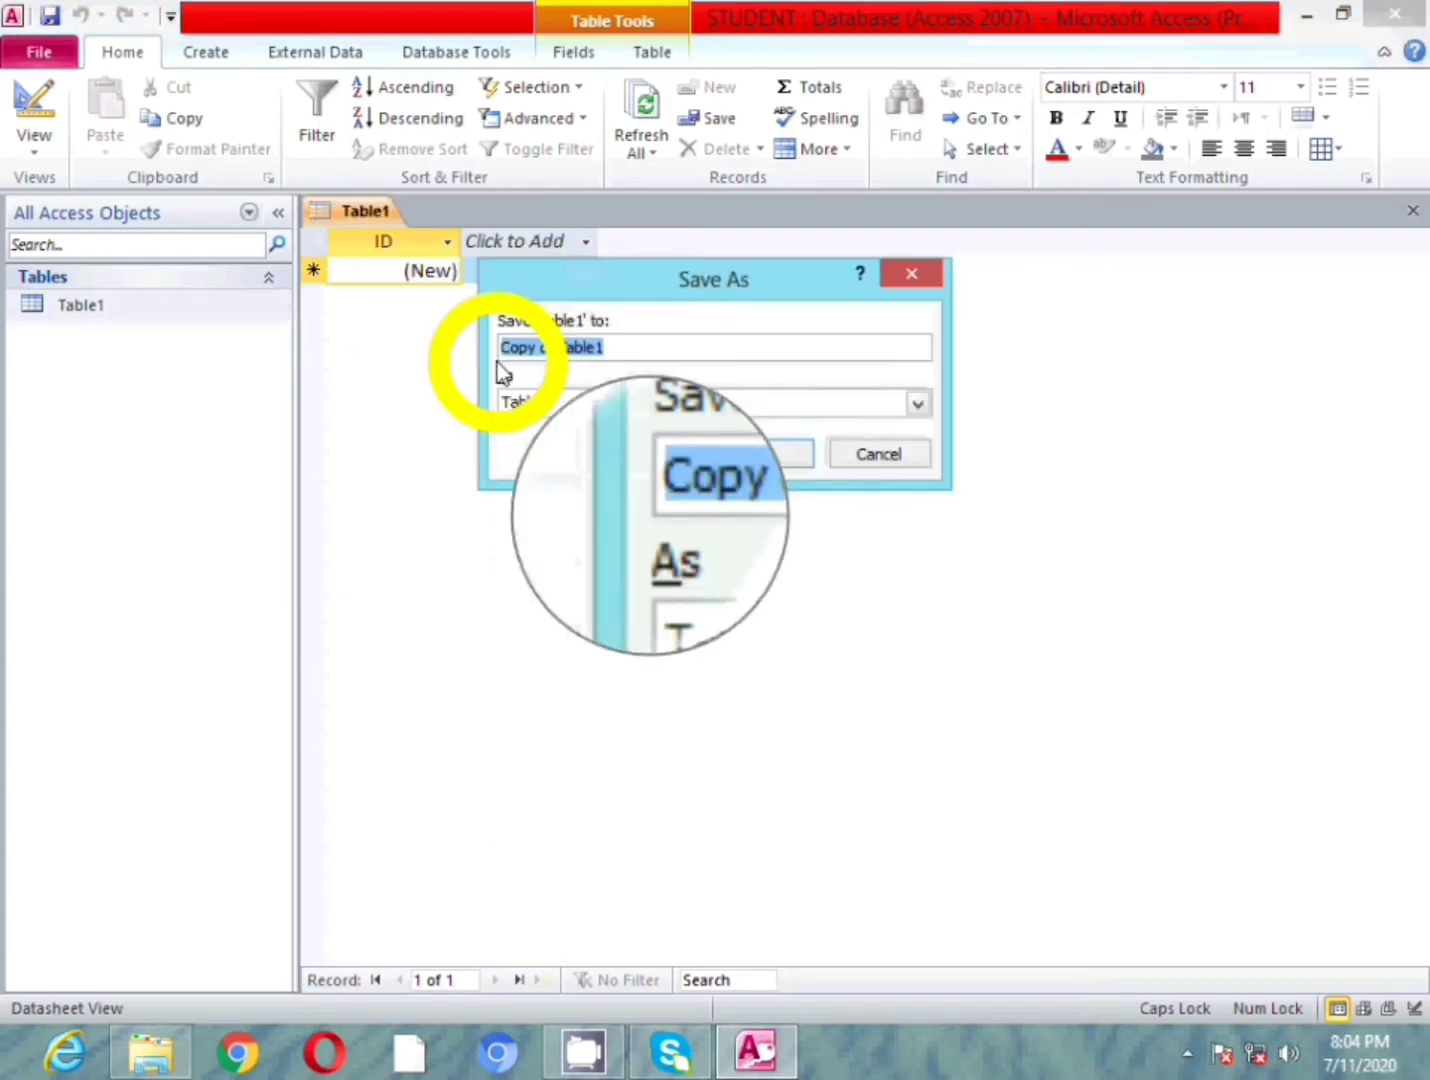
{"action": "left_click", "coordinate": [840, 461]}
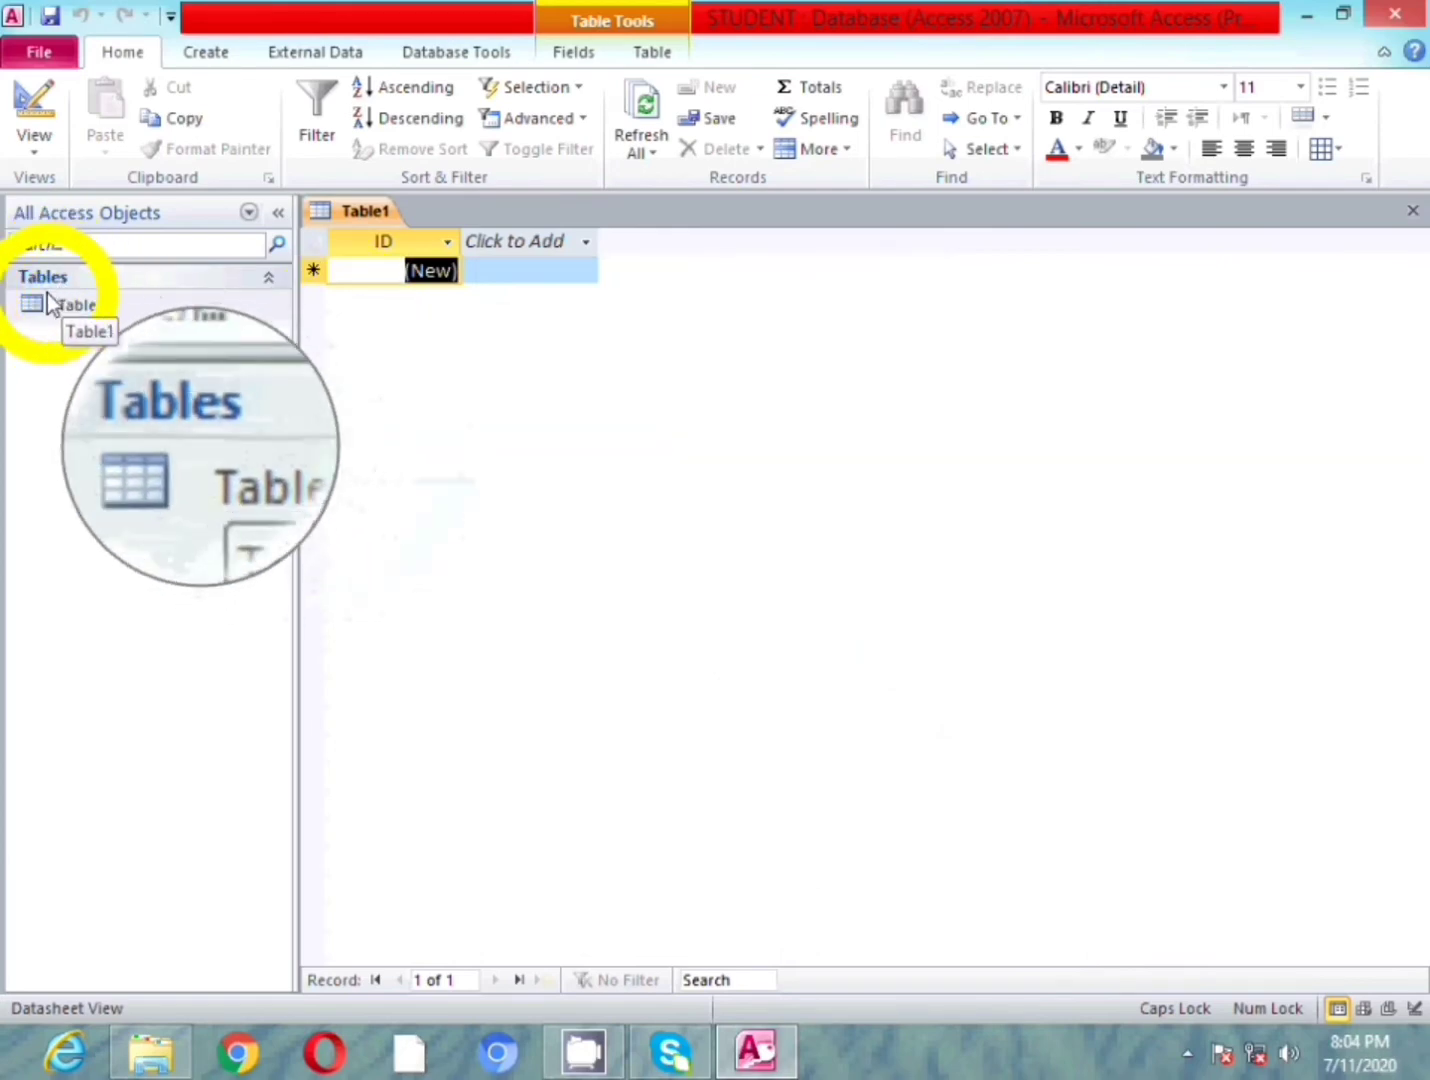
{"action": "right_click", "coordinate": [111, 311]}
{"action": "key", "text": "alt"}
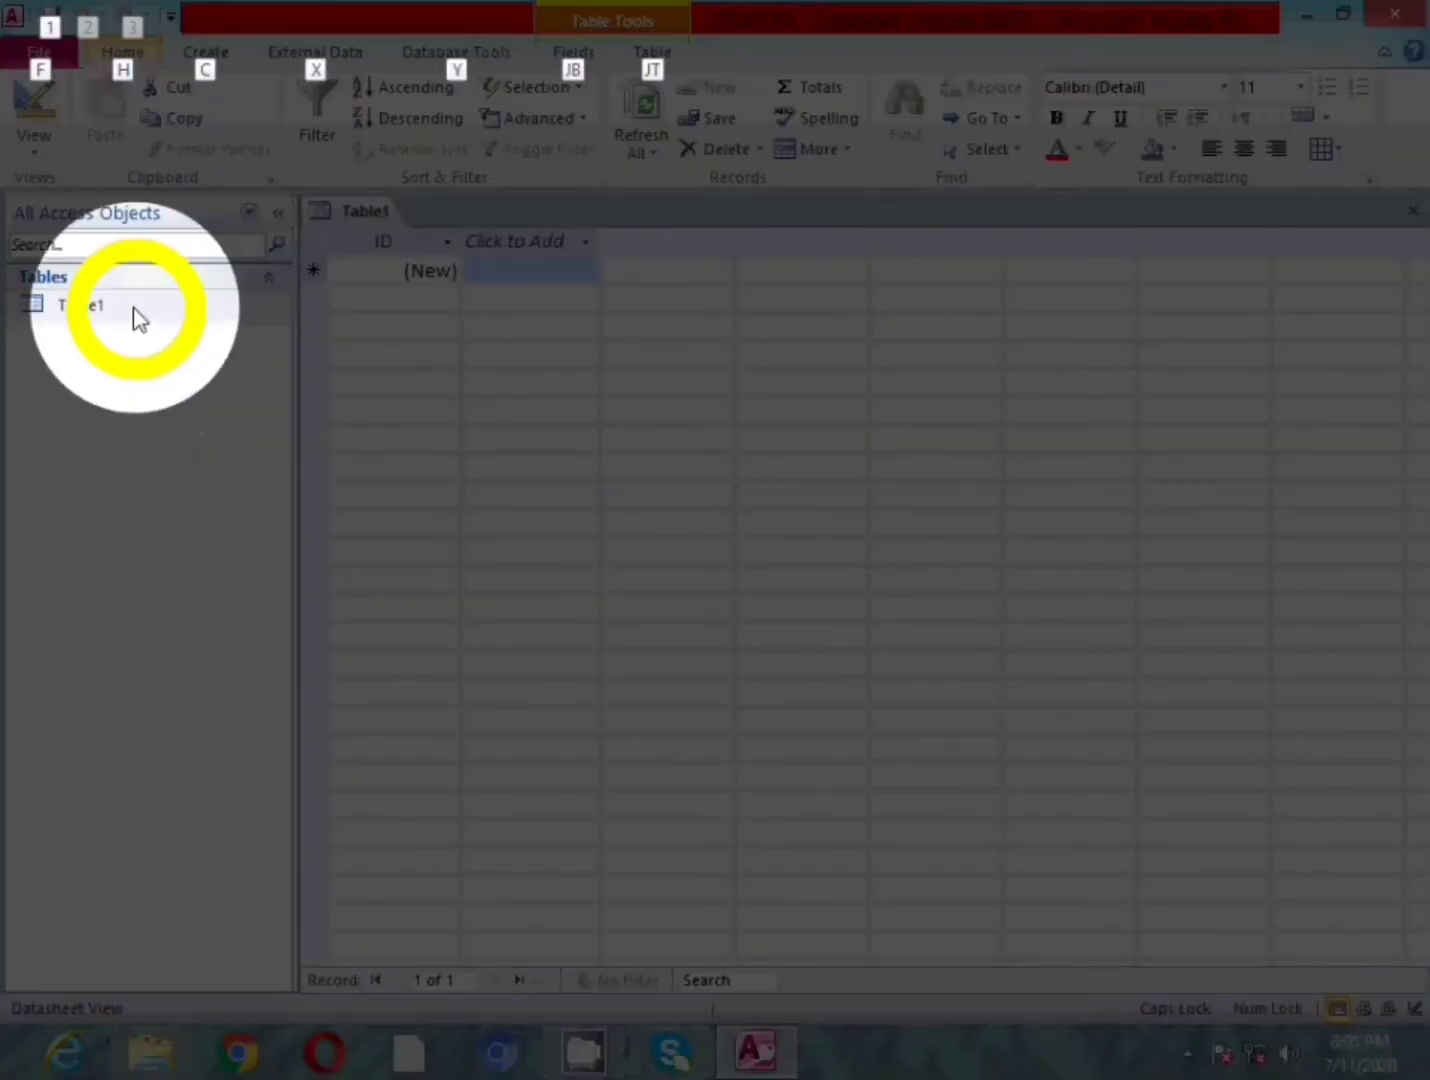
{"action": "right_click", "coordinate": [135, 310]}
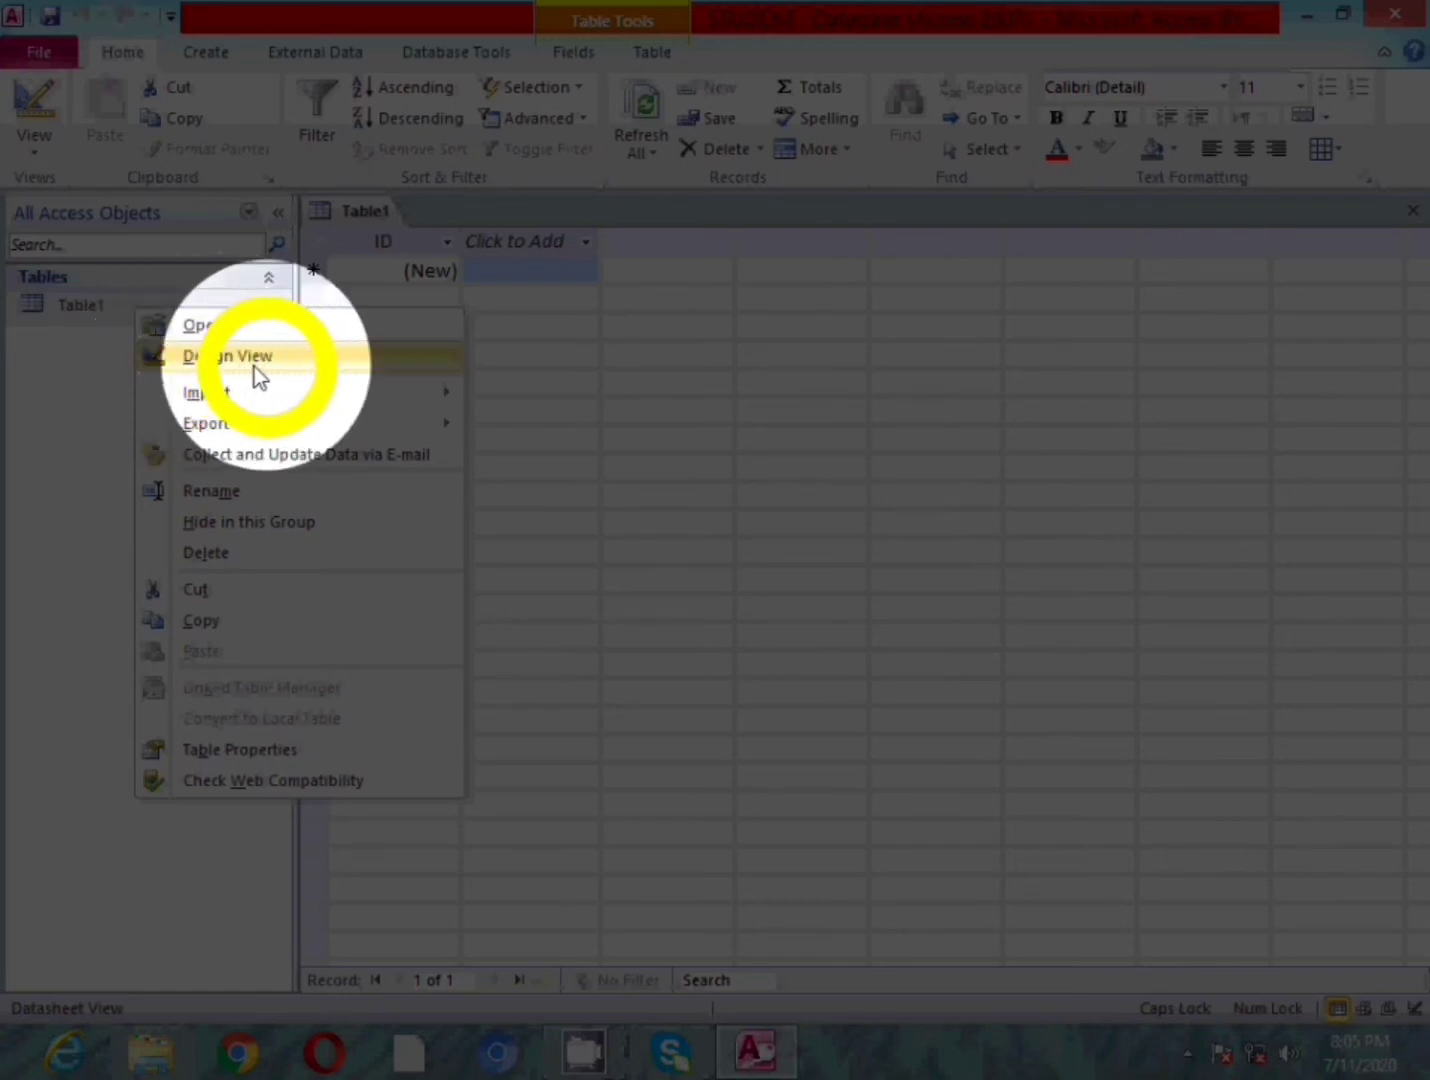
{"action": "left_click", "coordinate": [240, 367]}
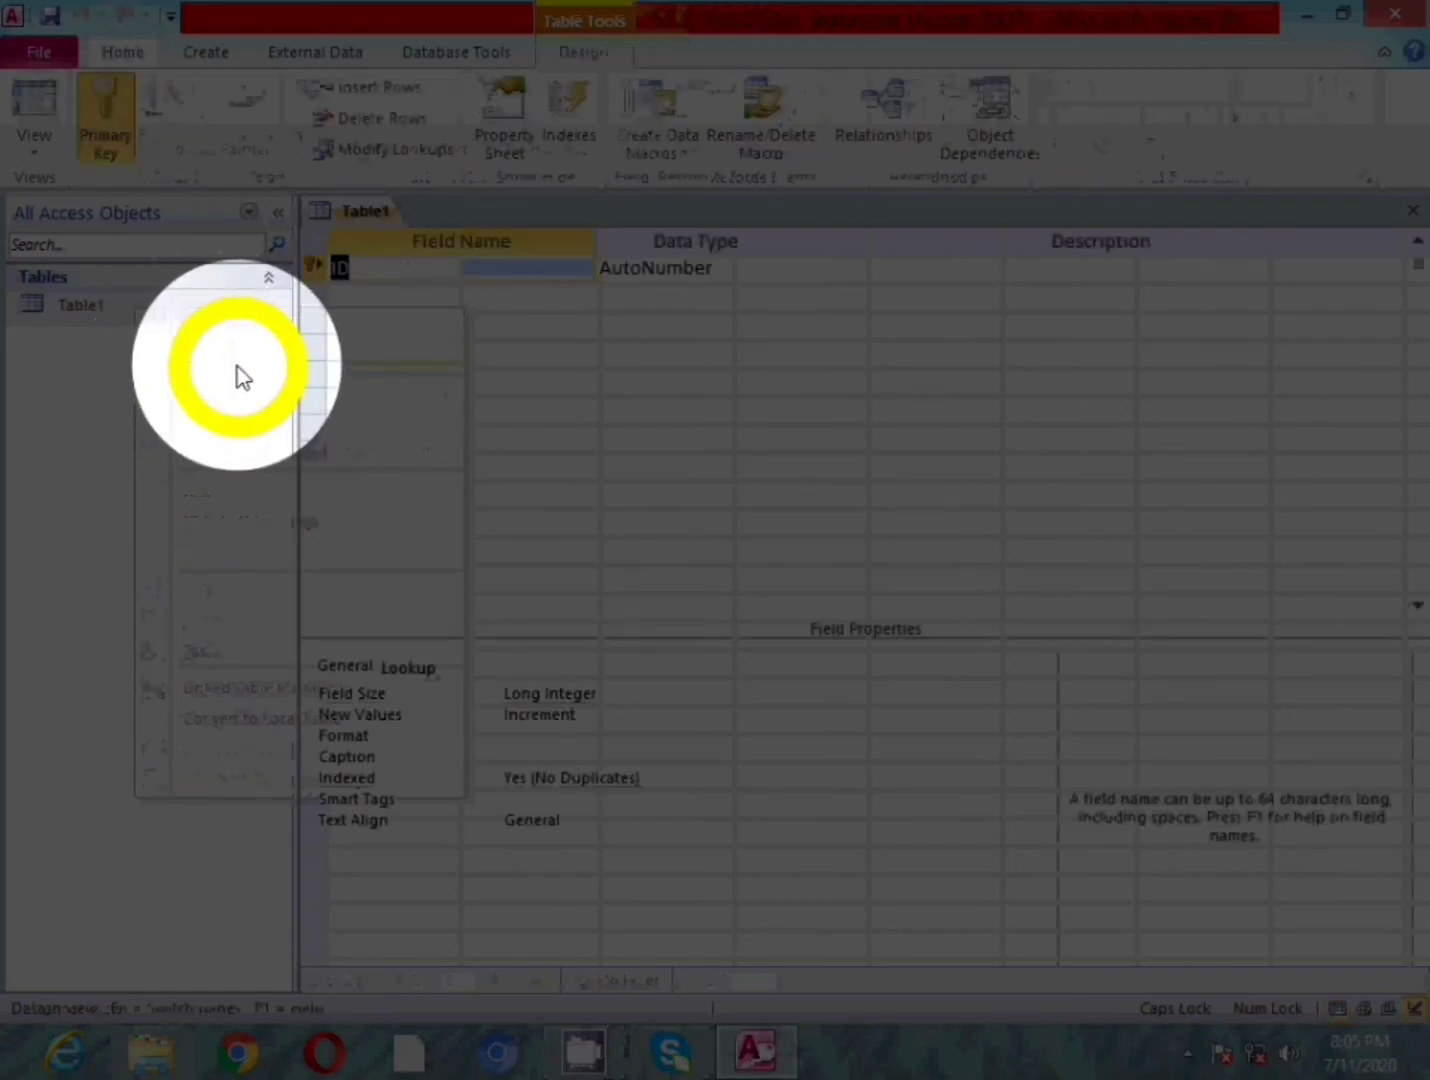
{"action": "key", "text": "alt"}
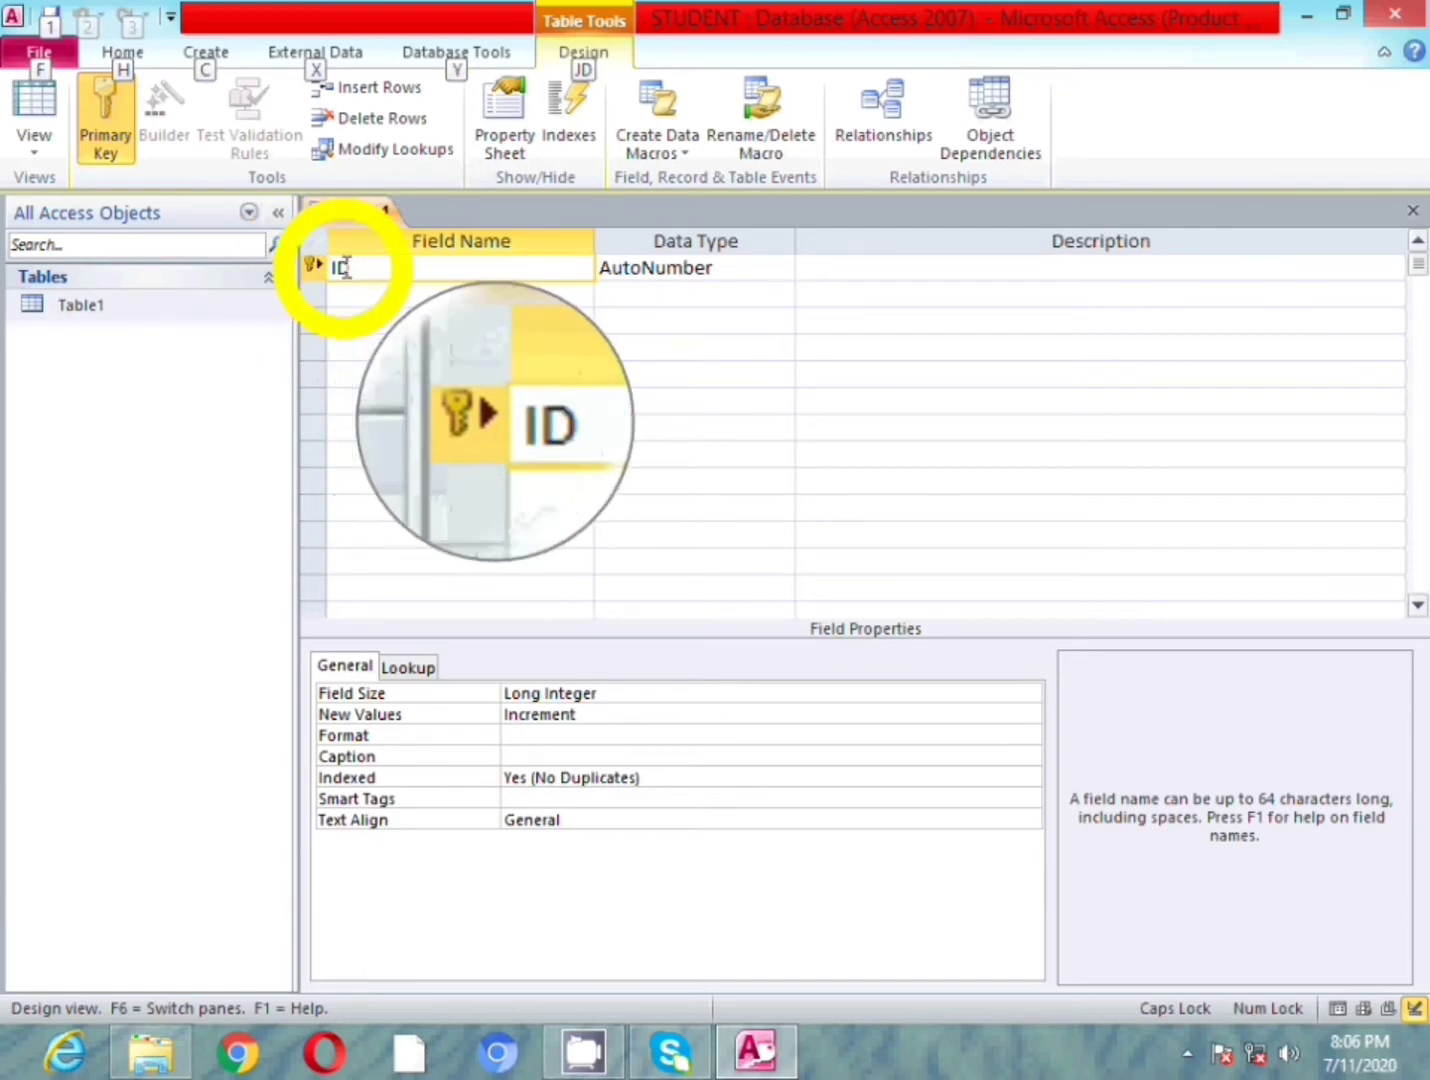
- Rename the ID field to RNO and remove its primary key
{"action": "left_click", "coordinate": [318, 268]}
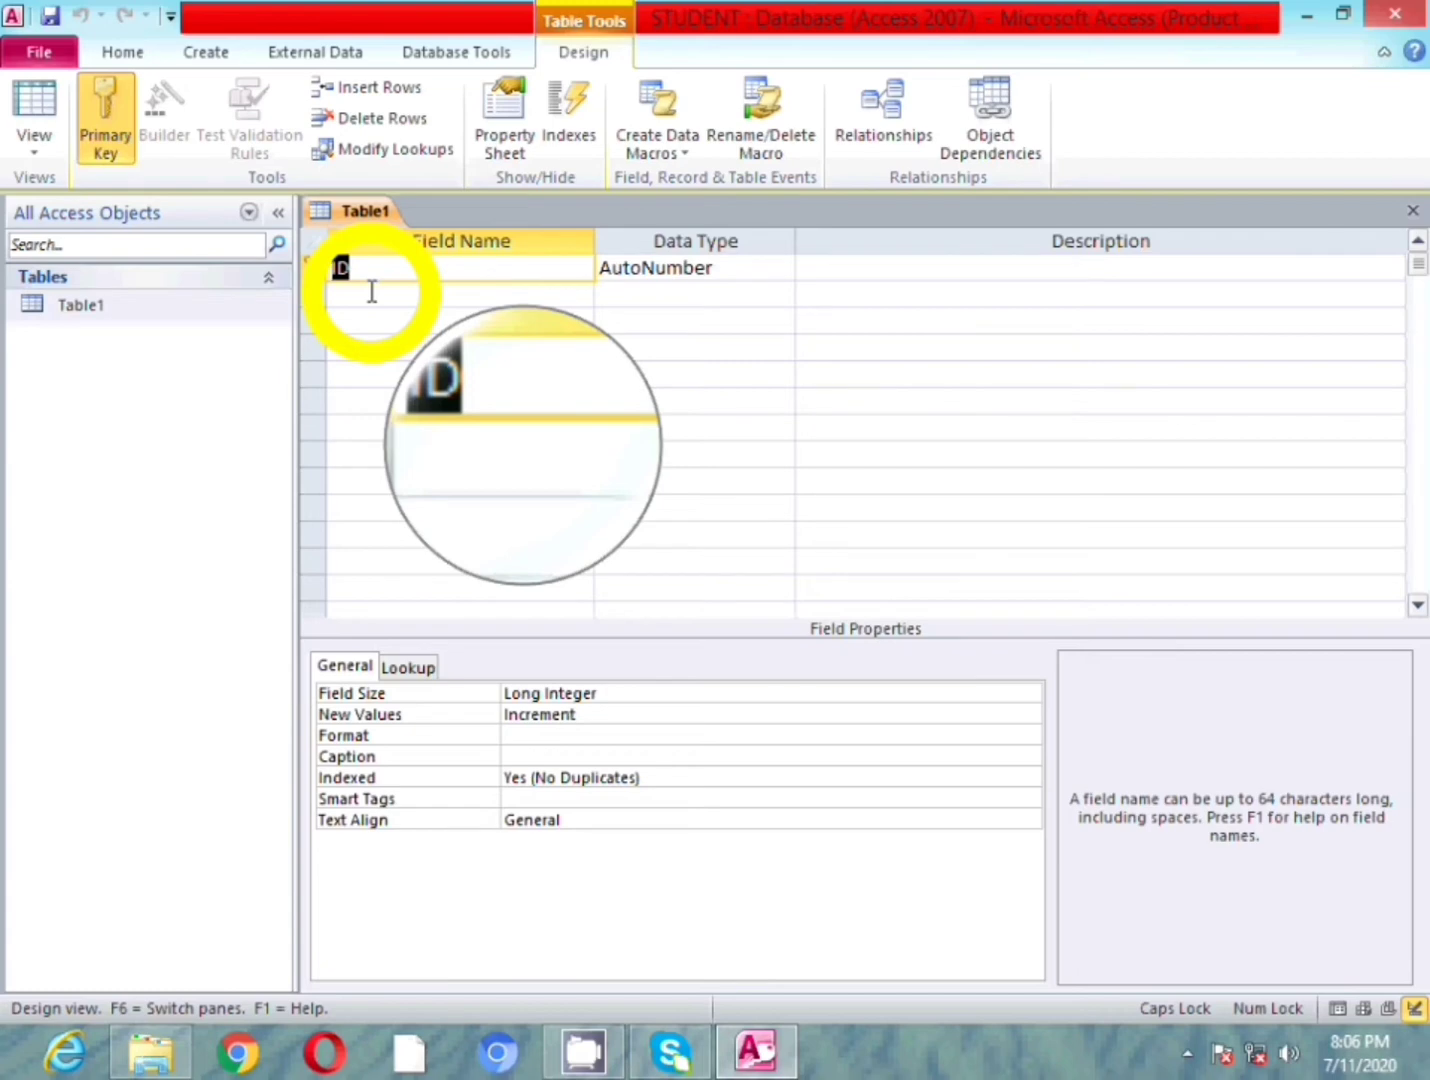
{"action": "type", "text": "RNO"}
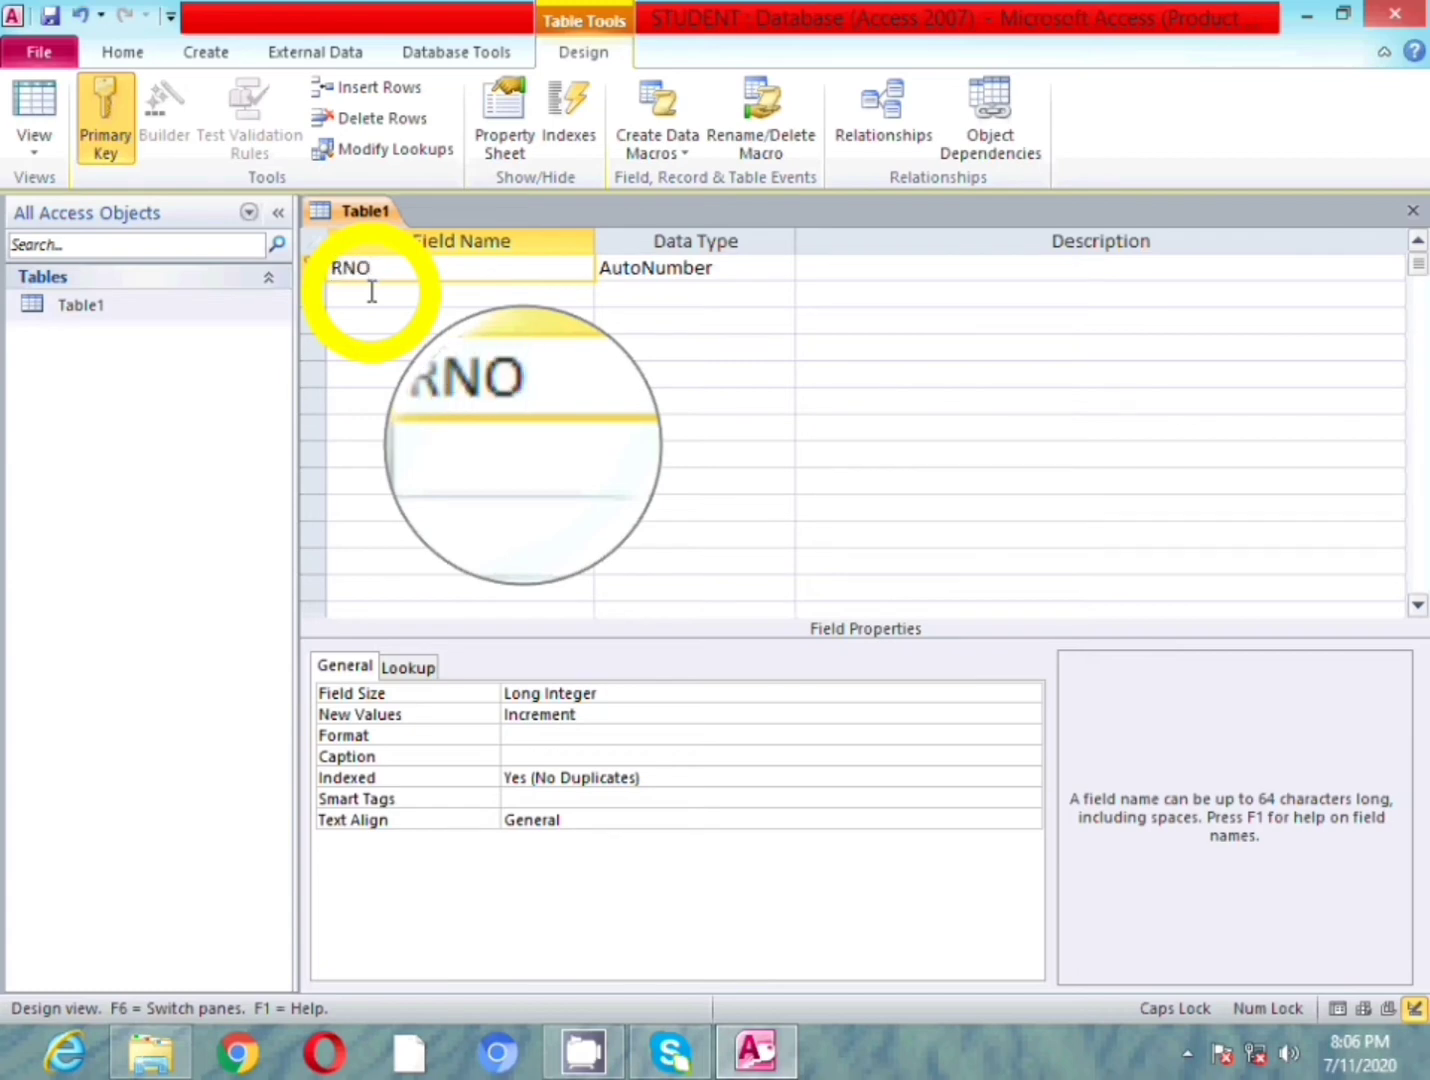
{"action": "left_click", "coordinate": [310, 268]}
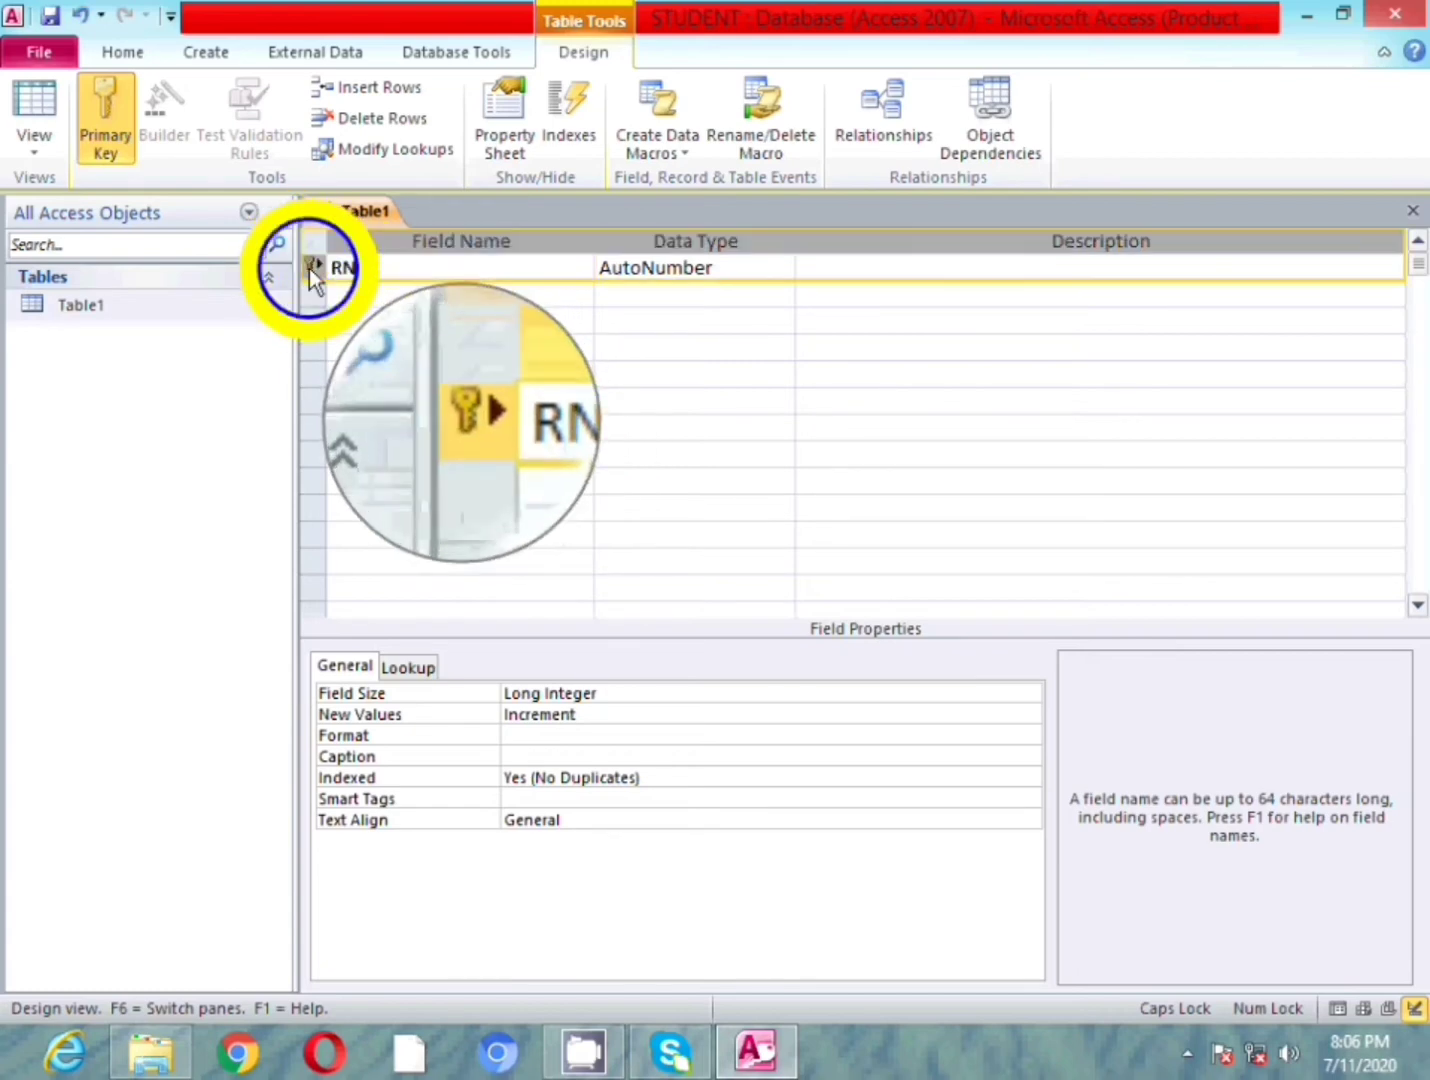
{"action": "right_click", "coordinate": [309, 269]}
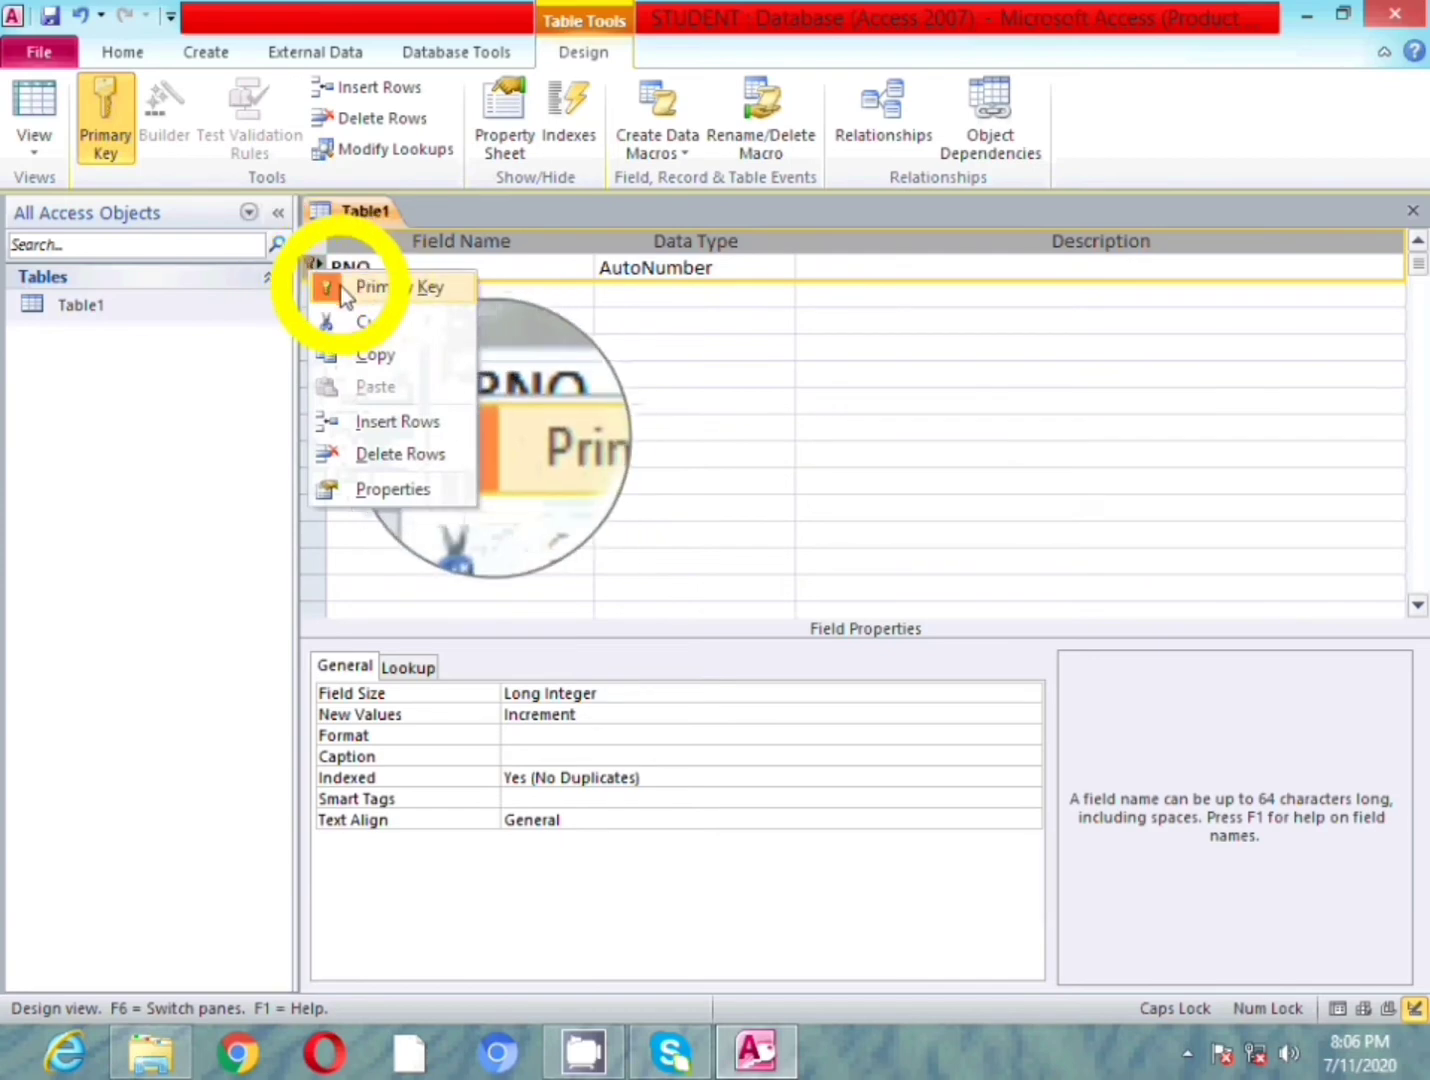
{"action": "left_click", "coordinate": [347, 287]}
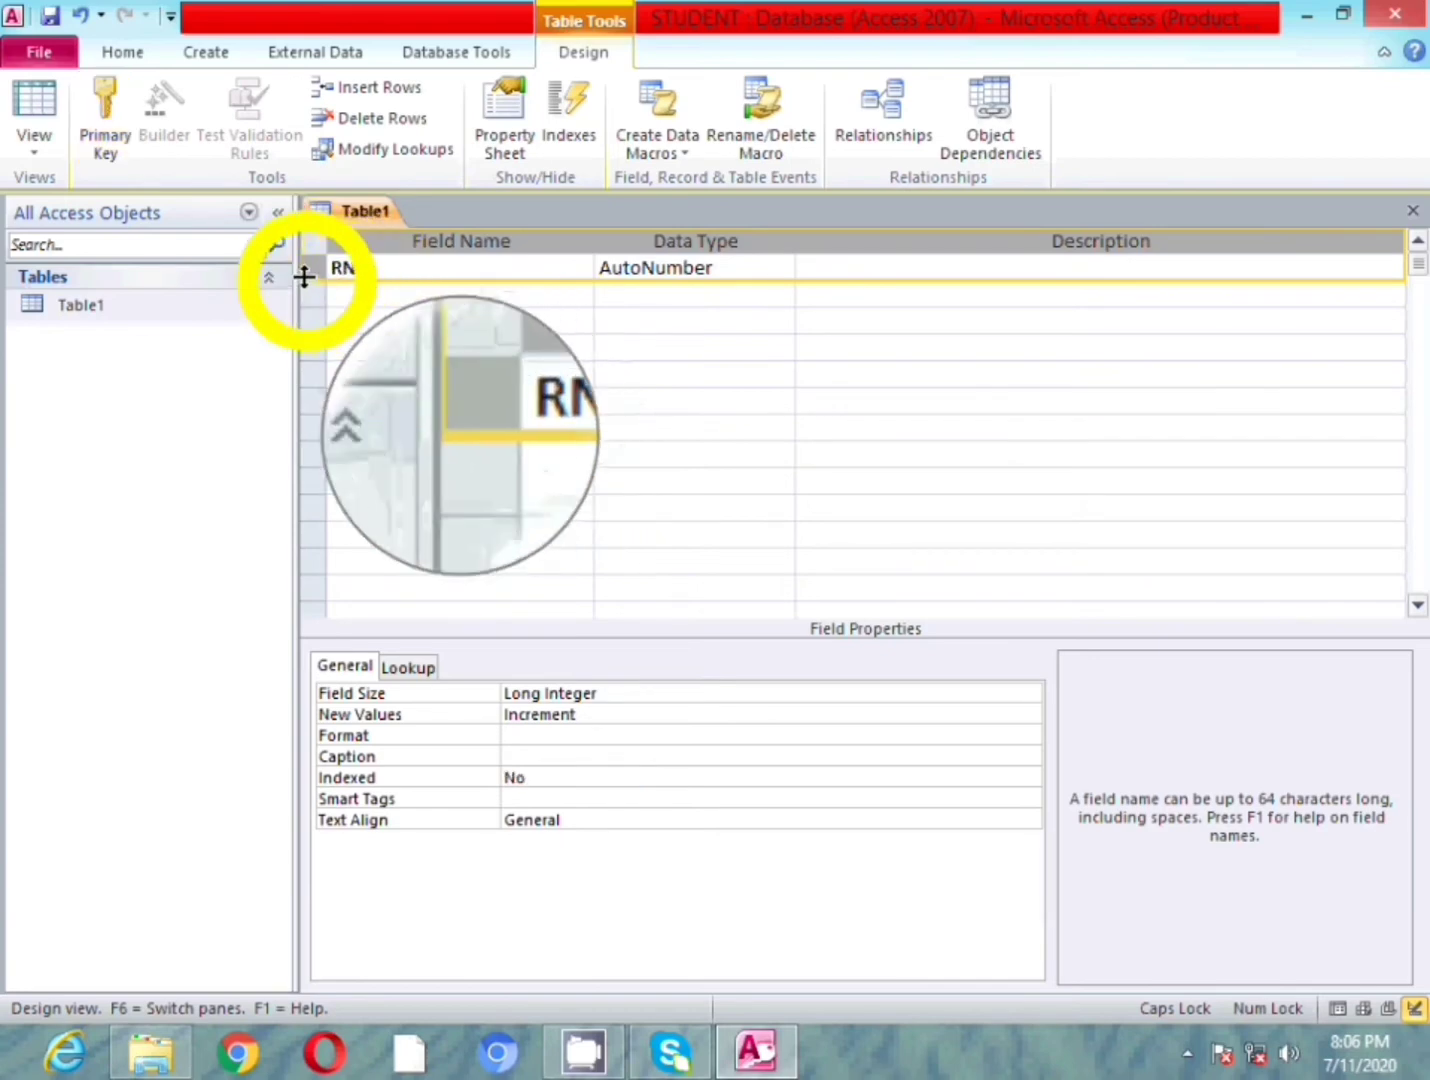
- Set the RNO field as the primary key again and clear that key
{"action": "left_click", "coordinate": [420, 265]}
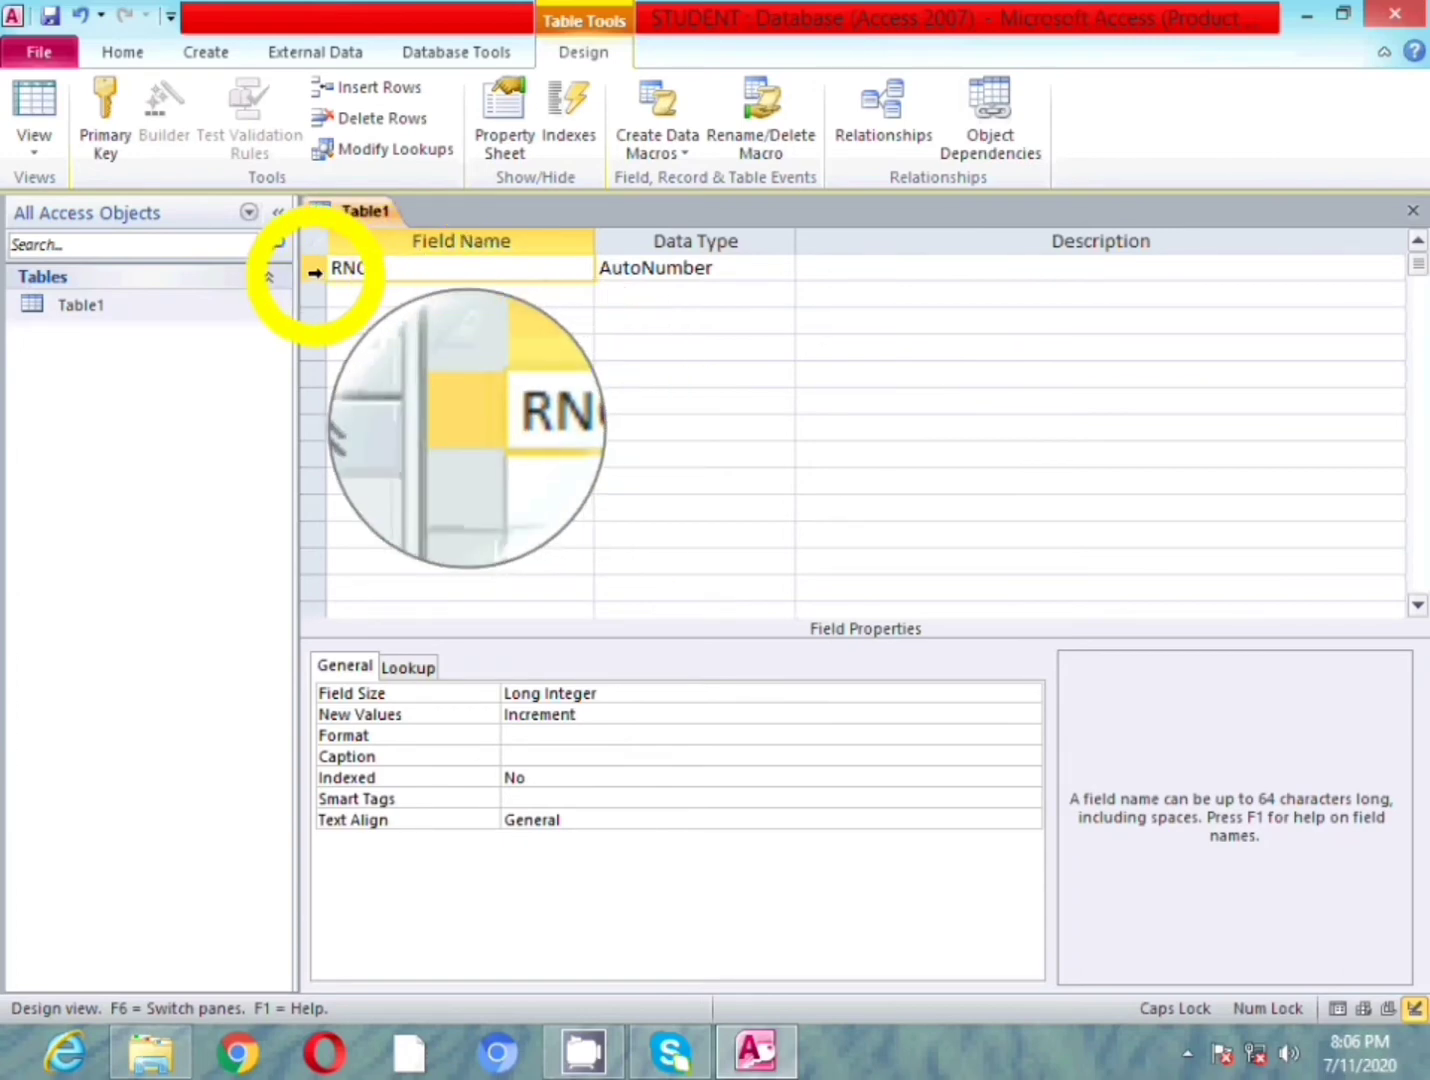
{"action": "right_click", "coordinate": [315, 271]}
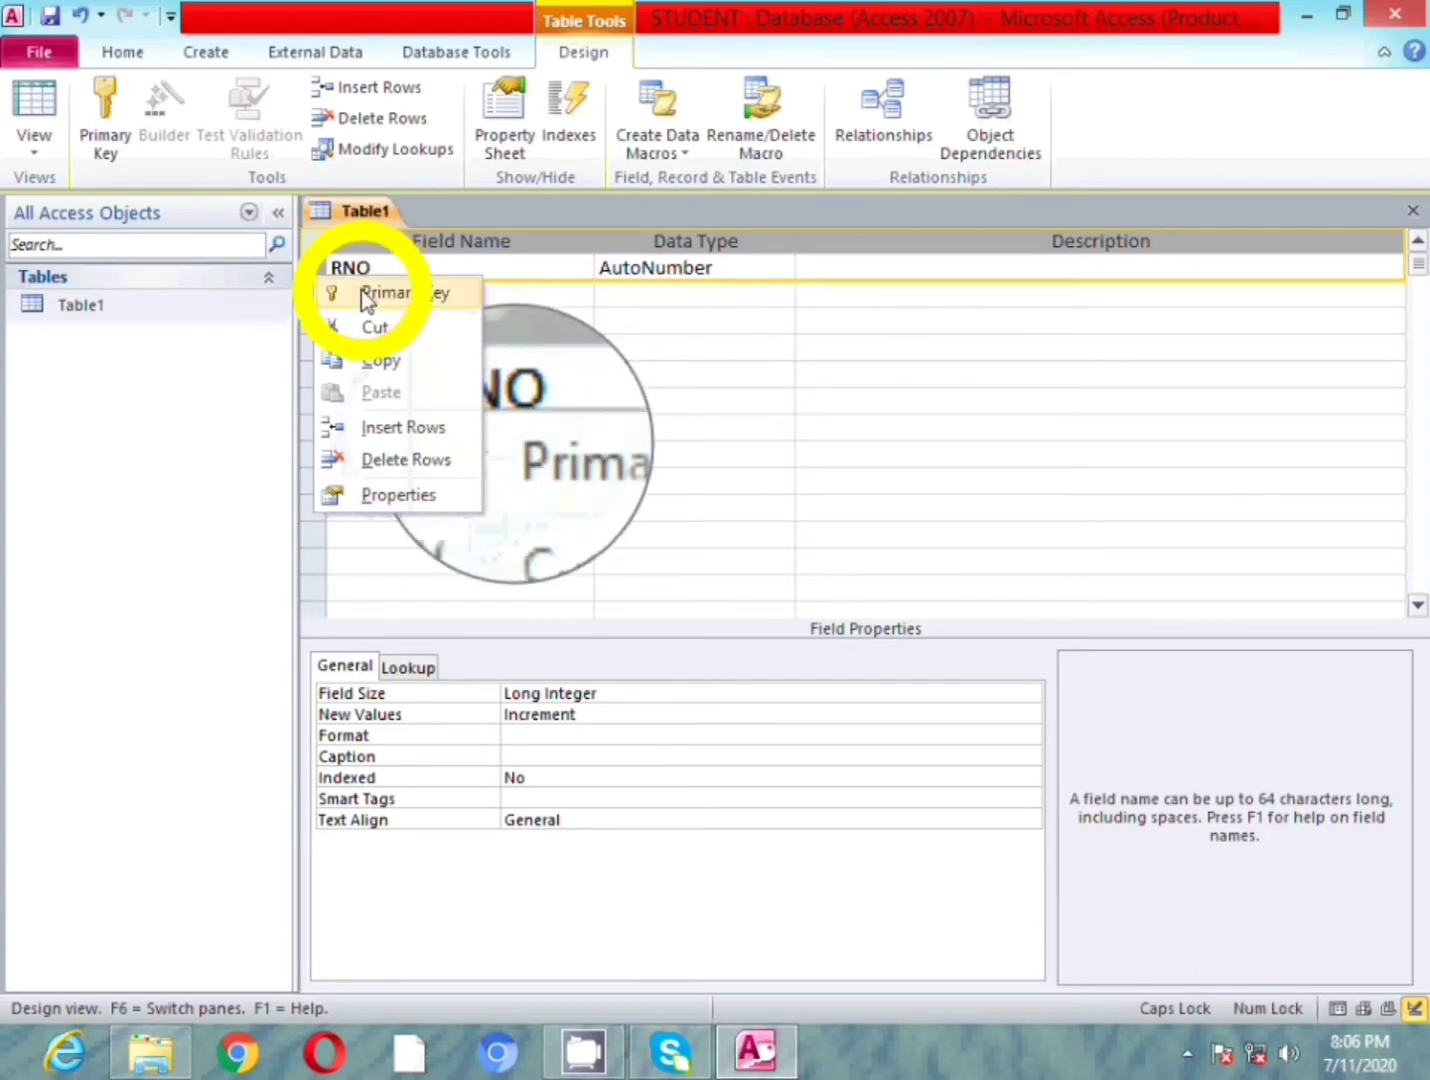
{"action": "left_click", "coordinate": [361, 290]}
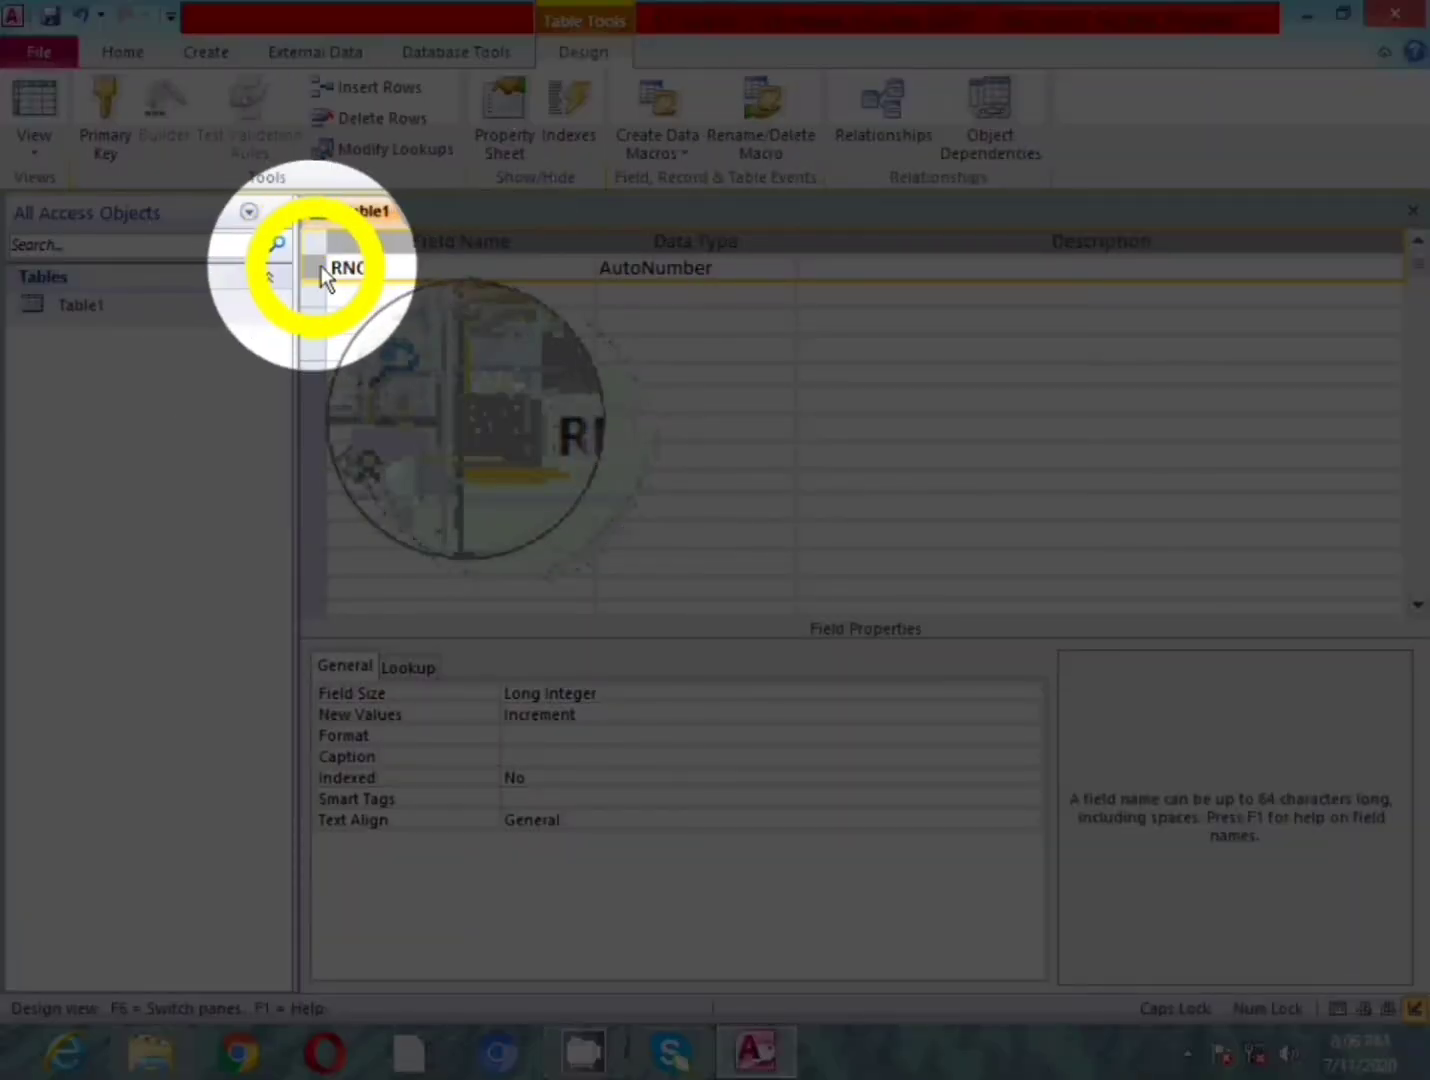
{"action": "right_click", "coordinate": [317, 269]}
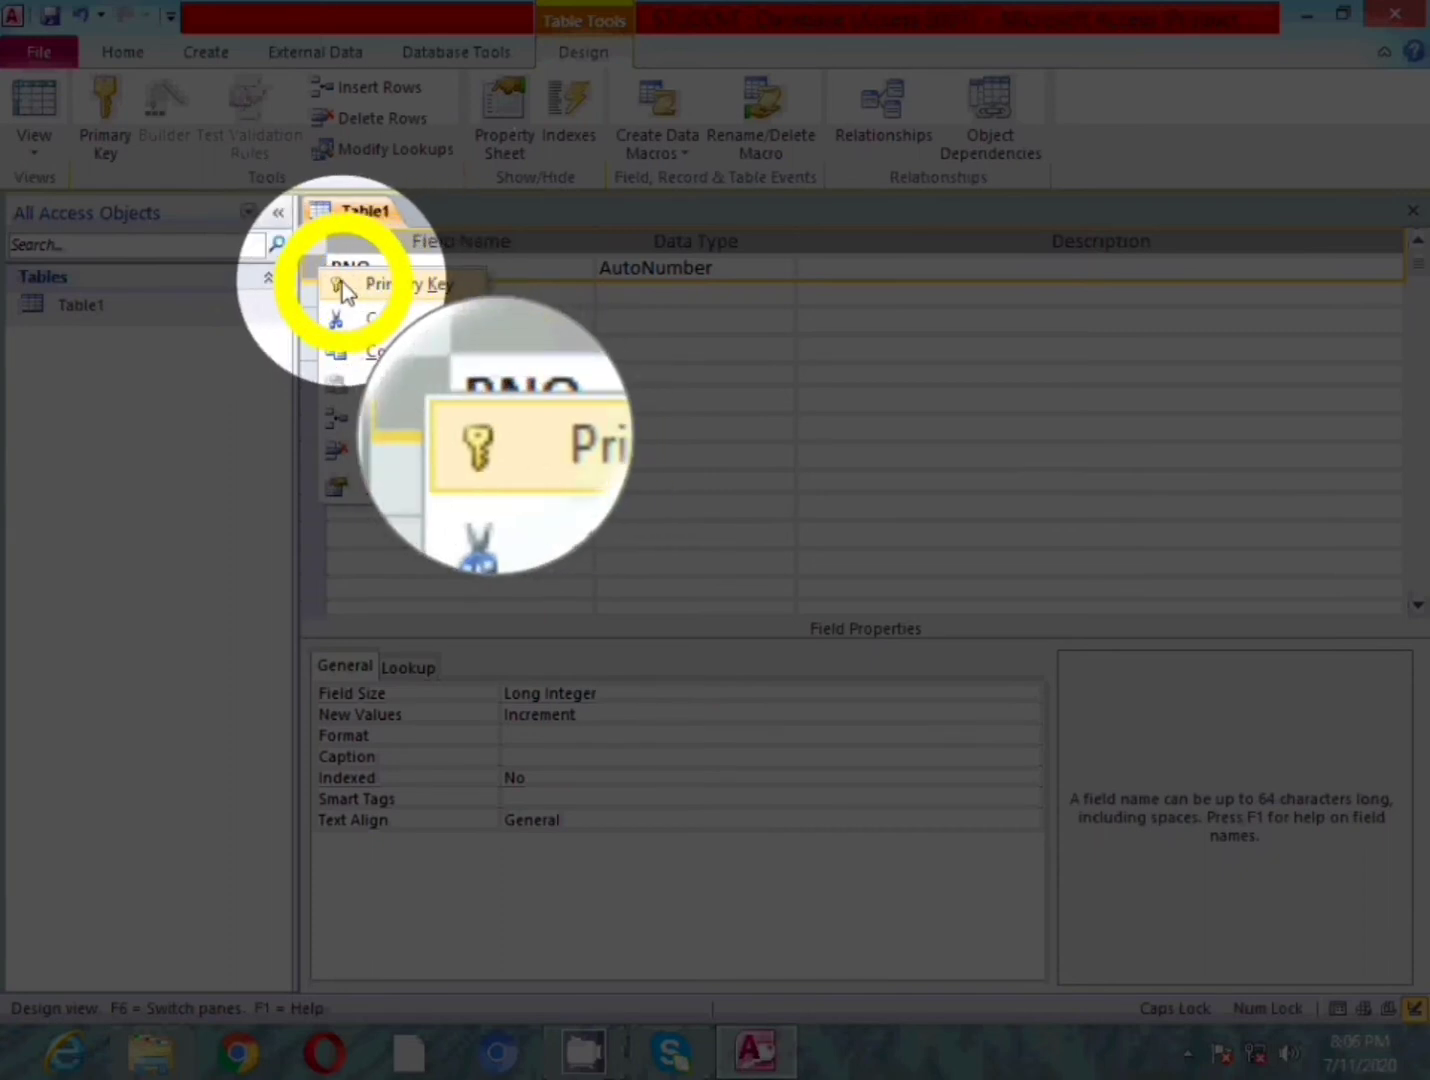
{"action": "left_click", "coordinate": [342, 281]}
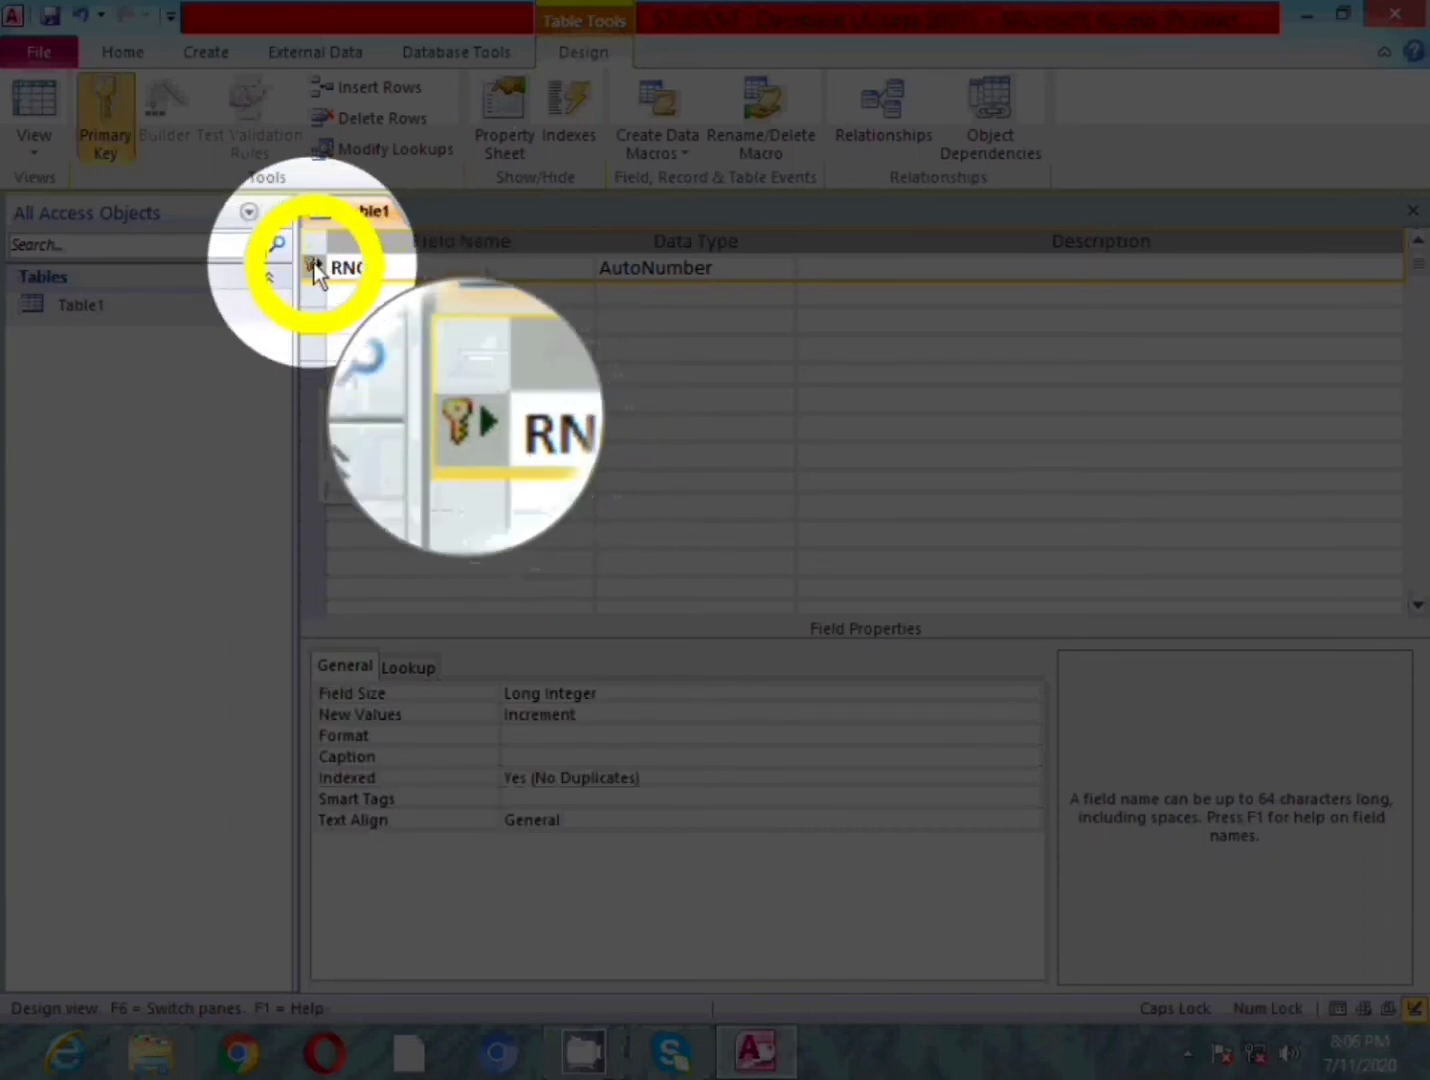
{"action": "right_click", "coordinate": [315, 265]}
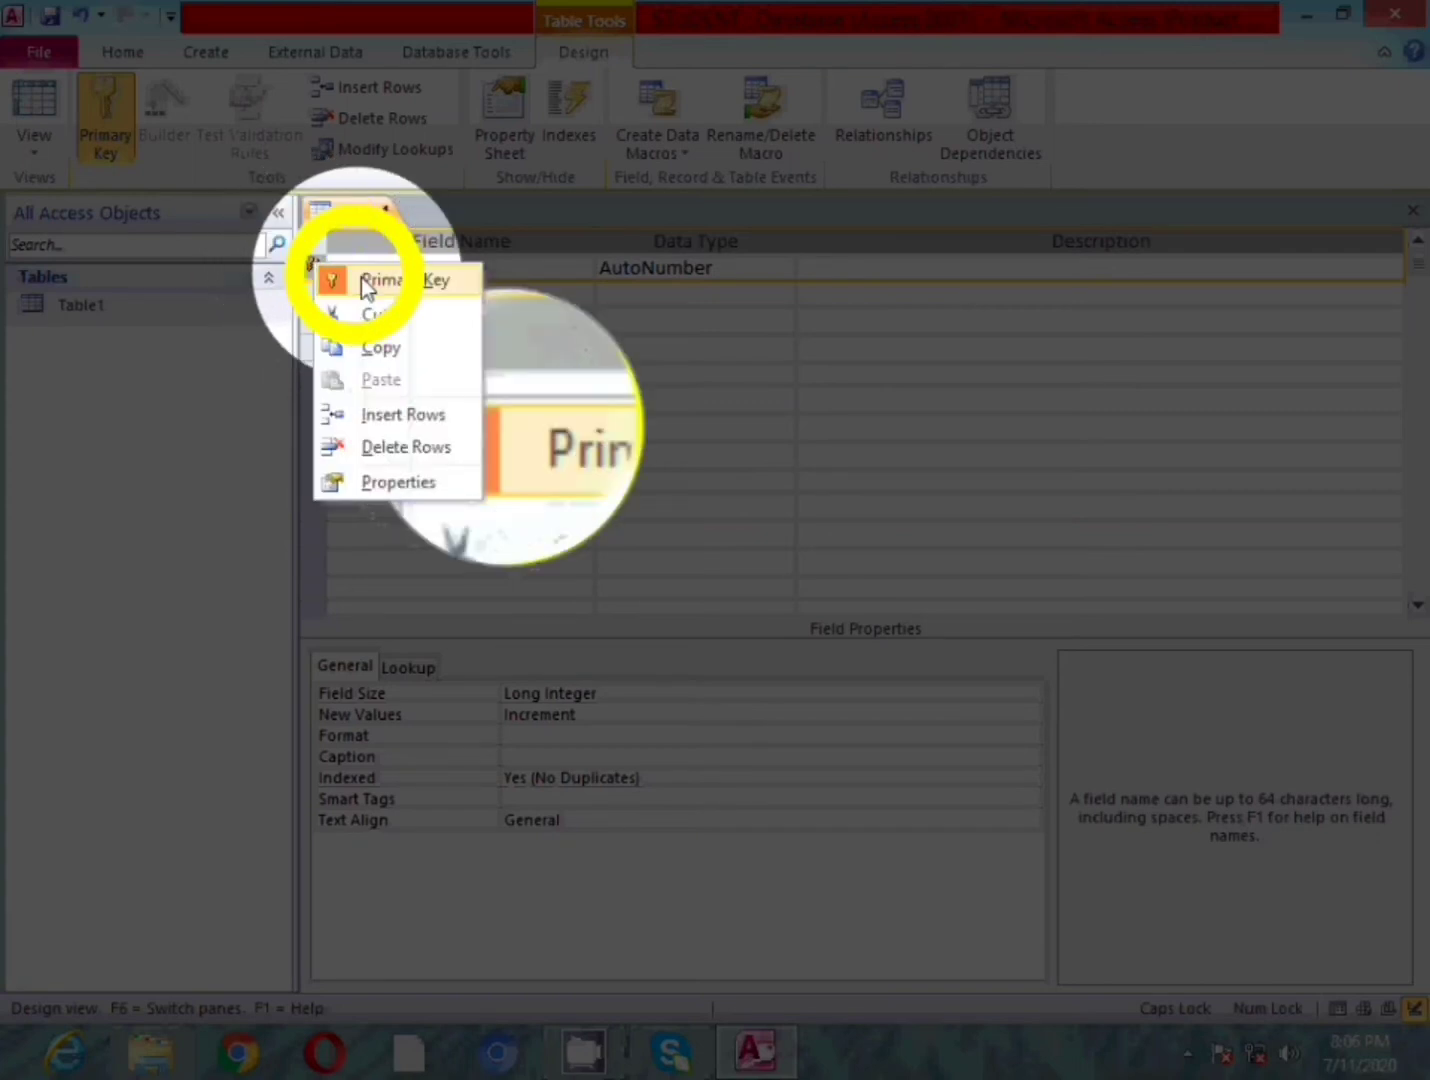
{"action": "left_click", "coordinate": [359, 285]}
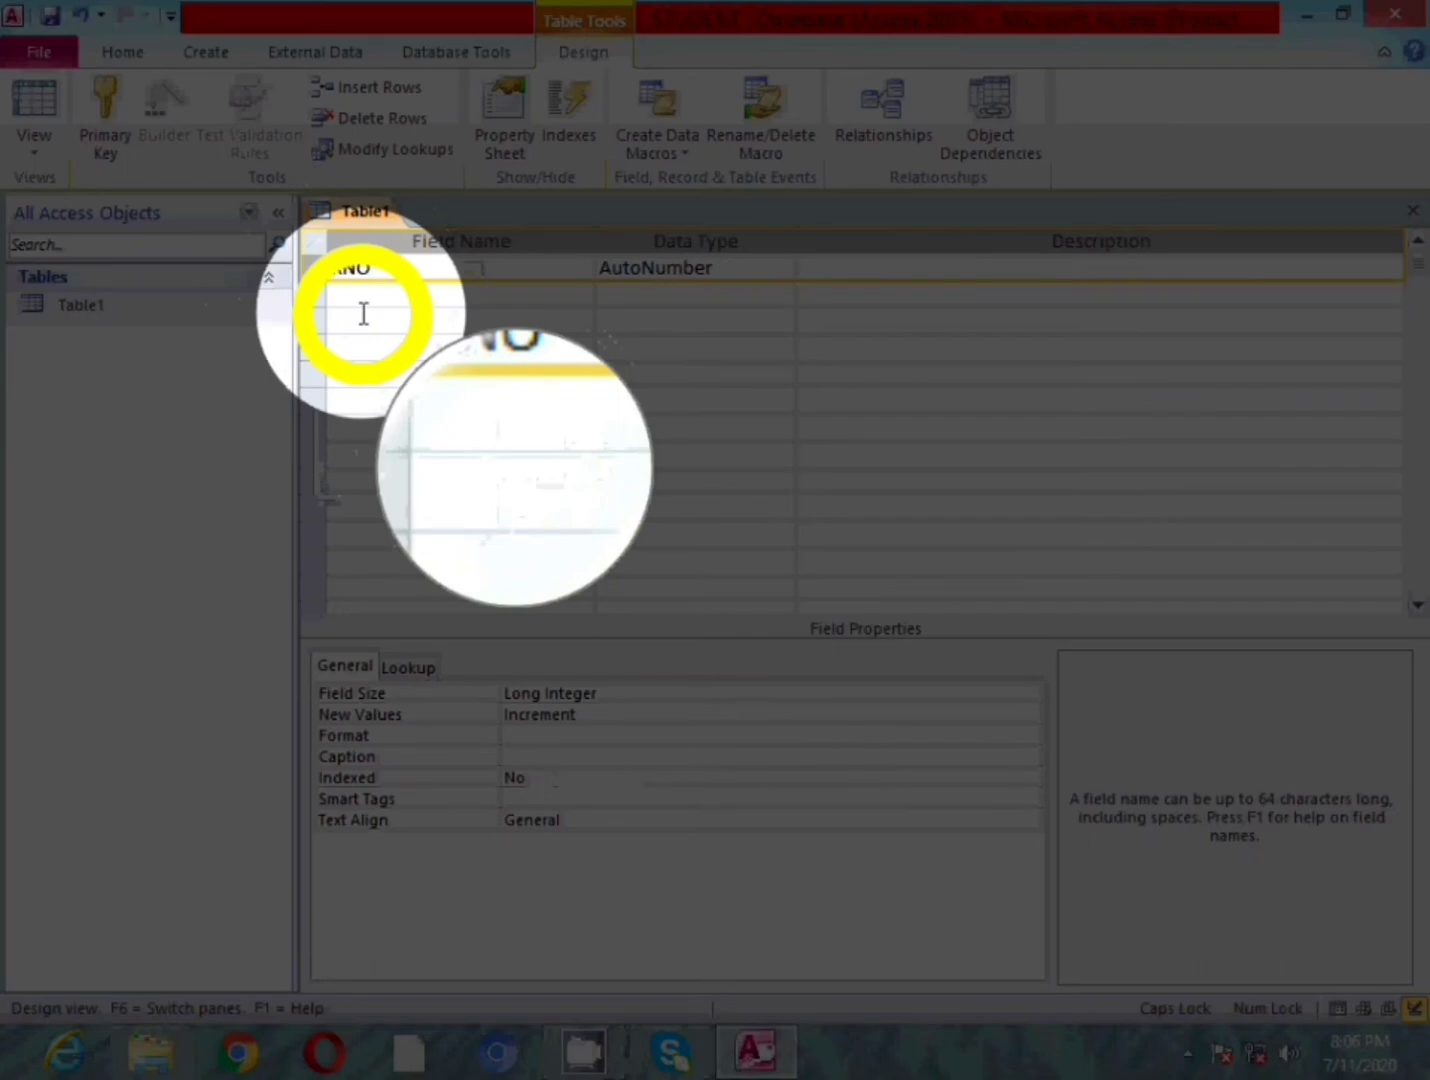
- Review the data types available for the RNO field
{"action": "key", "text": "alt"}
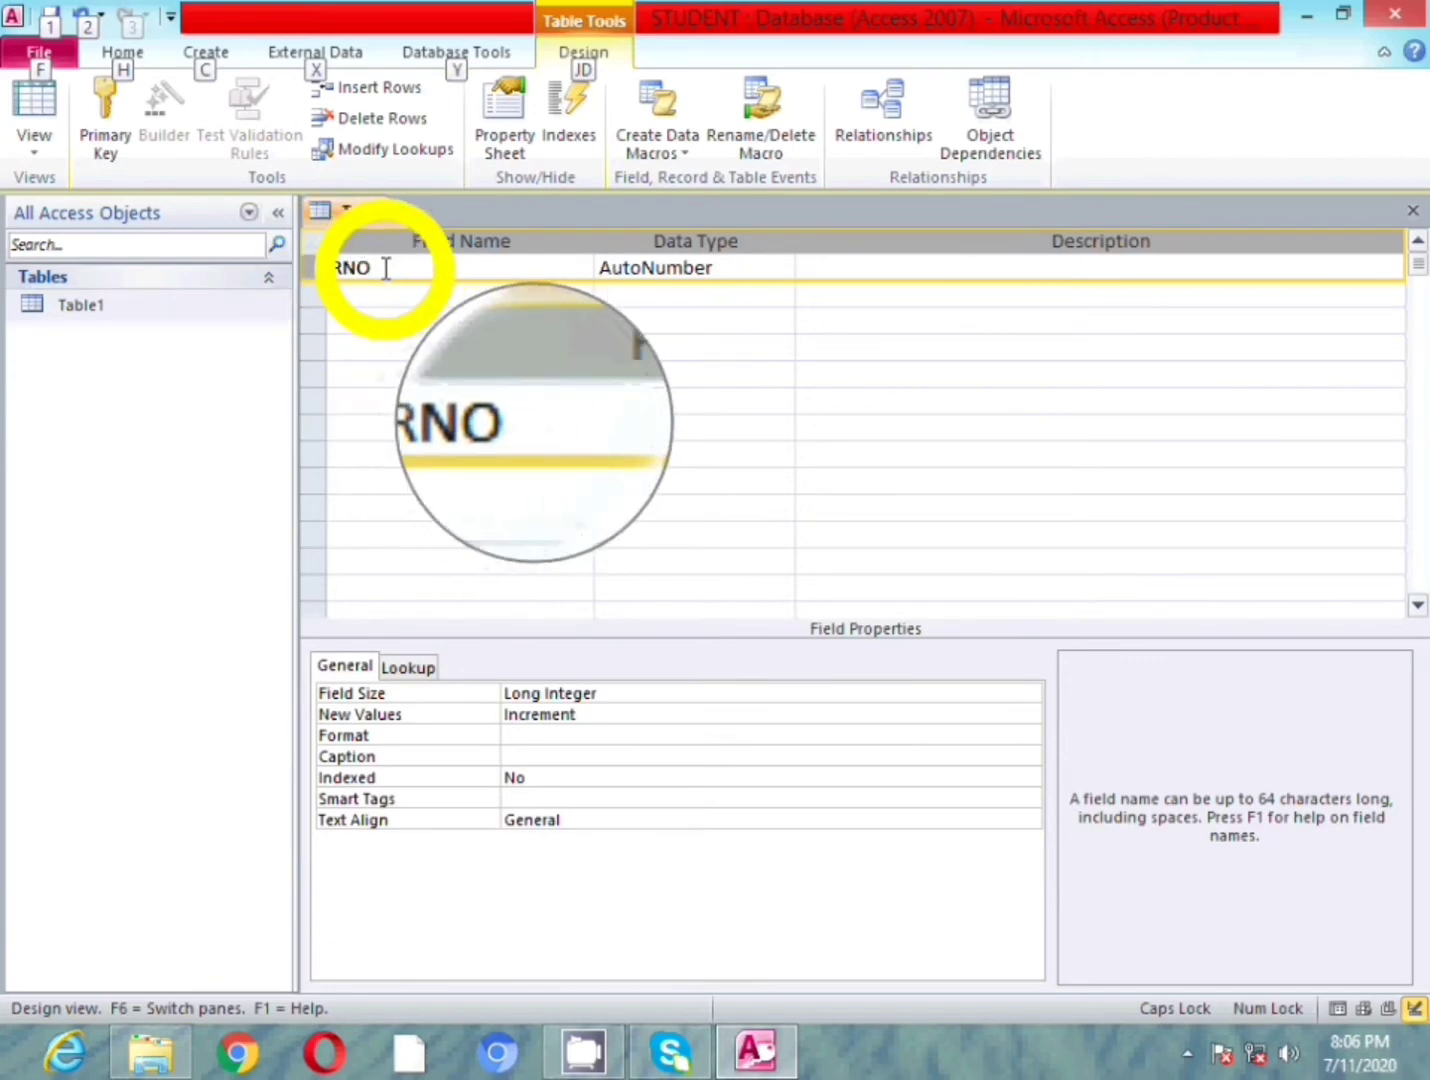
{"action": "left_click", "coordinate": [673, 268]}
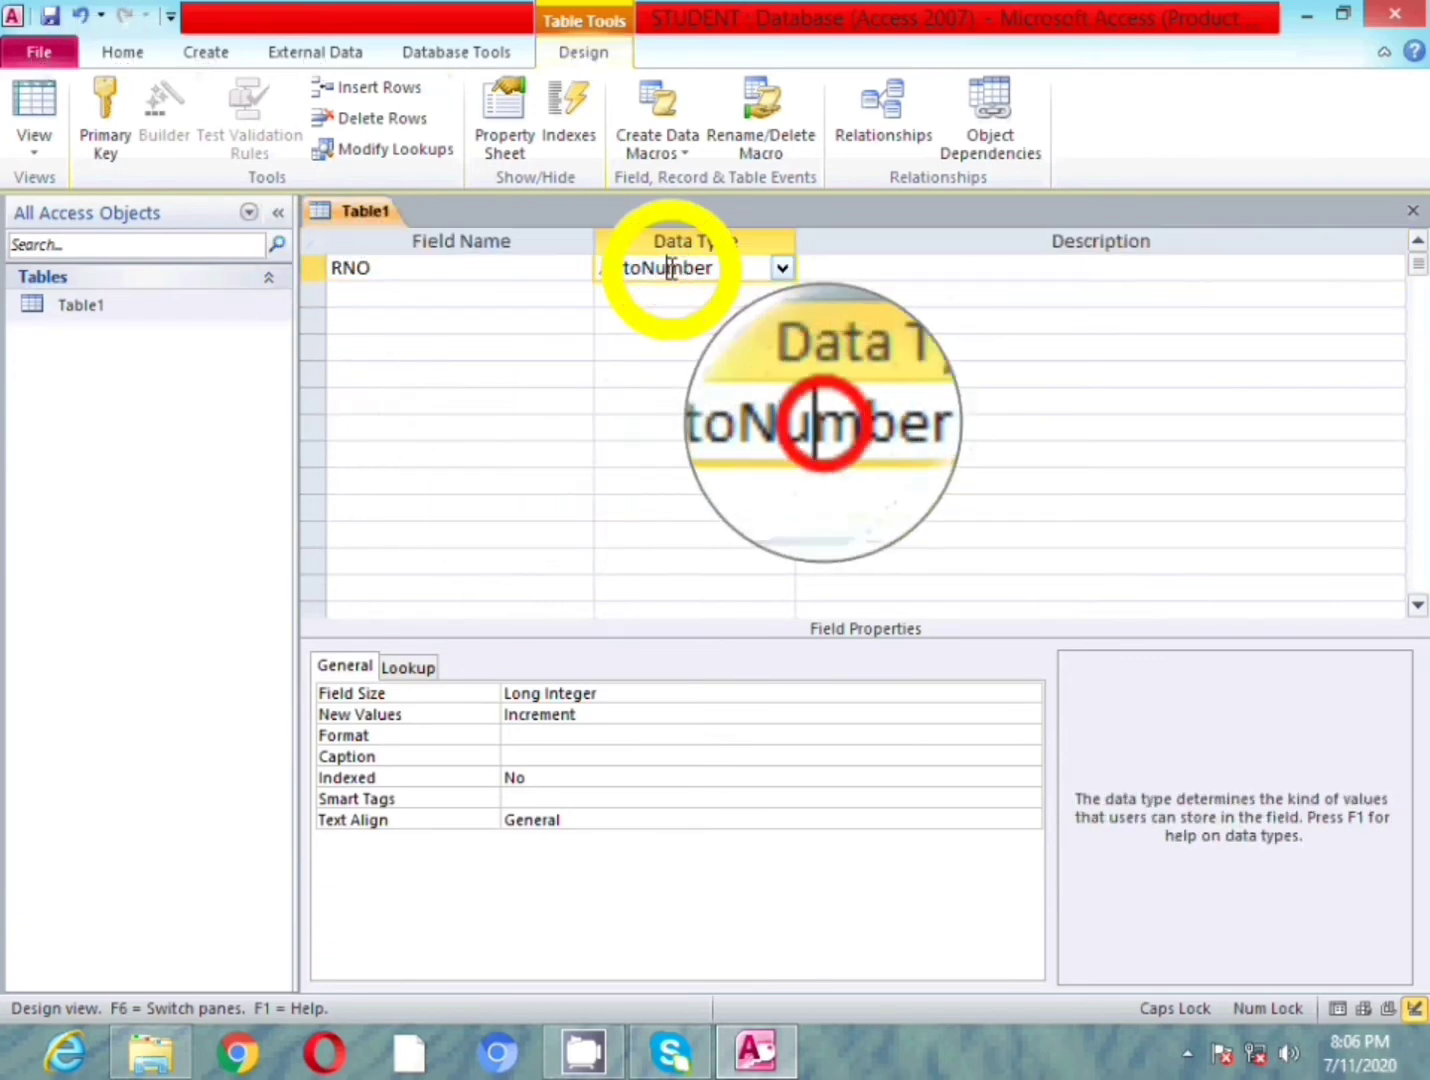
{"action": "left_click", "coordinate": [783, 270]}
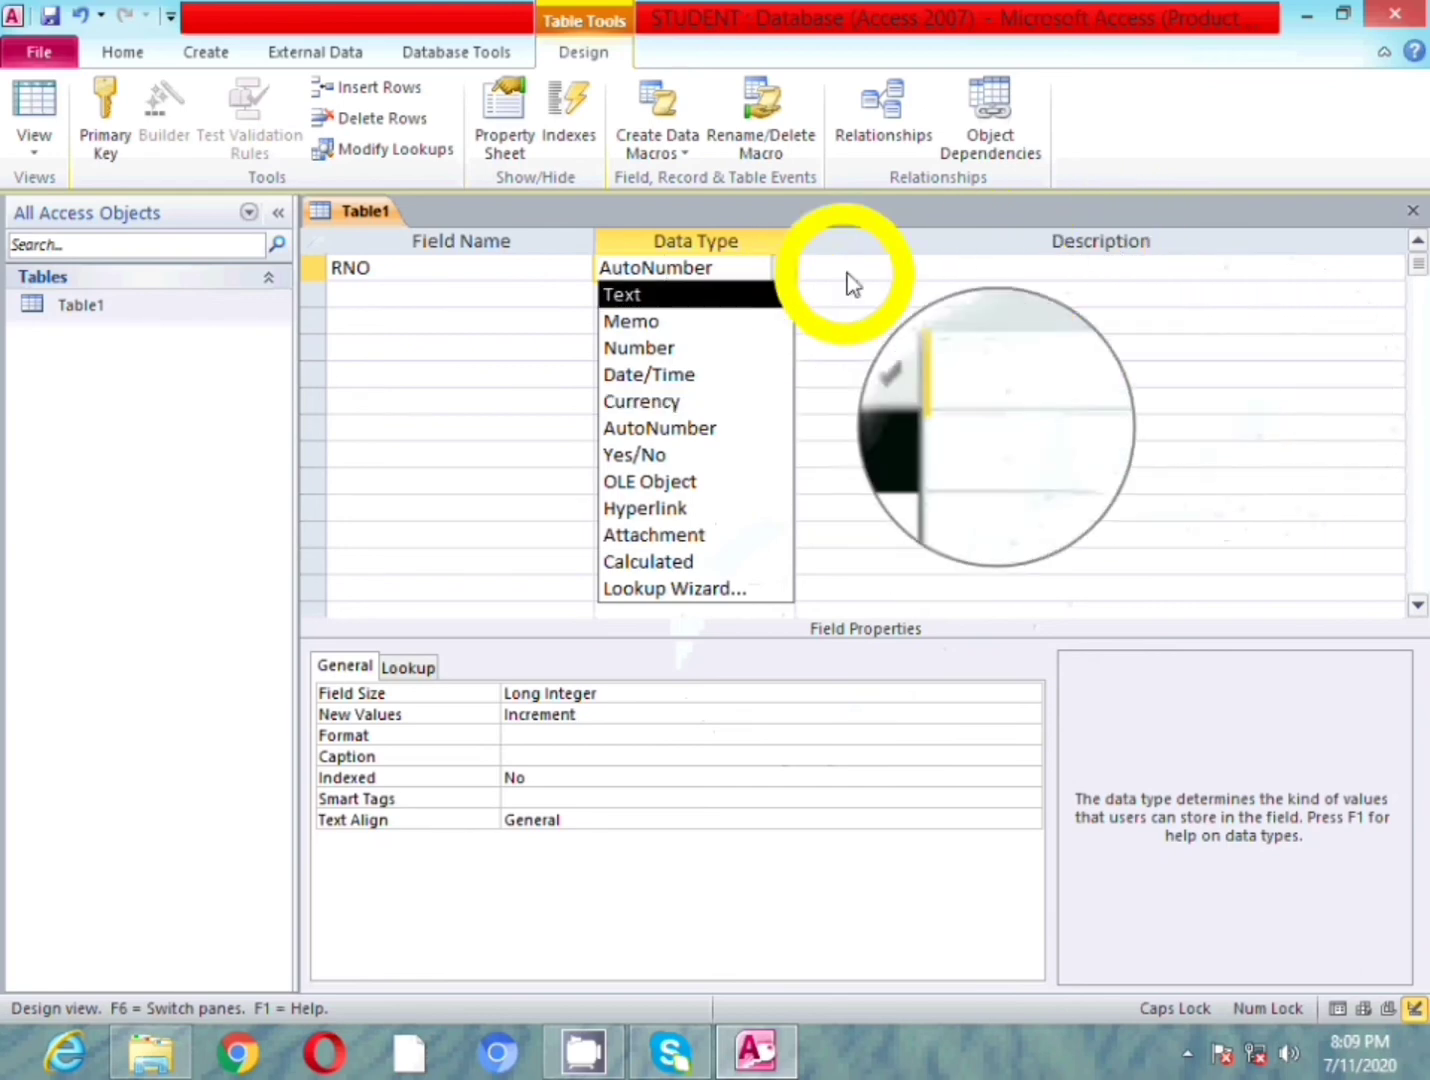
- Enter "IT WILL AUTOMATIC VALUE FOR RNO OF STUDENT" as the description of the RNO field
{"action": "left_click", "coordinate": [804, 271]}
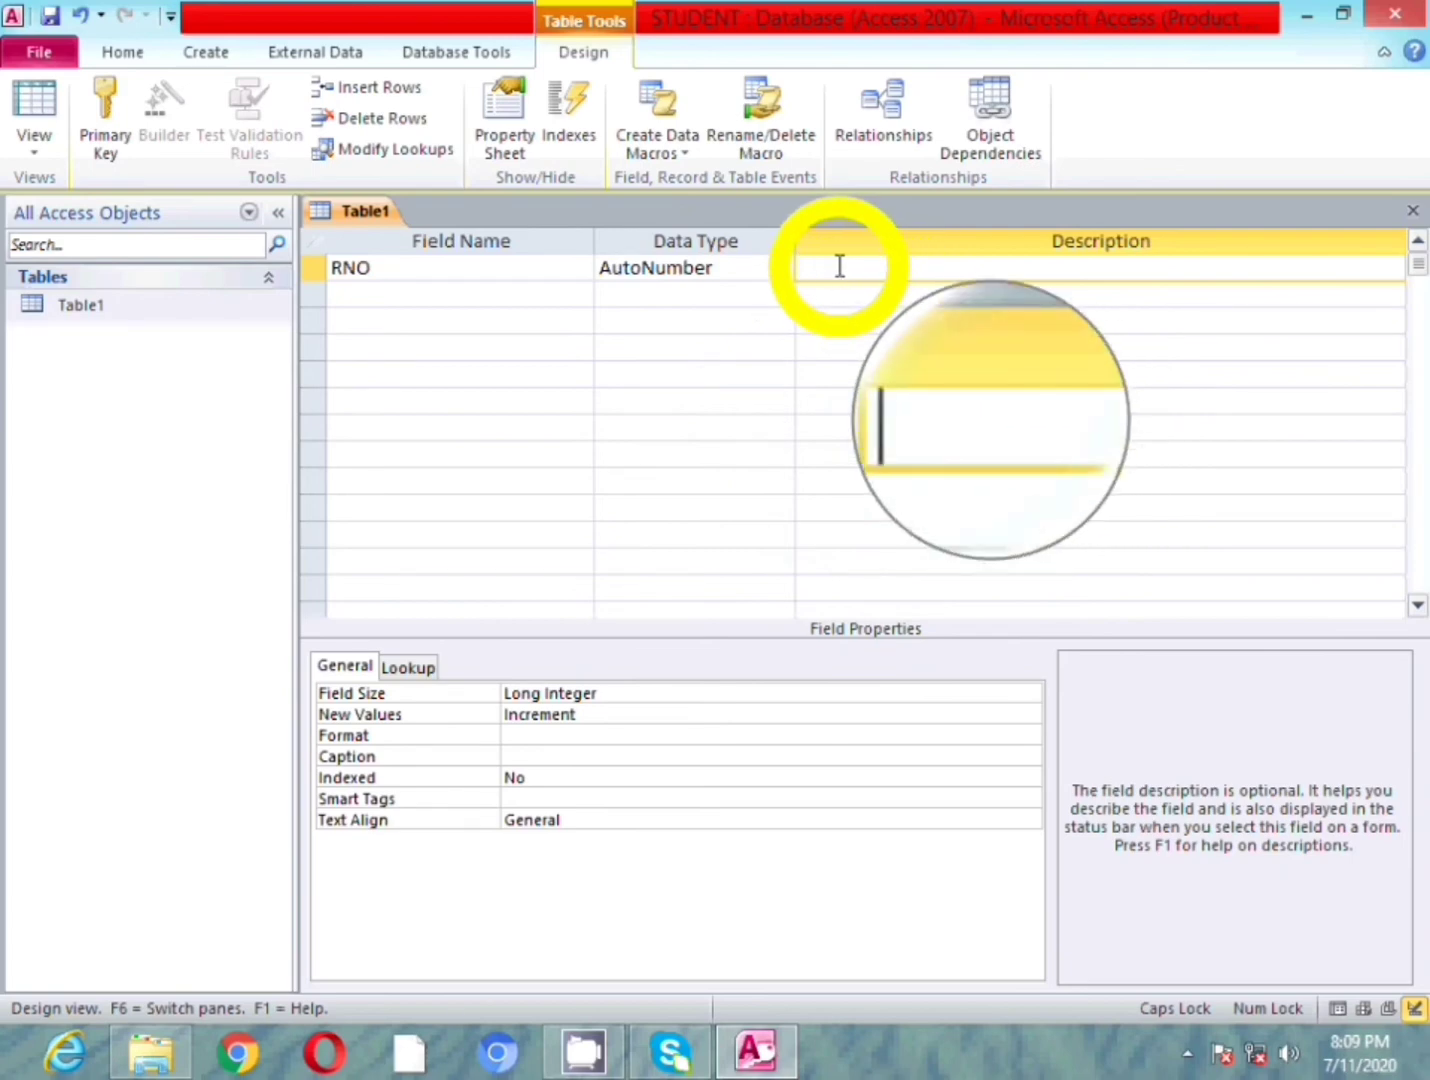
{"action": "type", "text": "IT "}
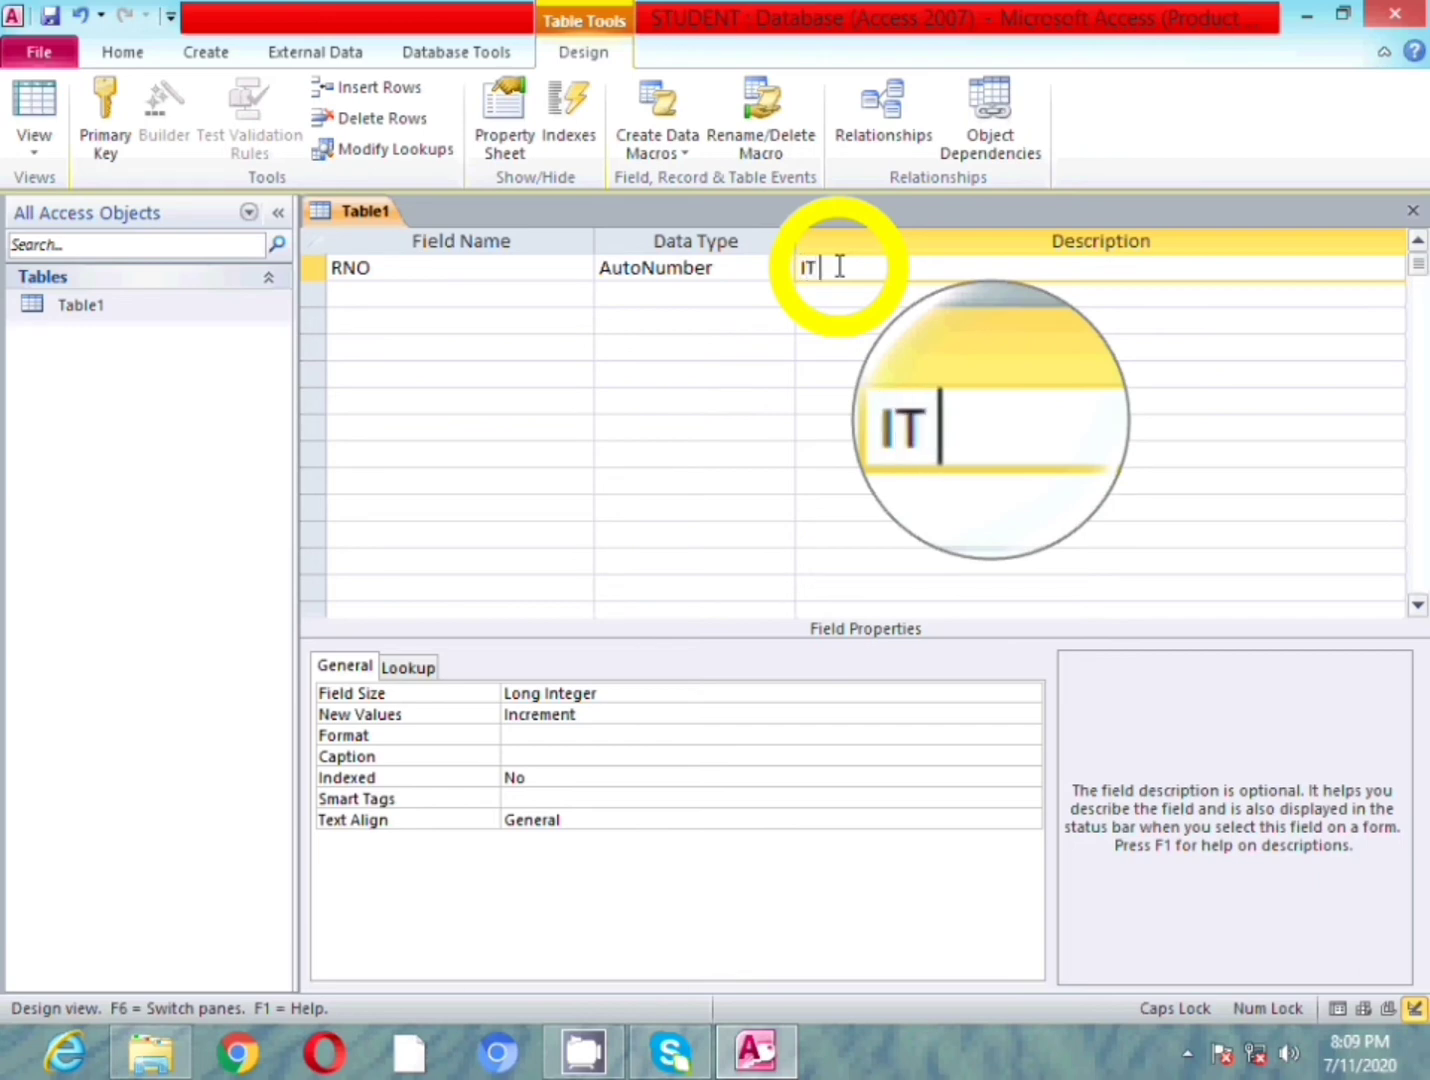
{"action": "type", "text": "WILL "}
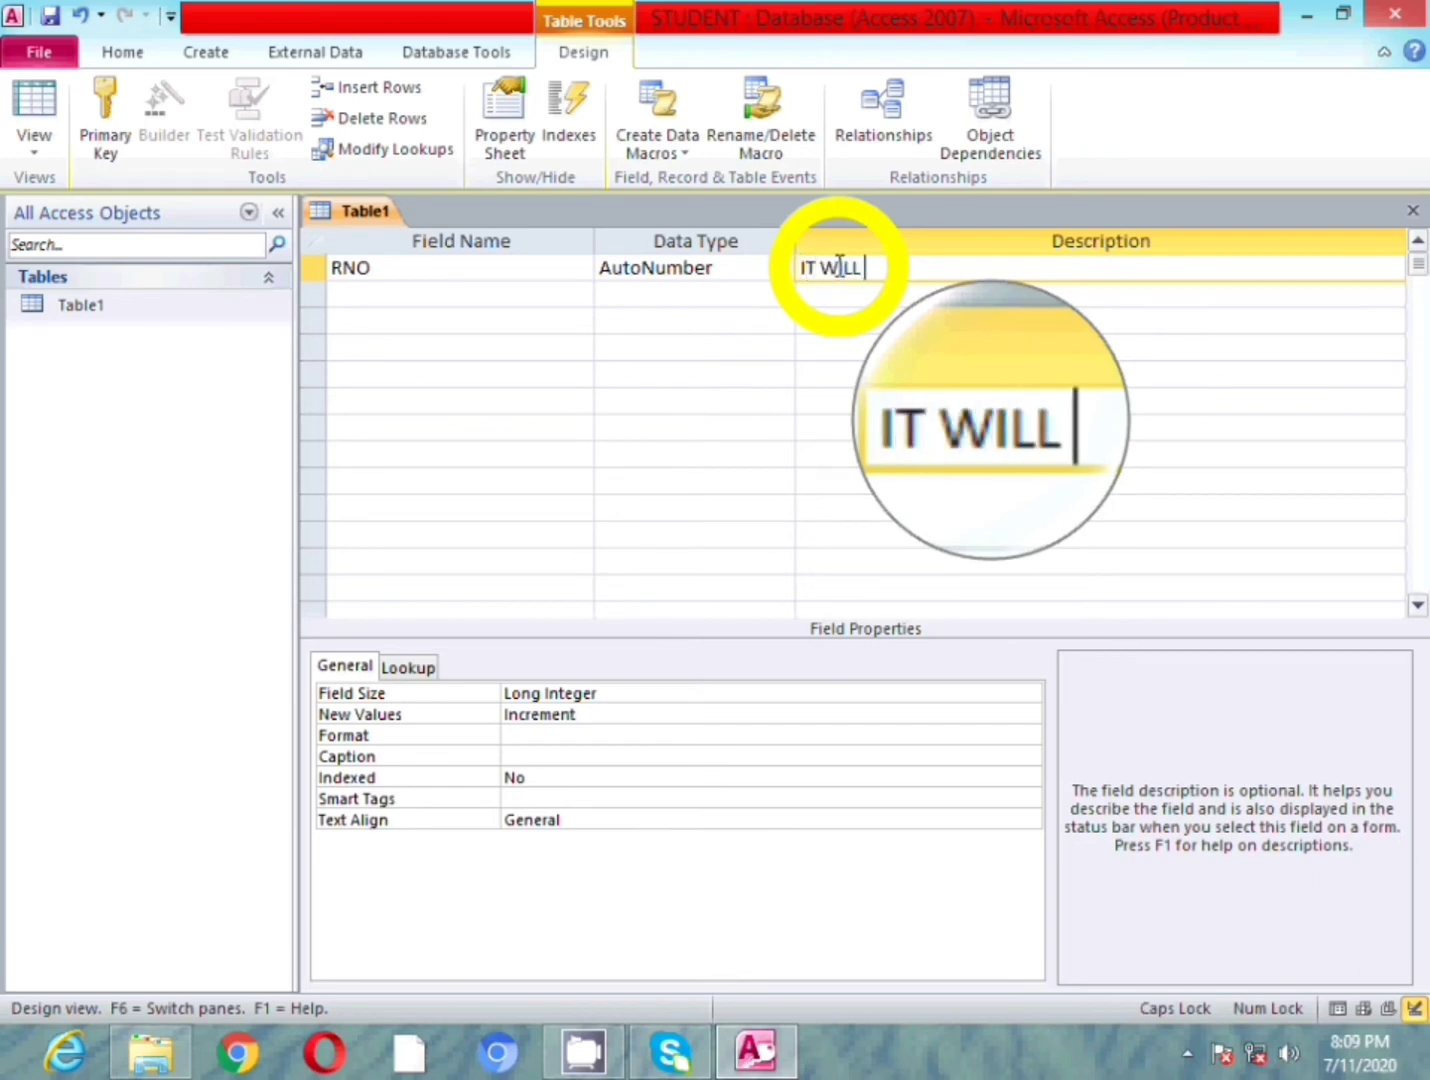
{"action": "type", "text": "AUTO"}
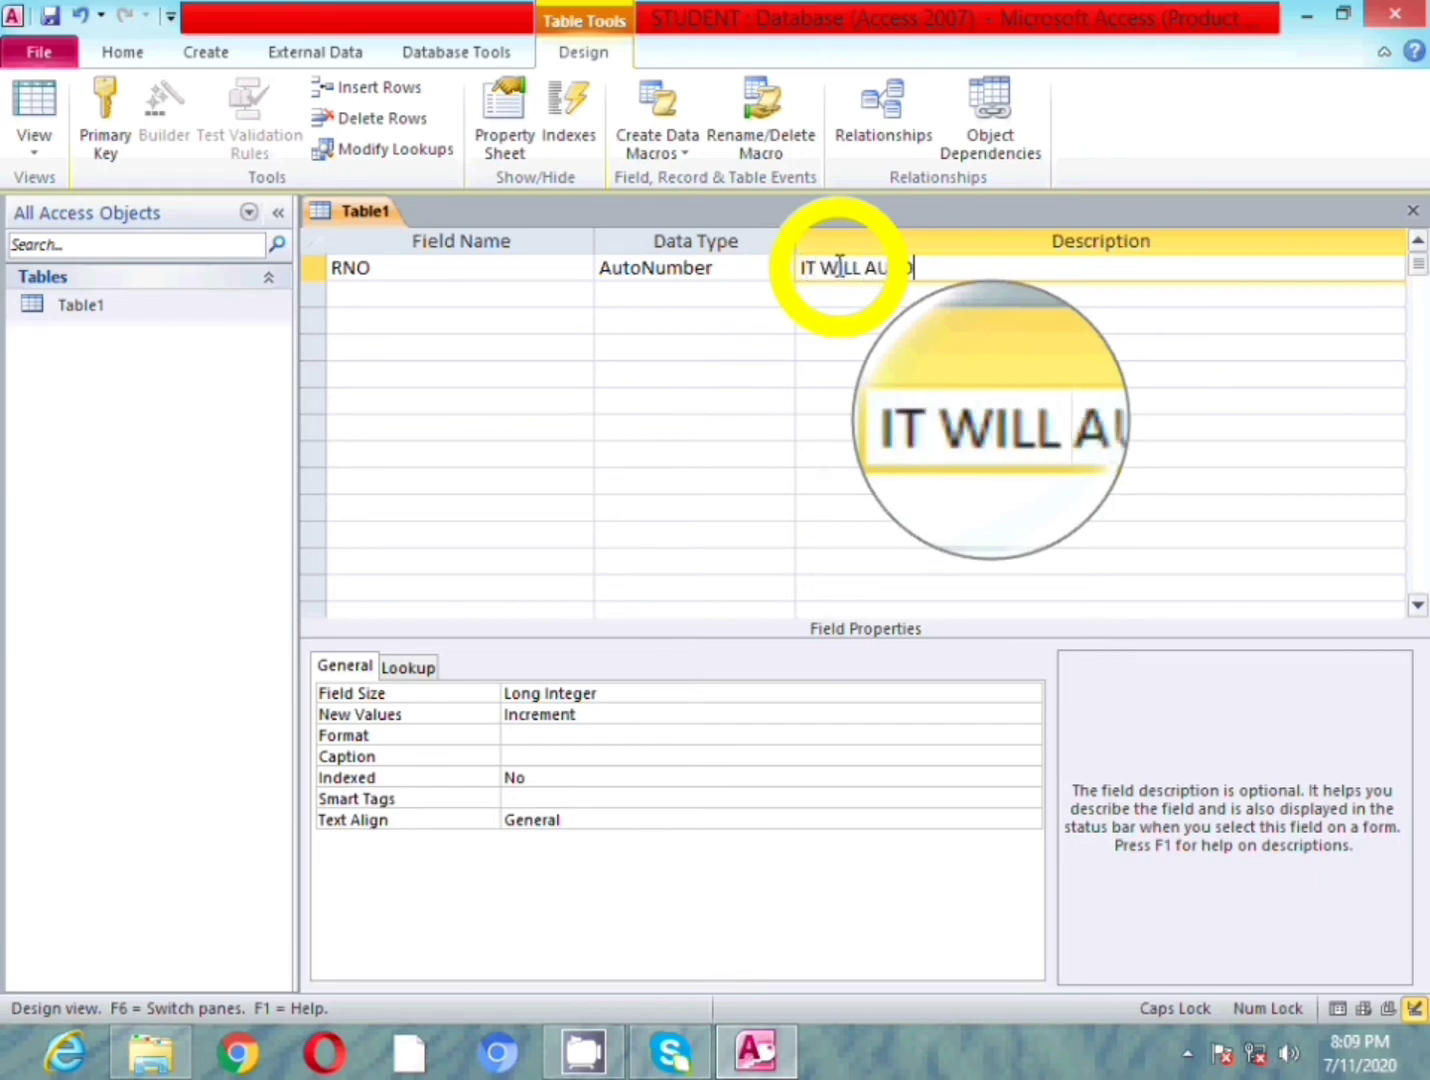
{"action": "type", "text": "MATIC VALUE"}
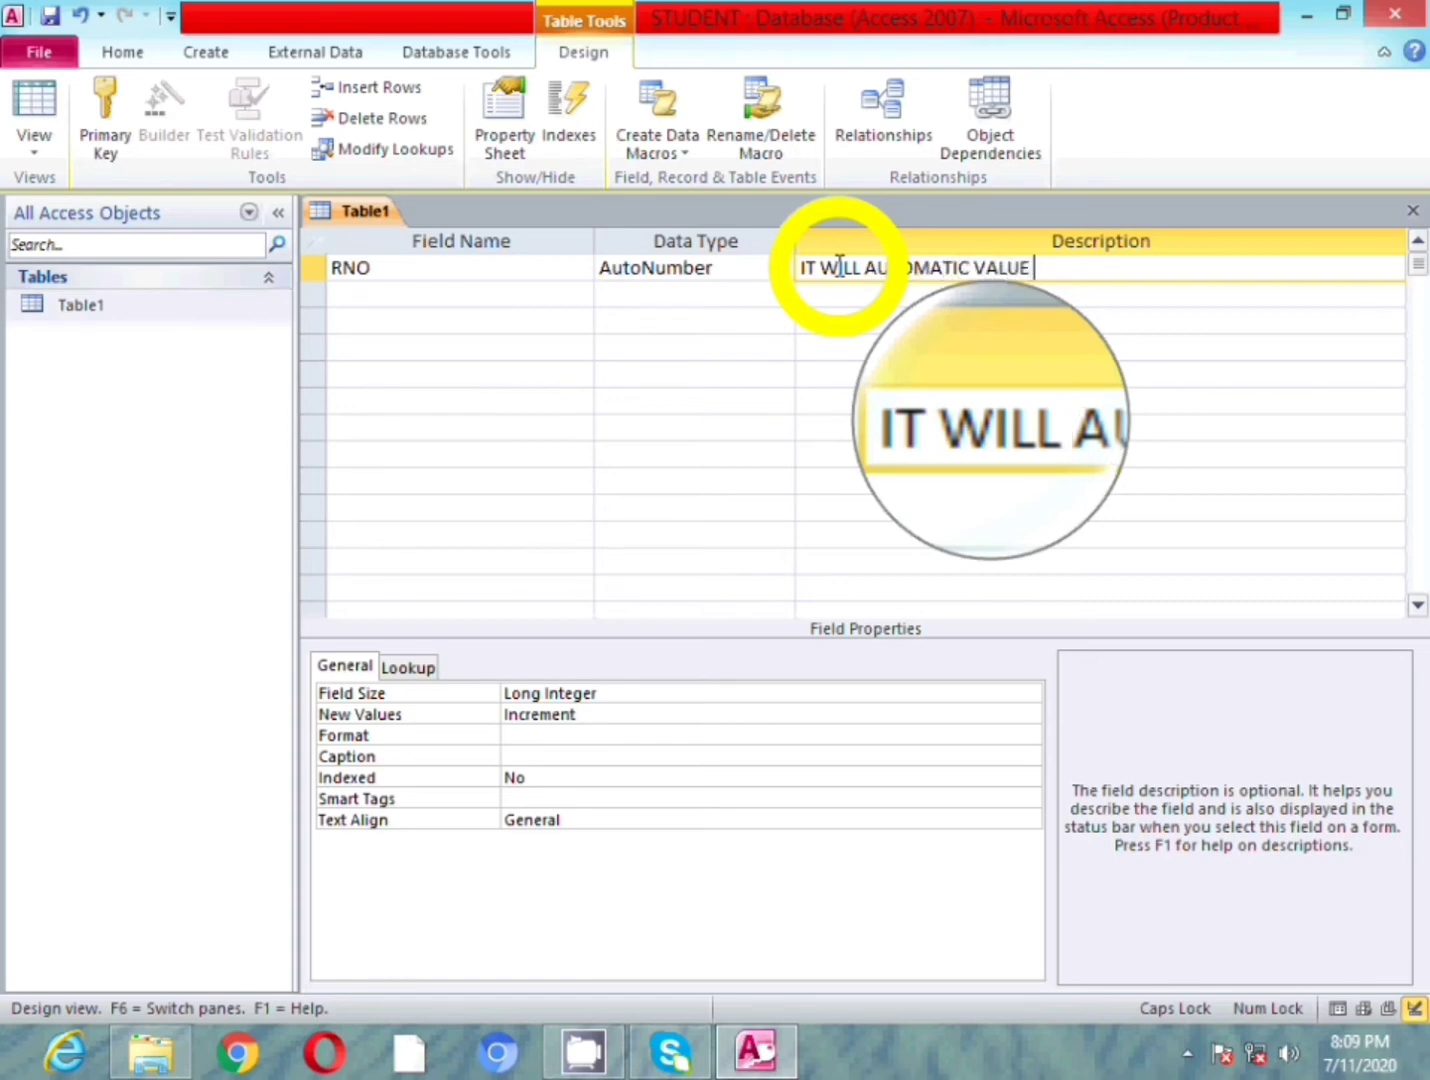
{"action": "type", "text": " FOR RNO OF ST"}
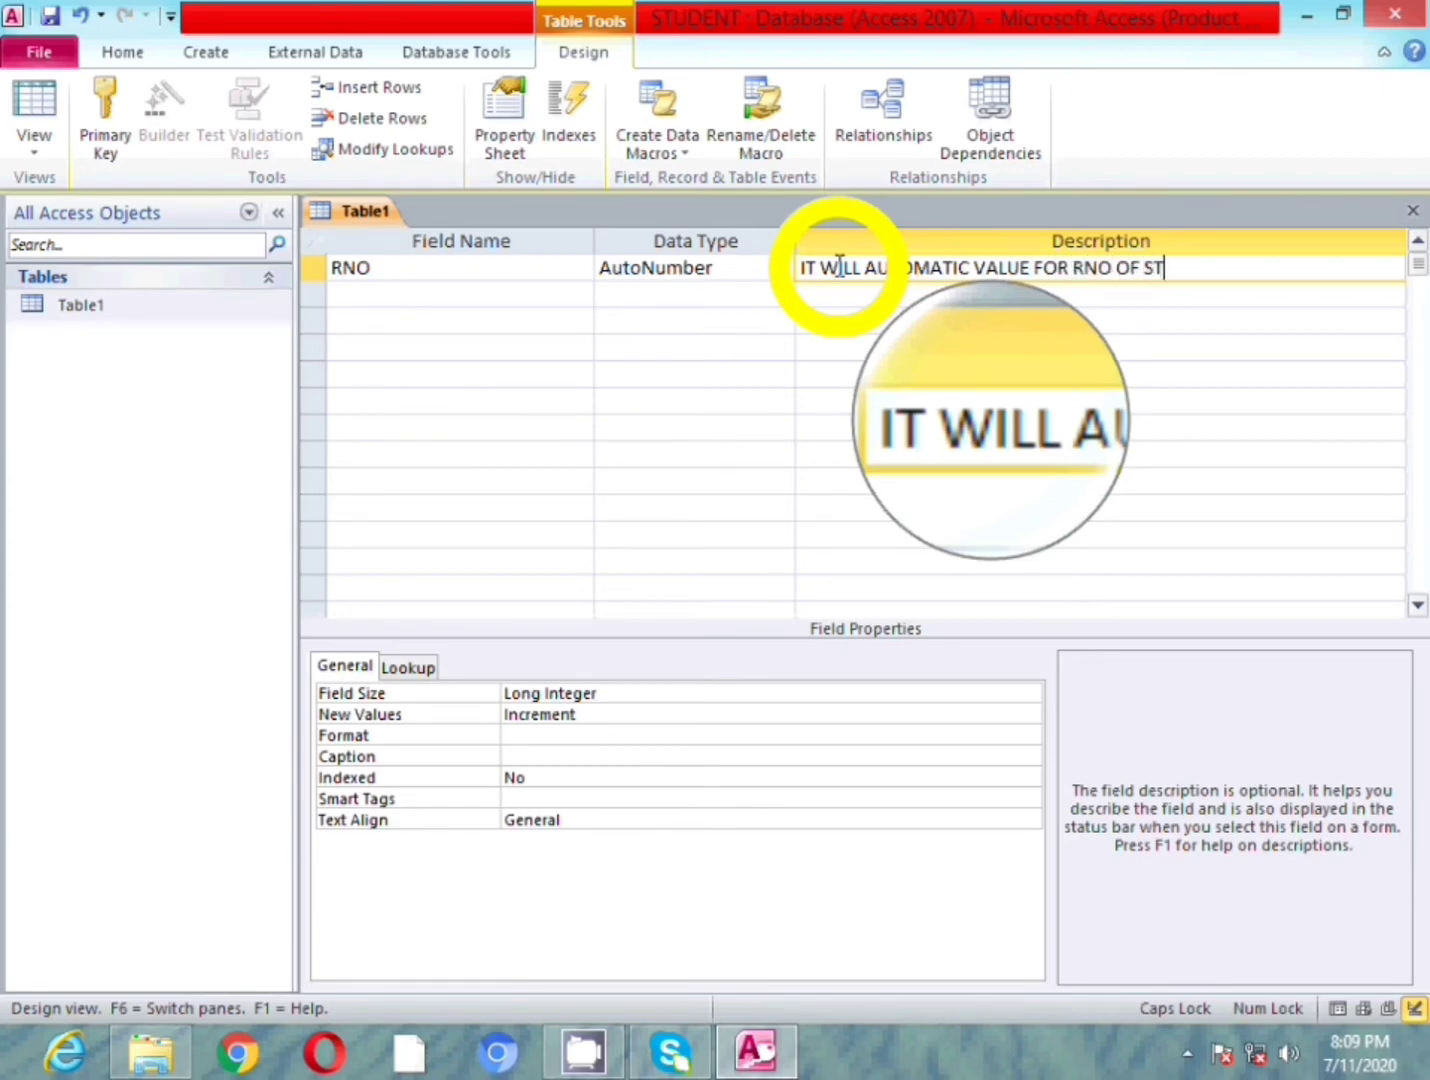
{"action": "type", "text": "UDENT"}
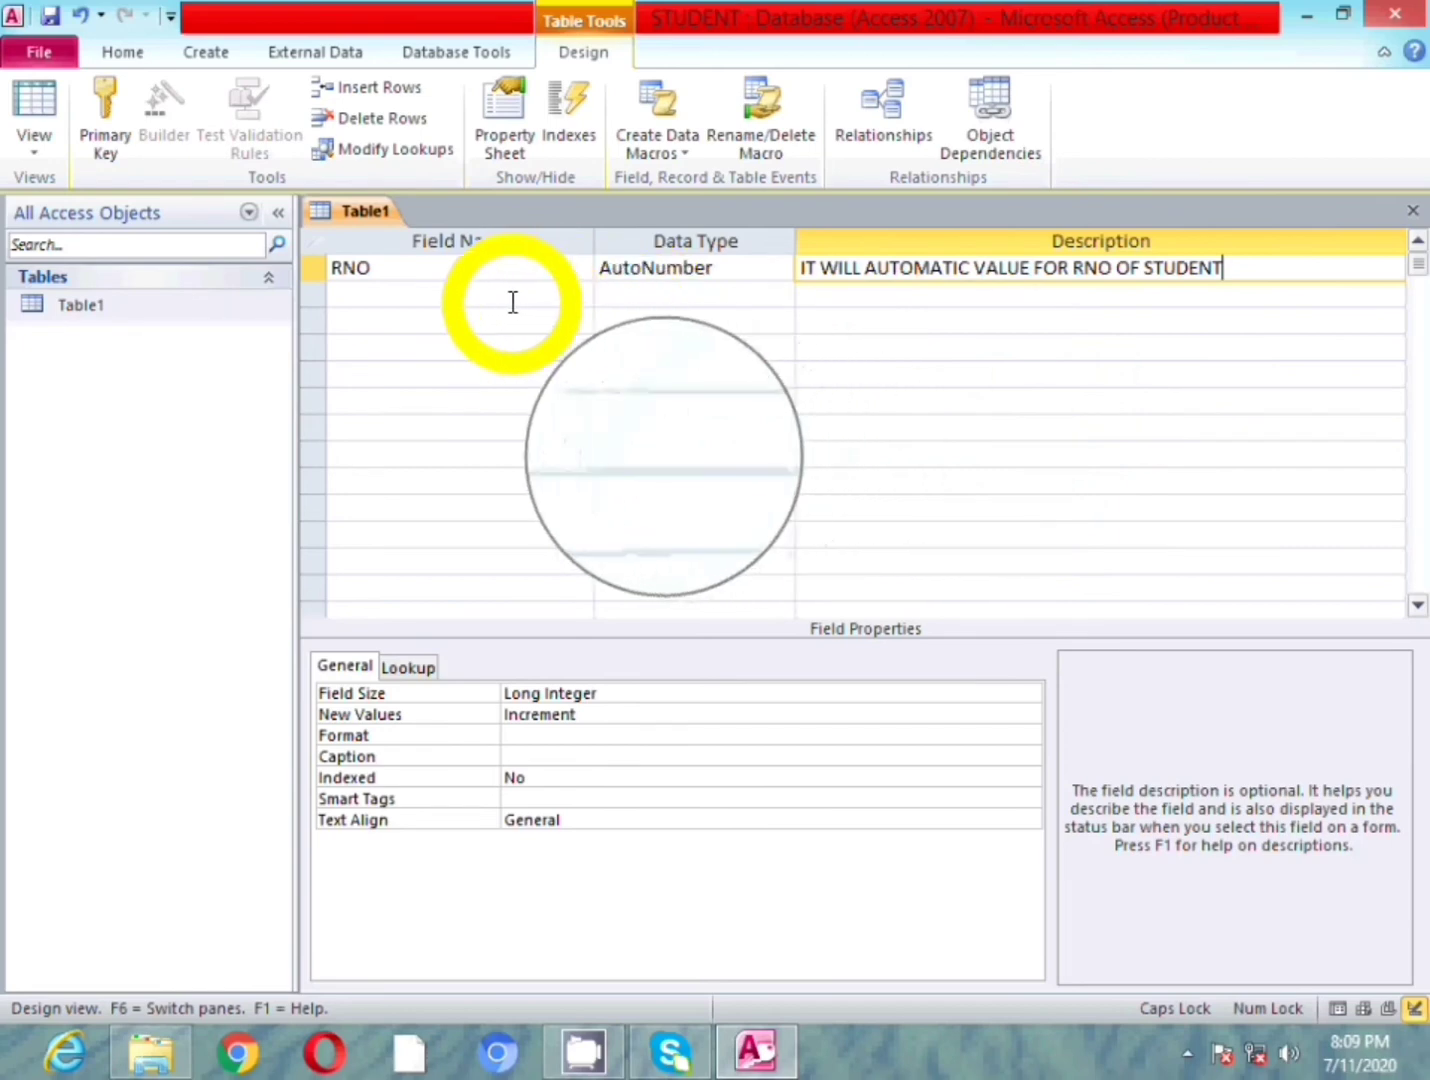
- Add a second field named SNAME with the Text data type and an empty description
{"action": "left_click", "coordinate": [481, 302]}
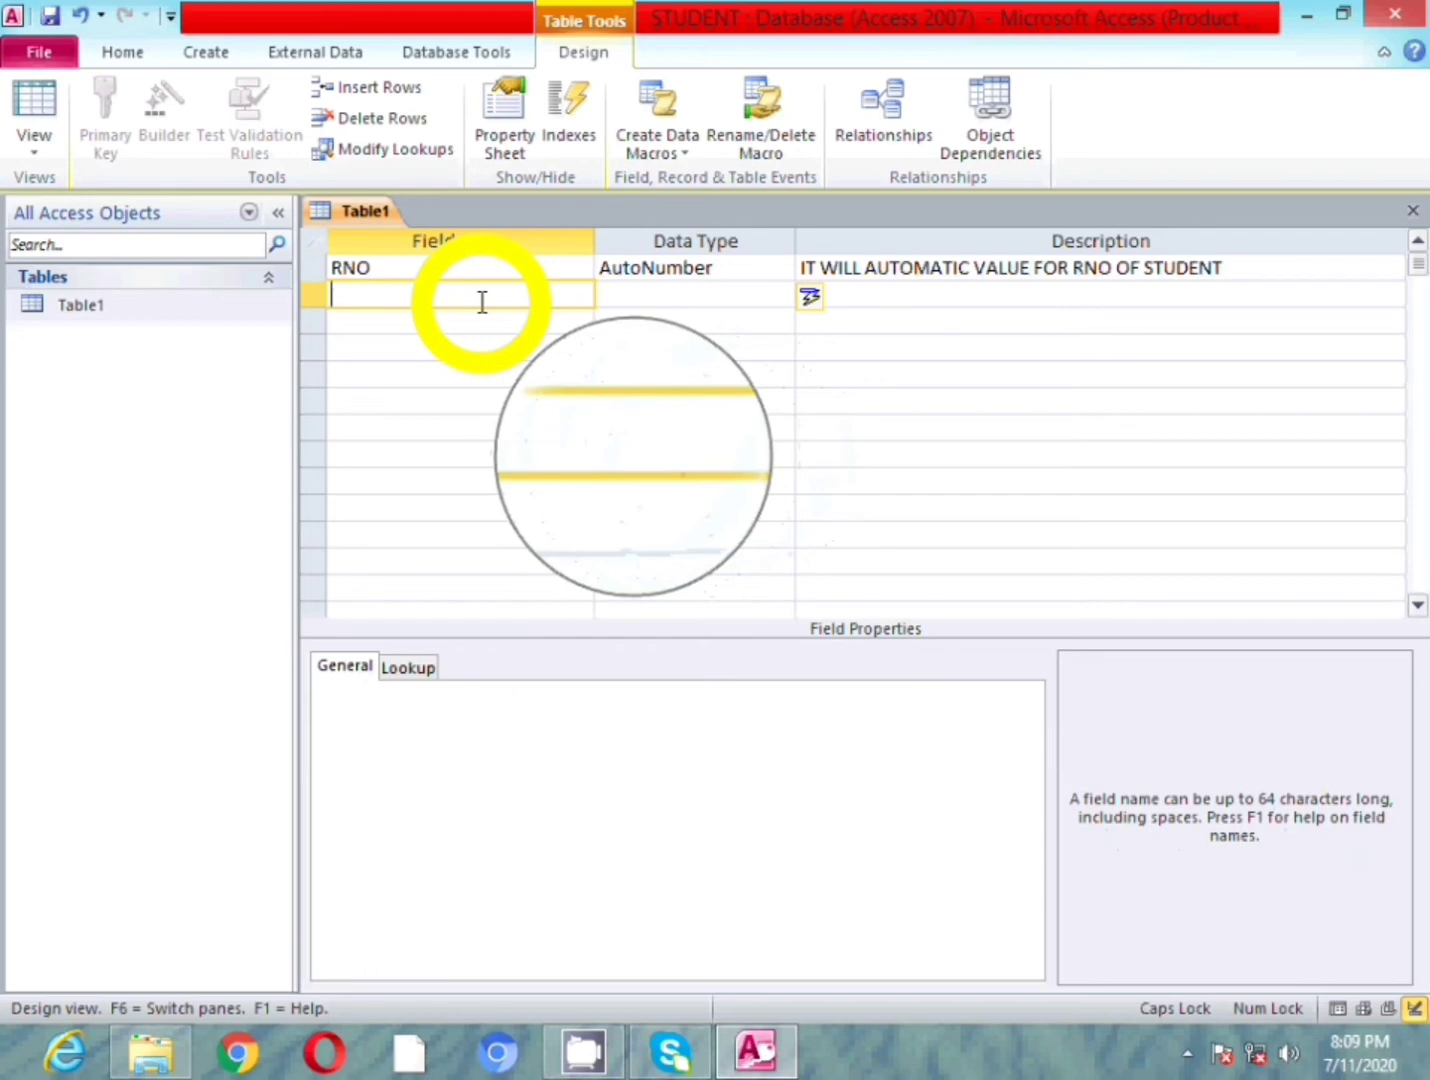
{"action": "type", "text": "SNAME"}
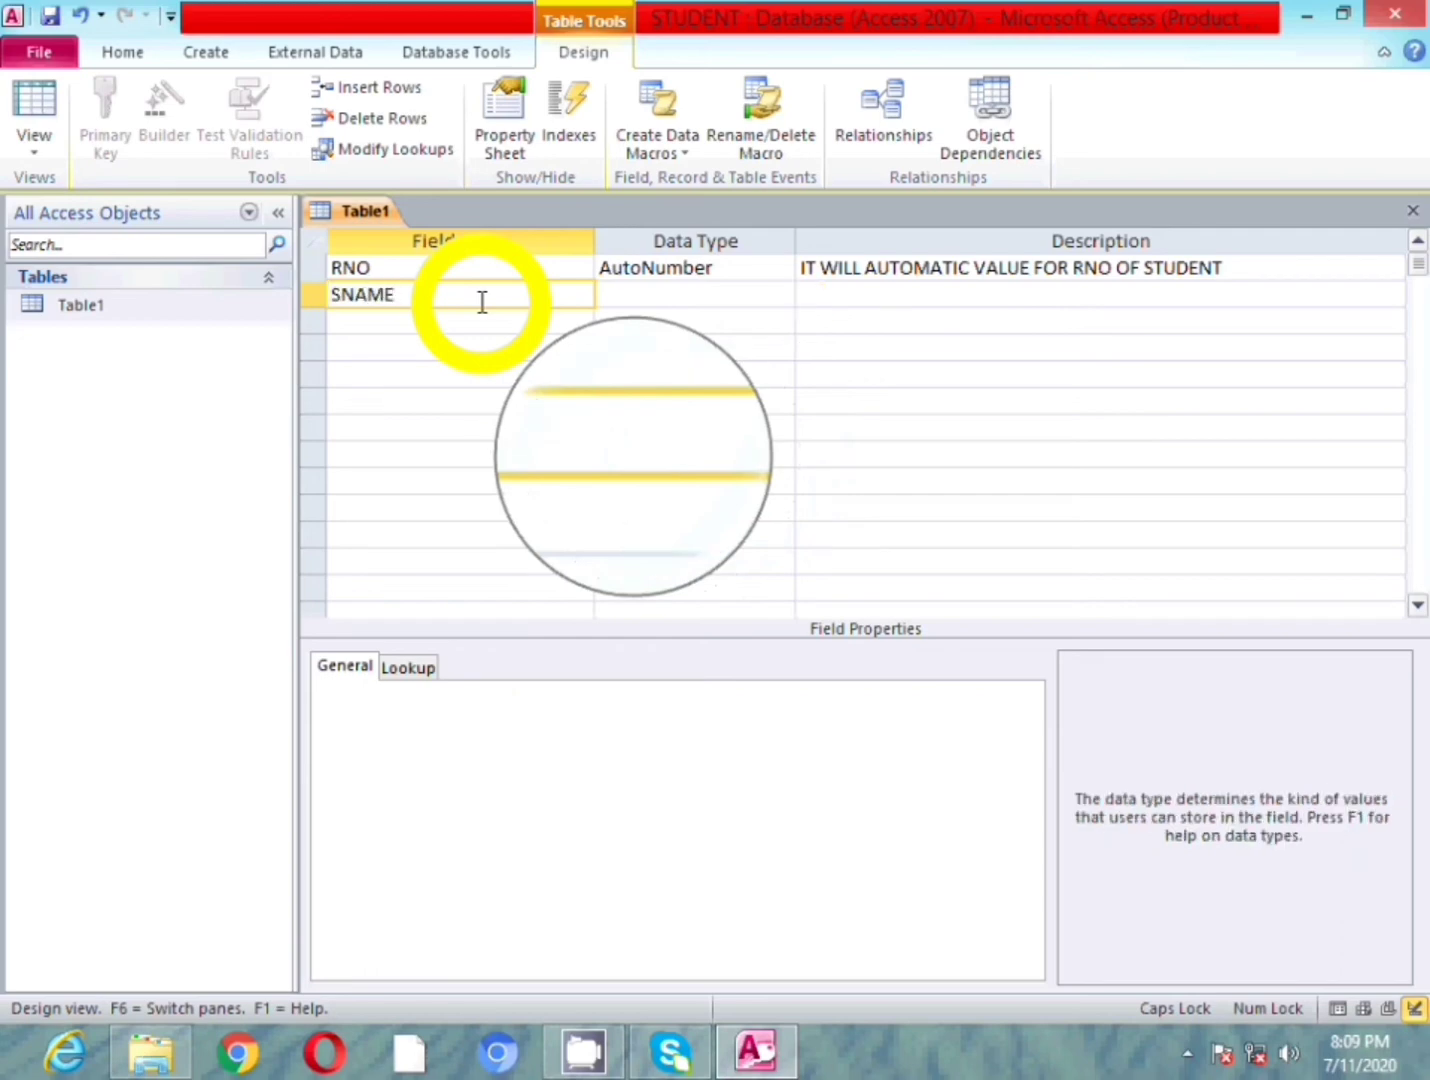
{"action": "key", "text": "Tab"}
{"action": "key", "text": "Tab"}
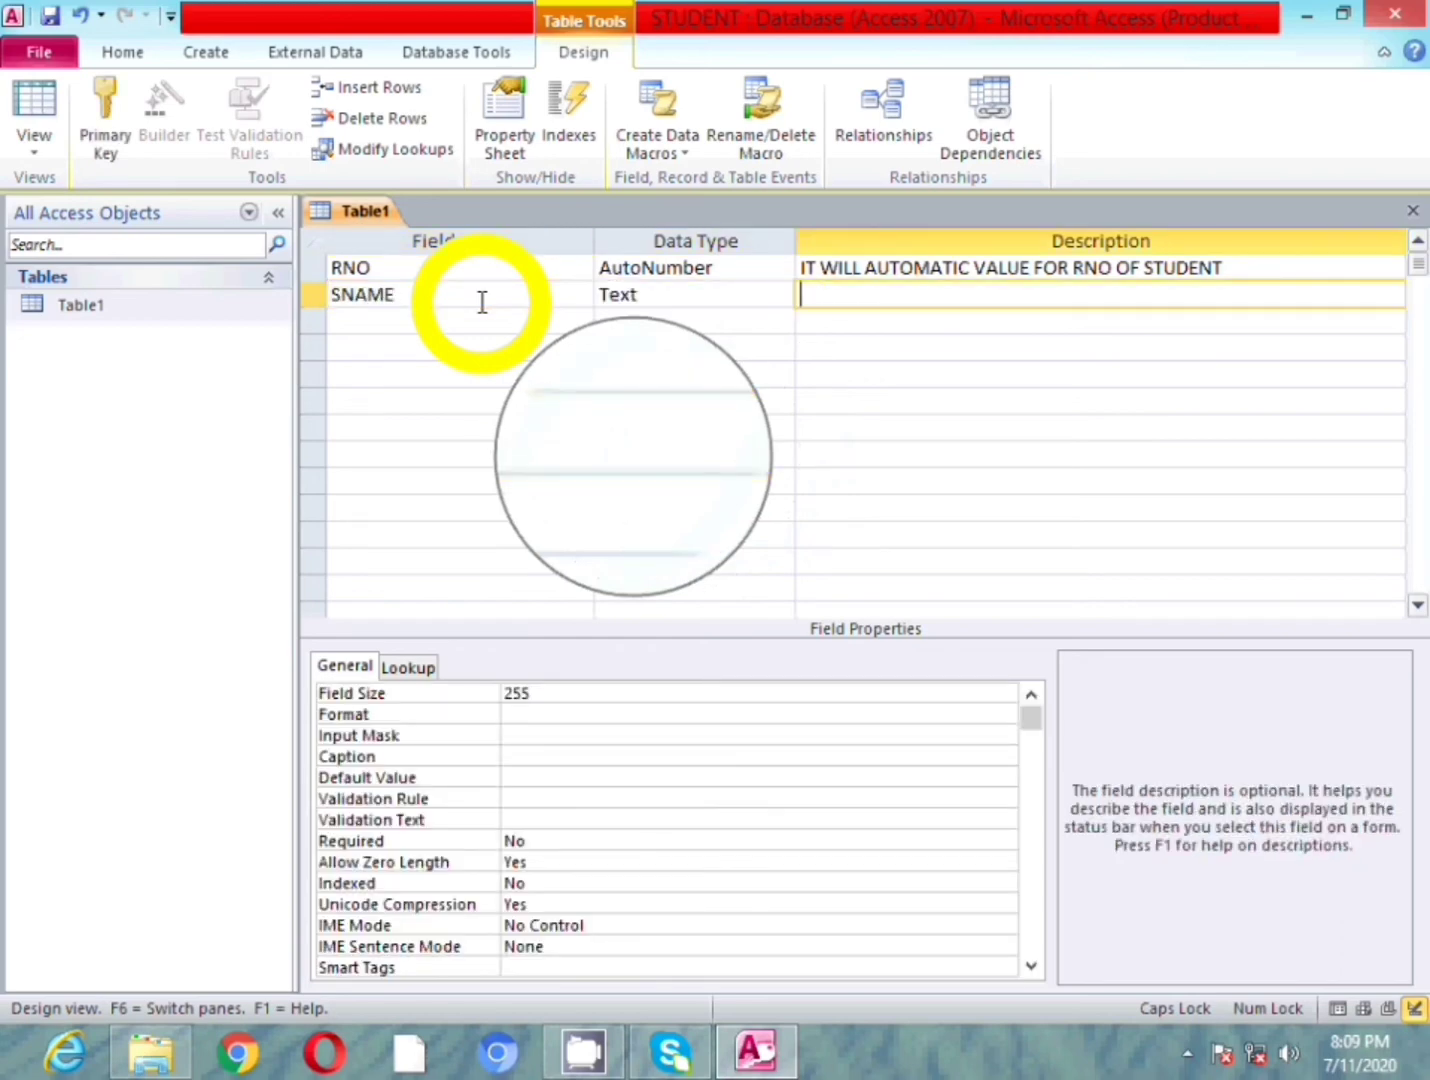
{"action": "key", "text": "Tab"}
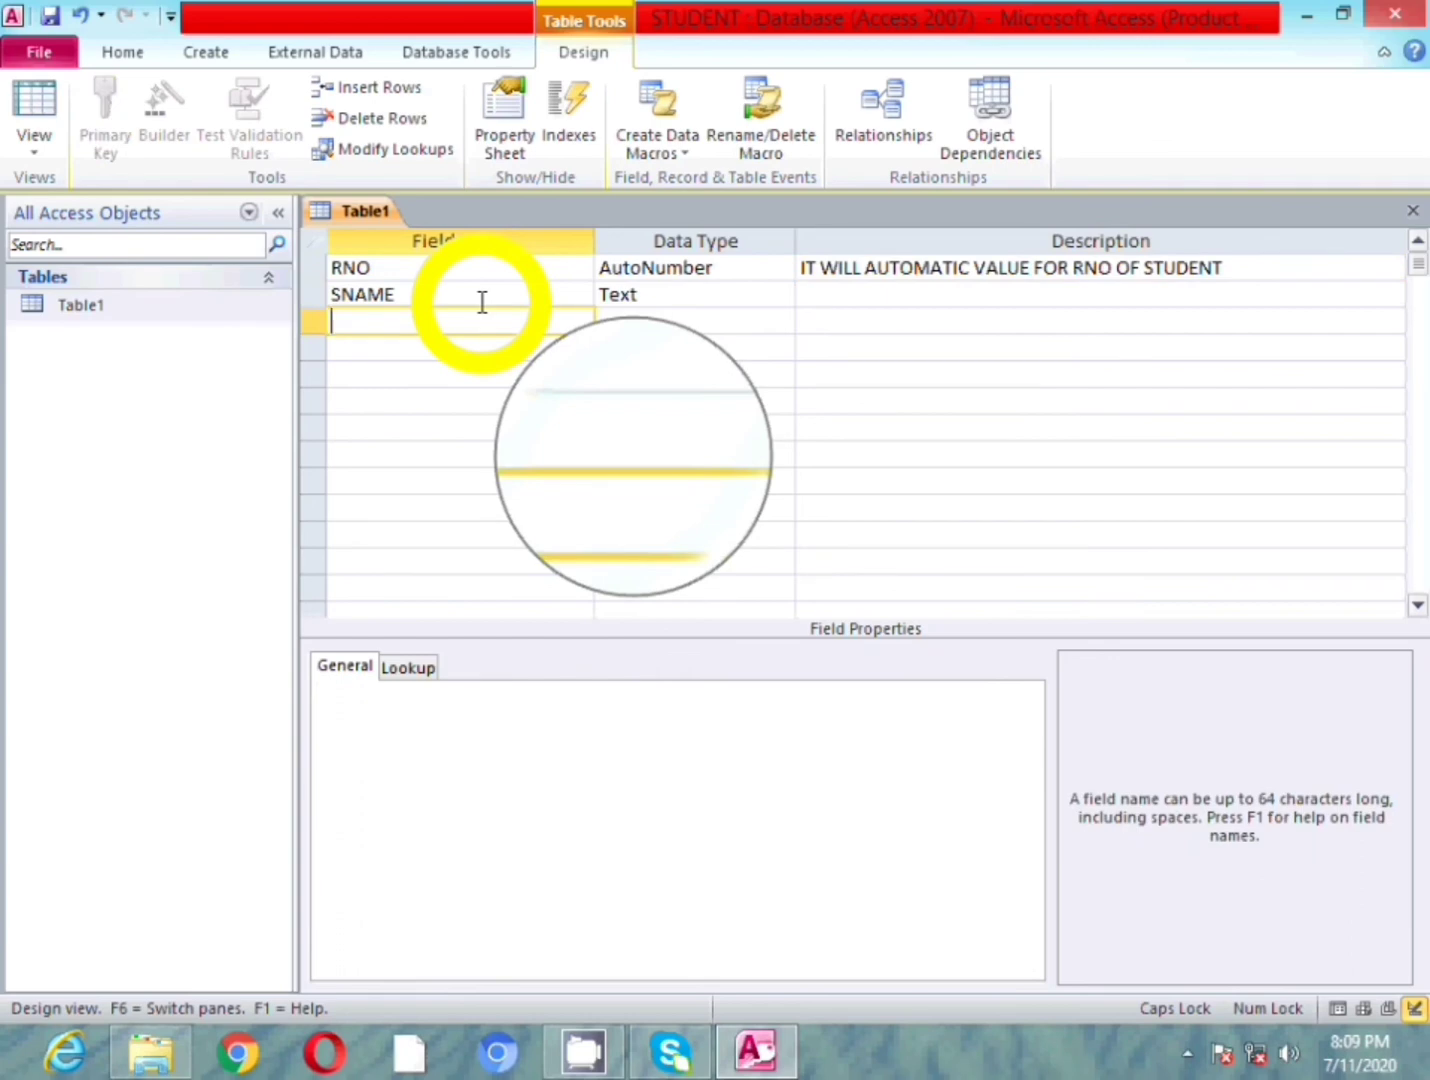
- Add a third field named SADD with the Memo data type and leave its description empty
{"action": "type", "text": "SADD"}
{"action": "key", "text": "Tab"}
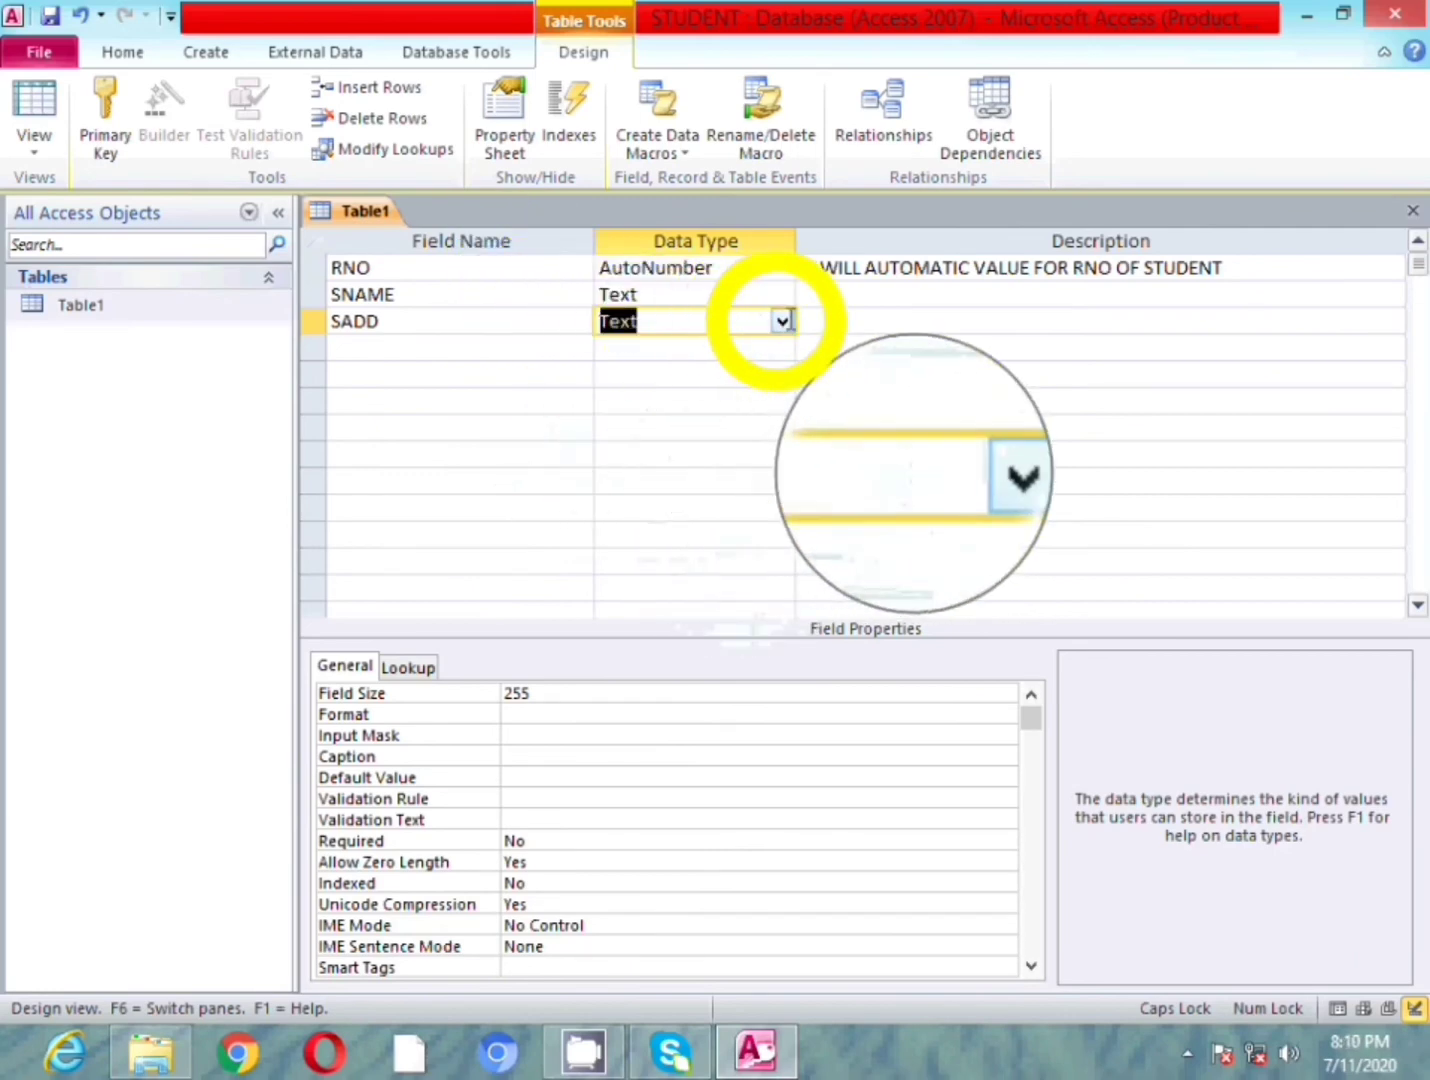
{"action": "left_click", "coordinate": [781, 320]}
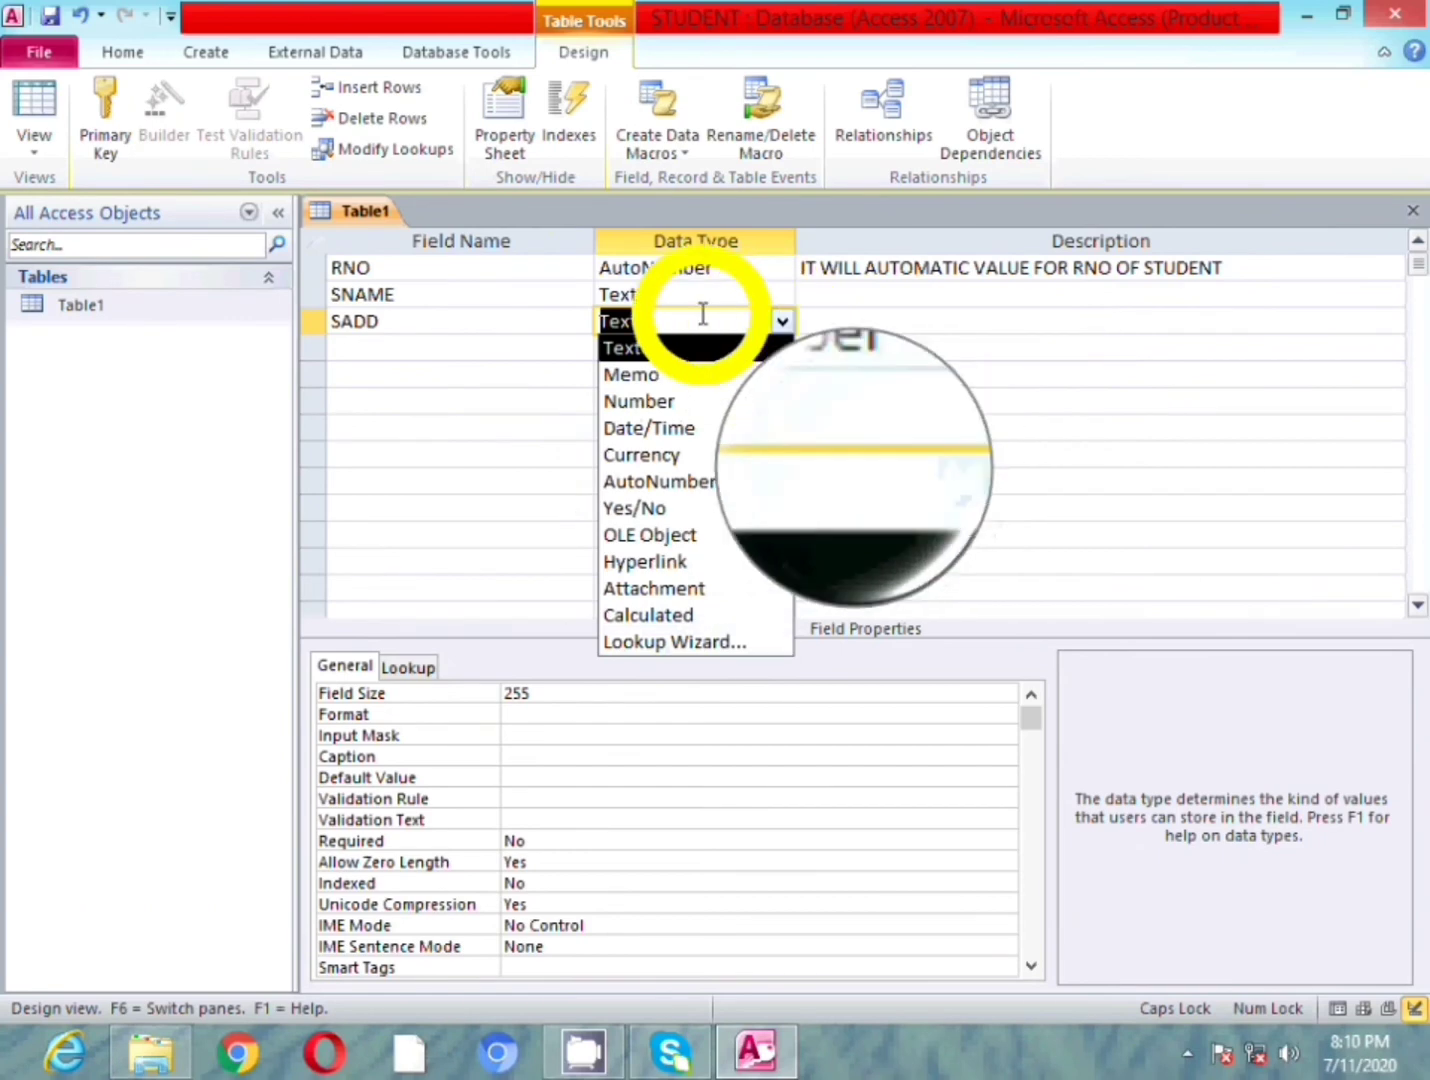
{"action": "left_click_drag", "start_coordinate": [671, 323], "coordinate": [582, 326]}
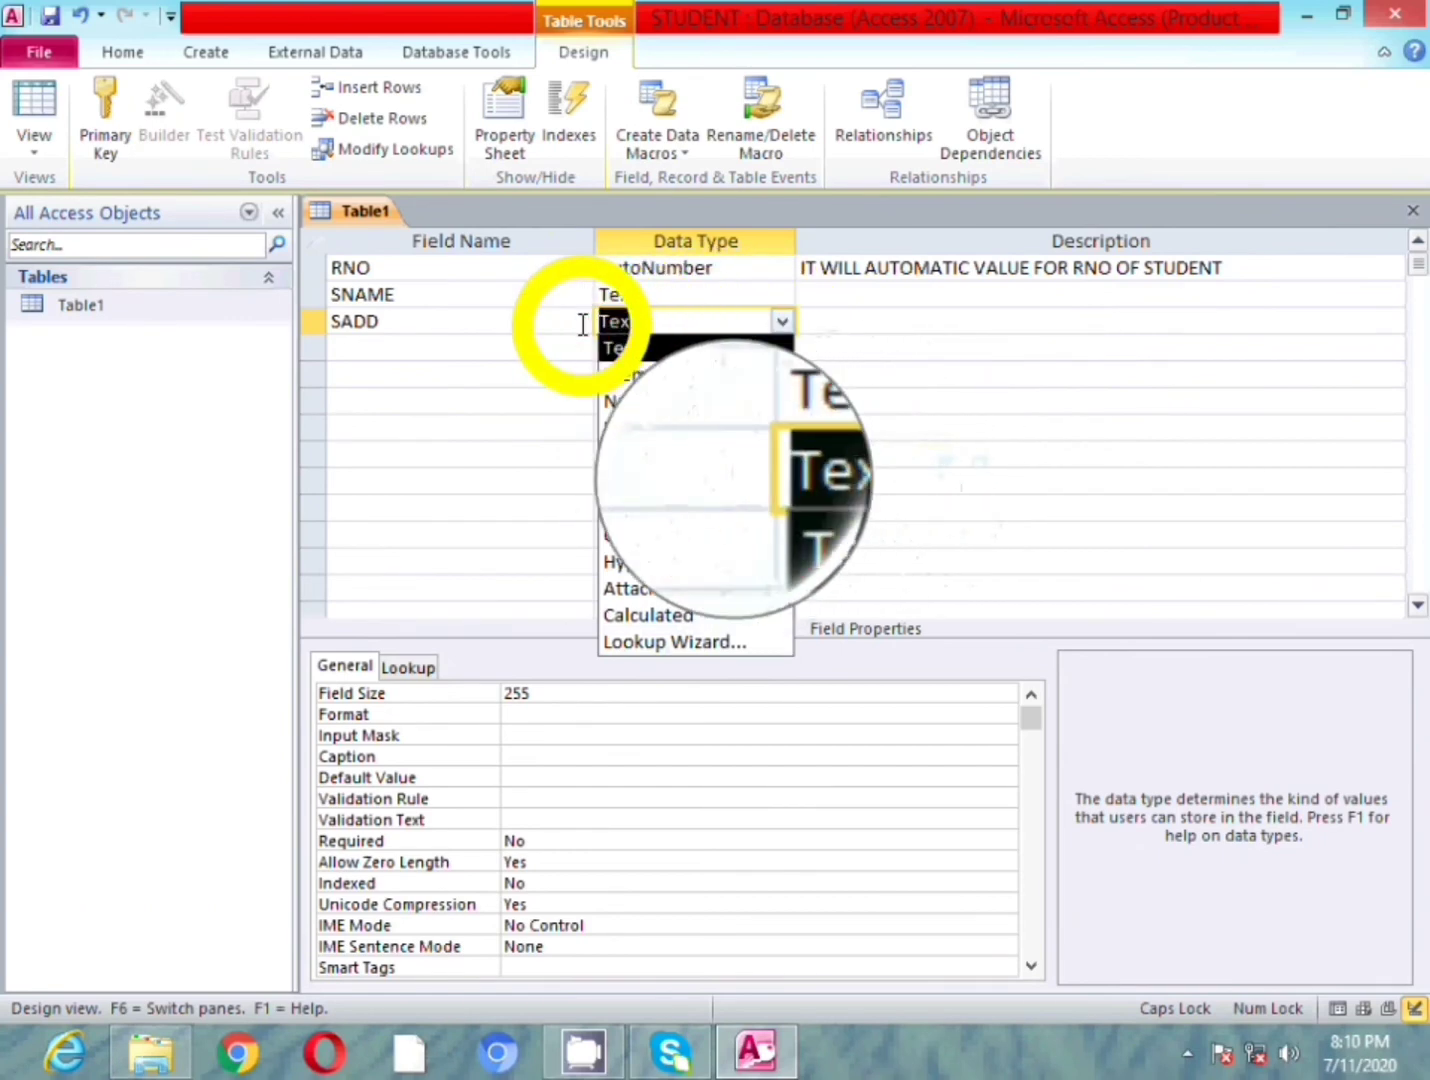
{"action": "type", "text": "Memo"}
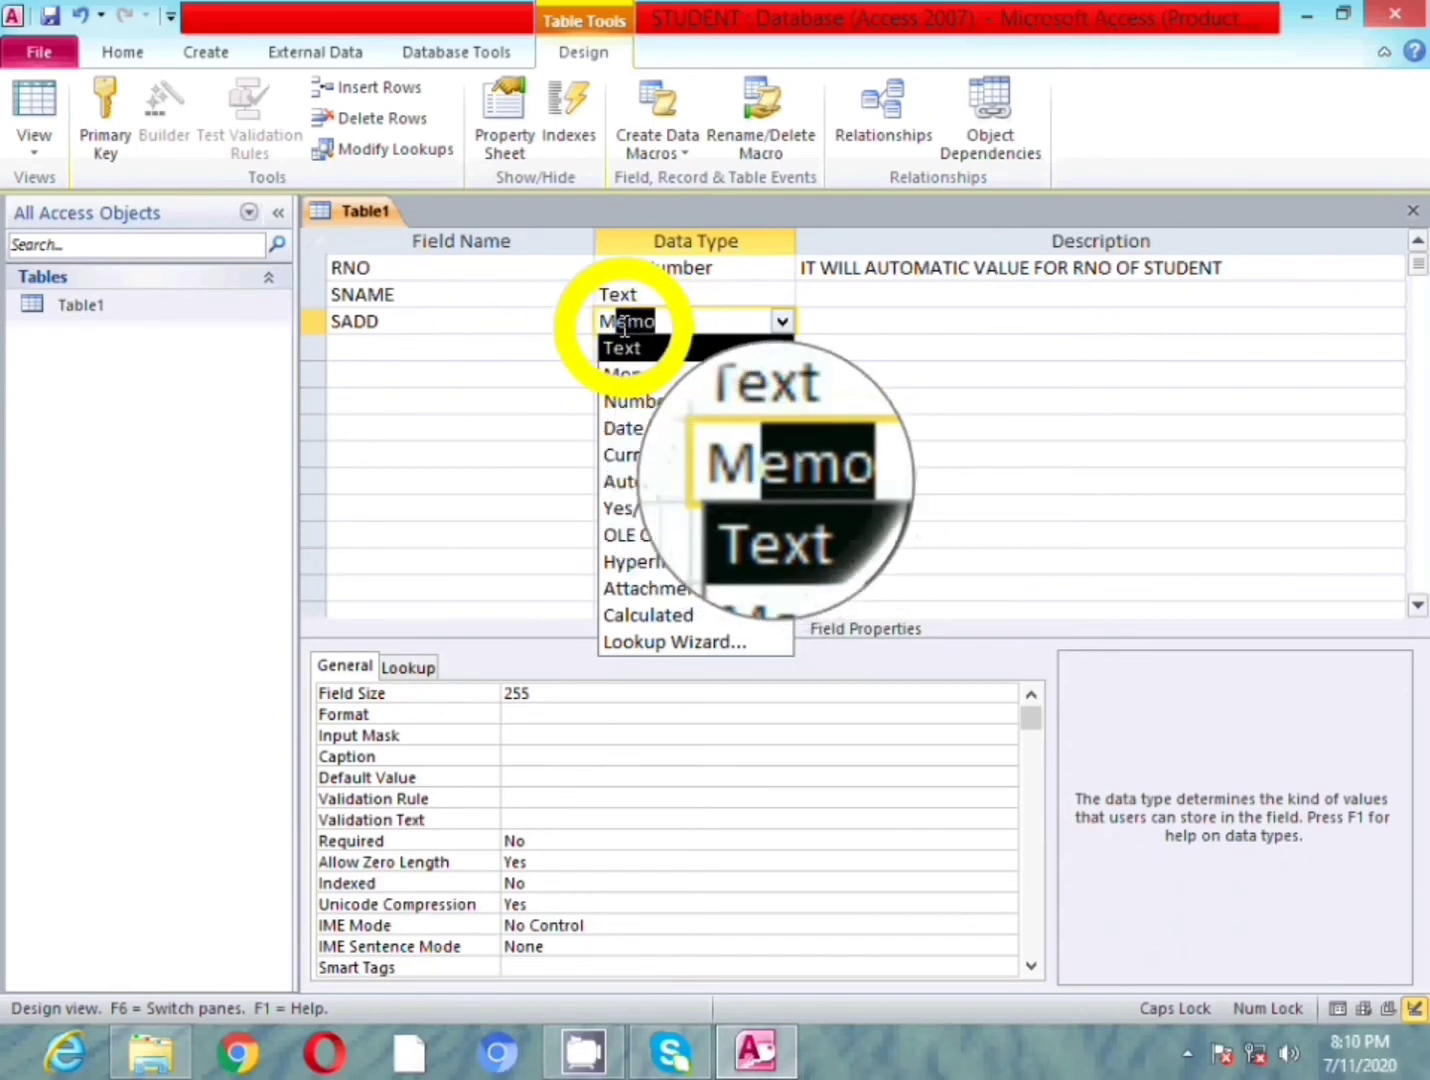
{"action": "key", "text": "Return"}
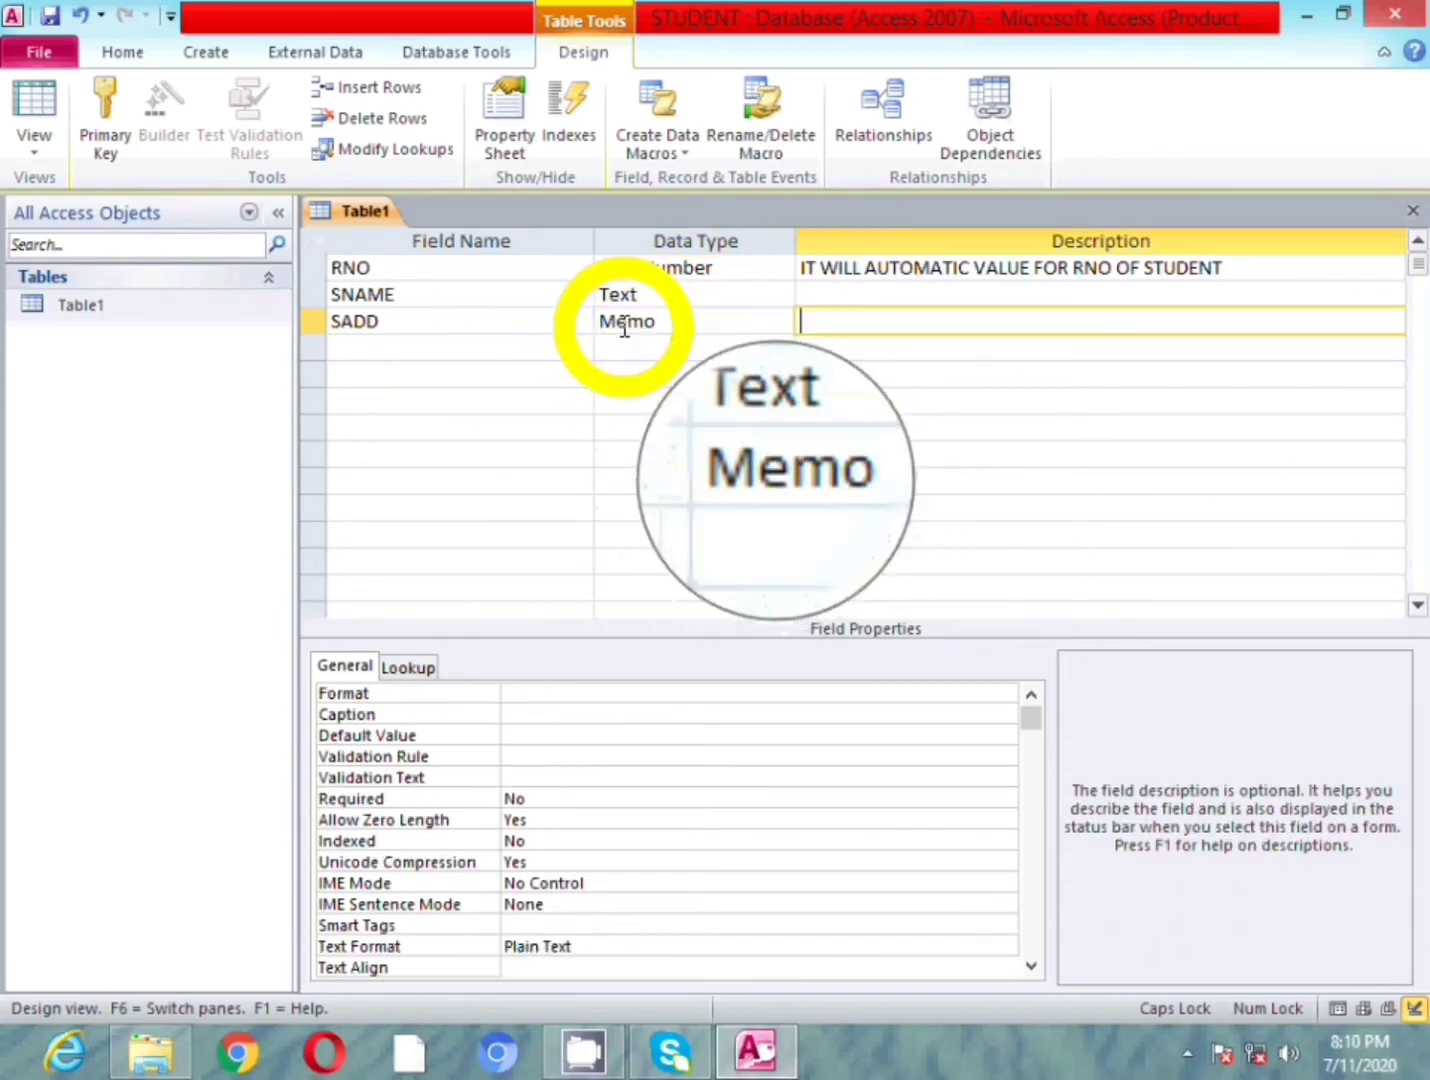
{"action": "key", "text": "Return"}
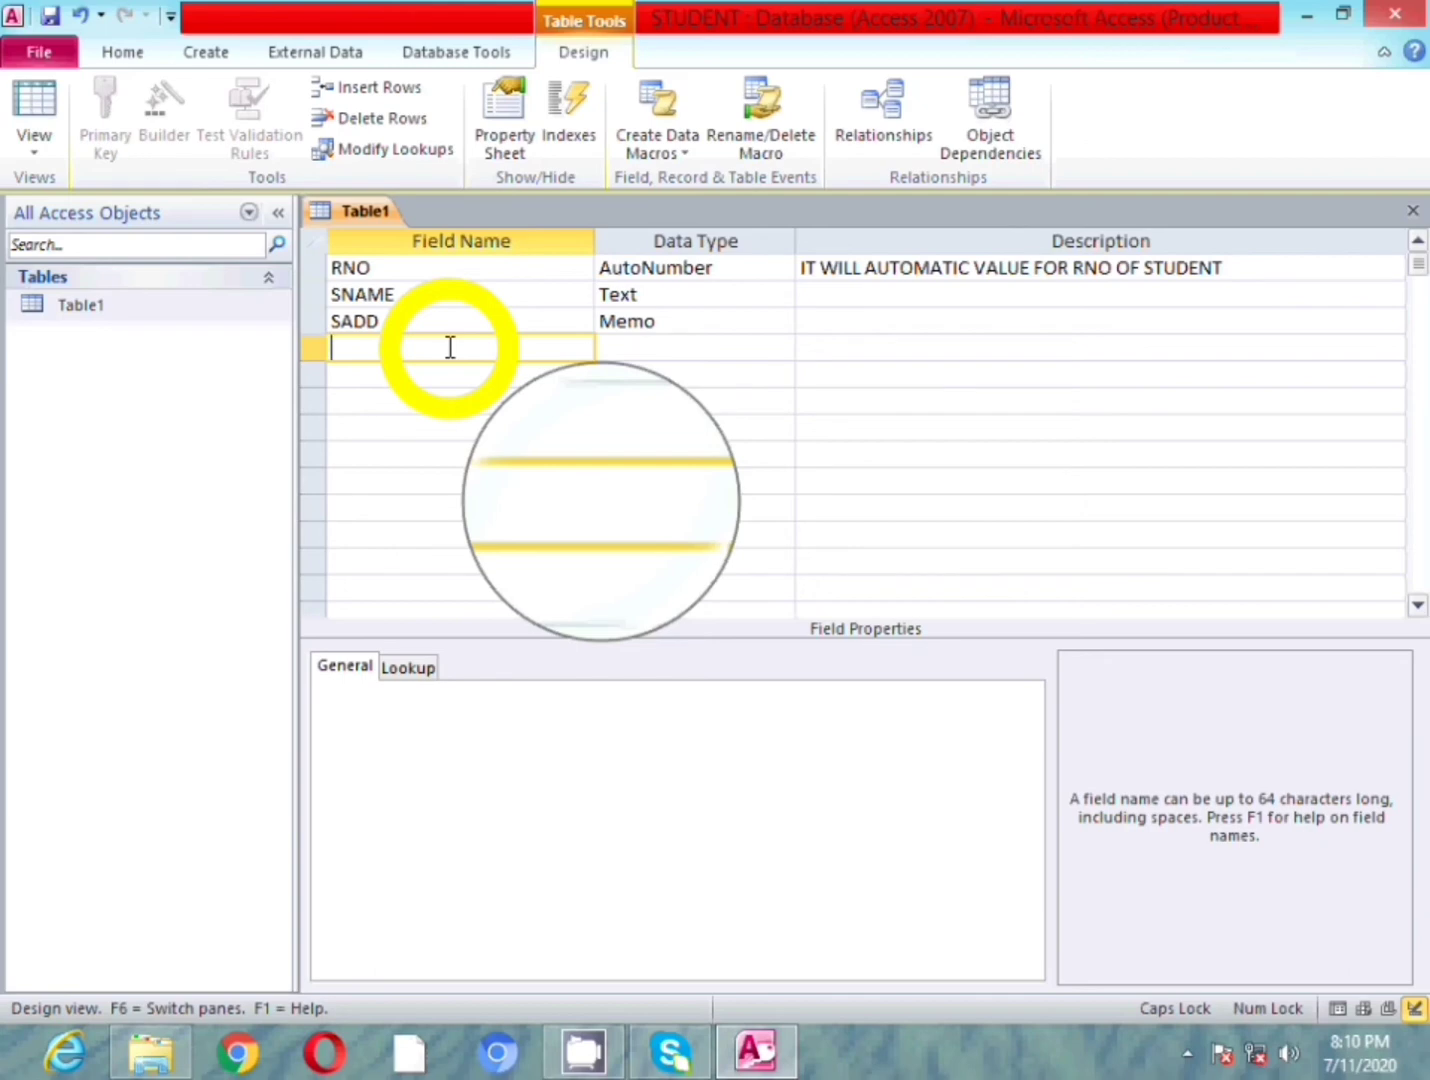
- Add a fourth field named MNO with the Number data type and save the table design
{"action": "type", "text": "MNO"}
{"action": "key", "text": "Tab"}
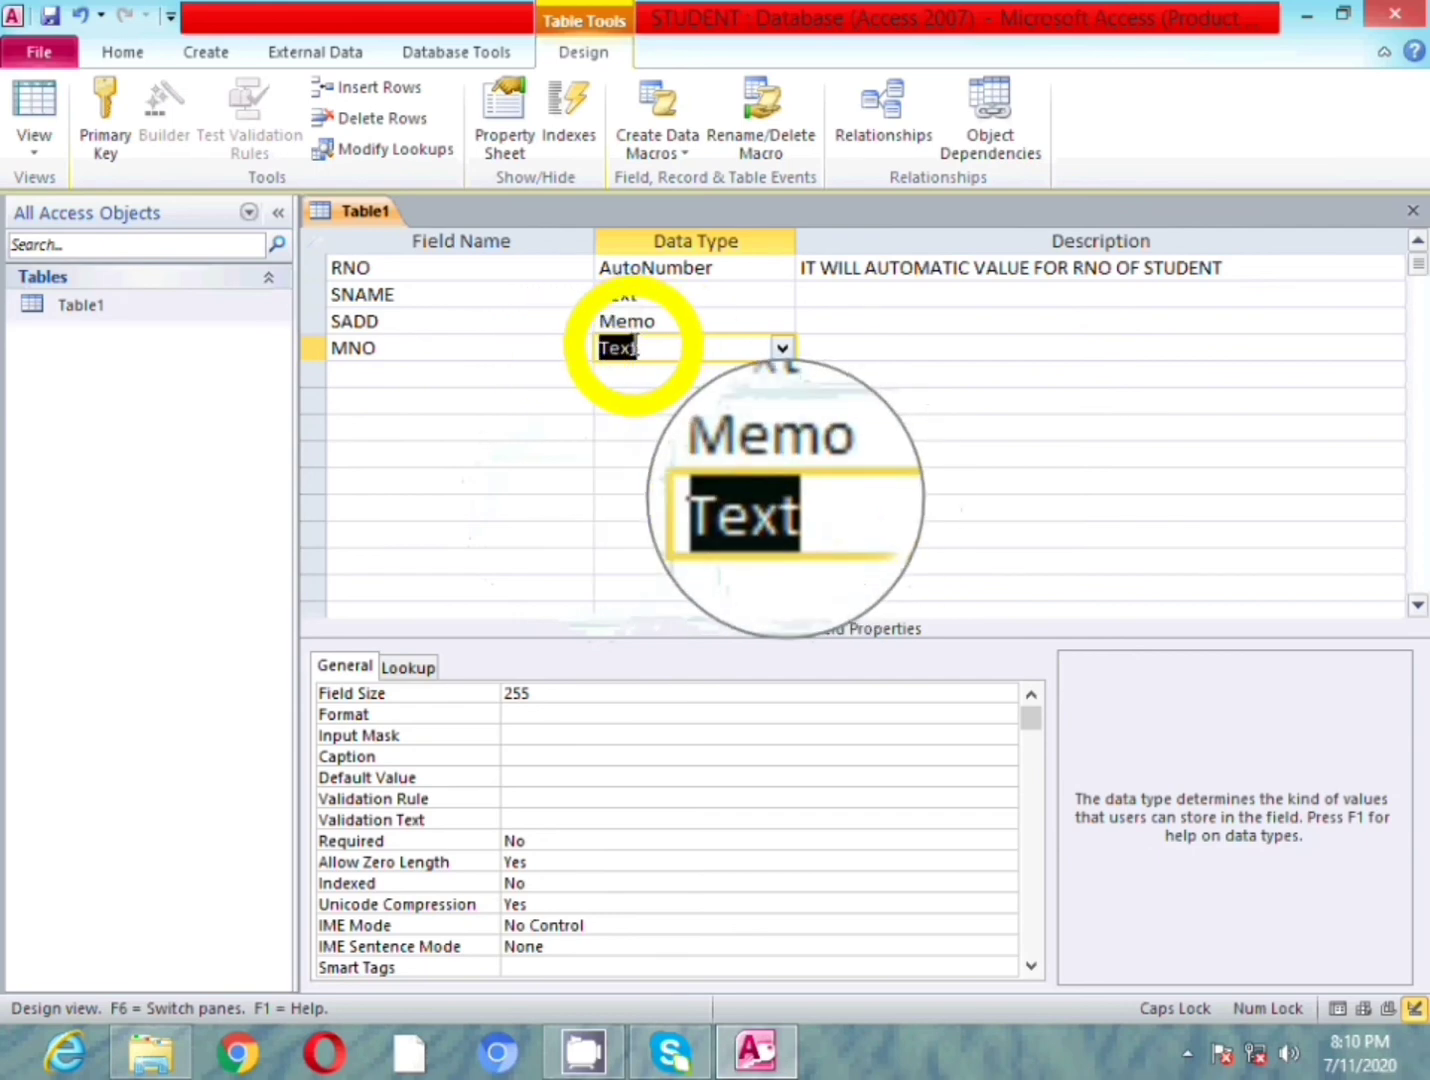
{"action": "type", "text": "Number"}
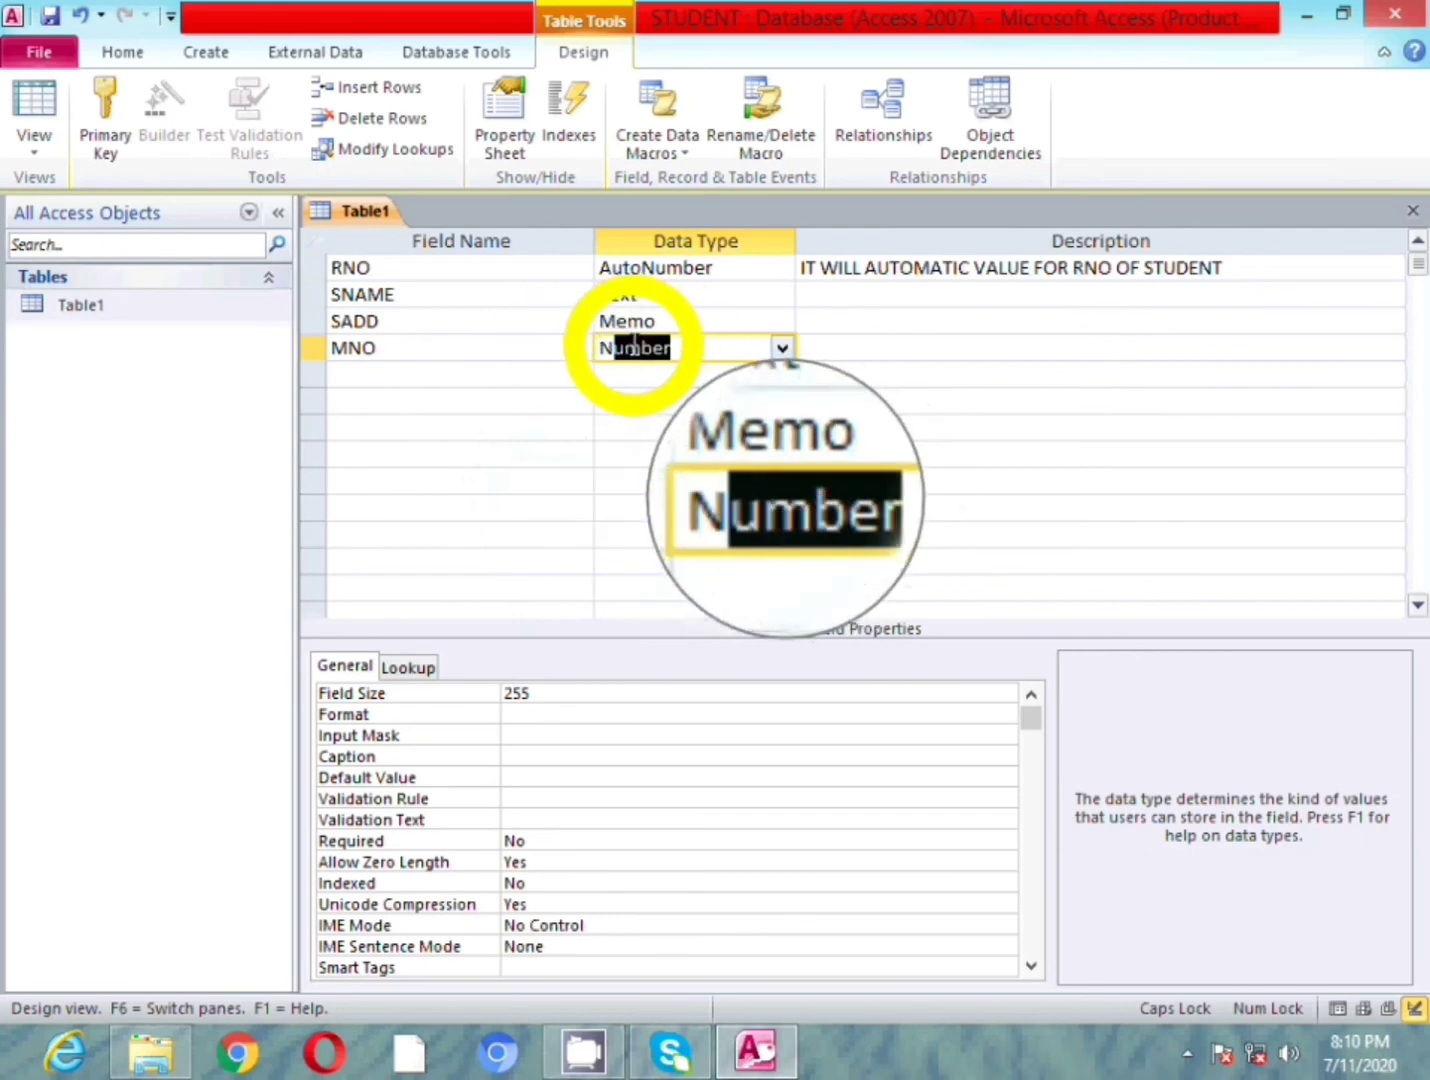
{"action": "key", "text": "Tab"}
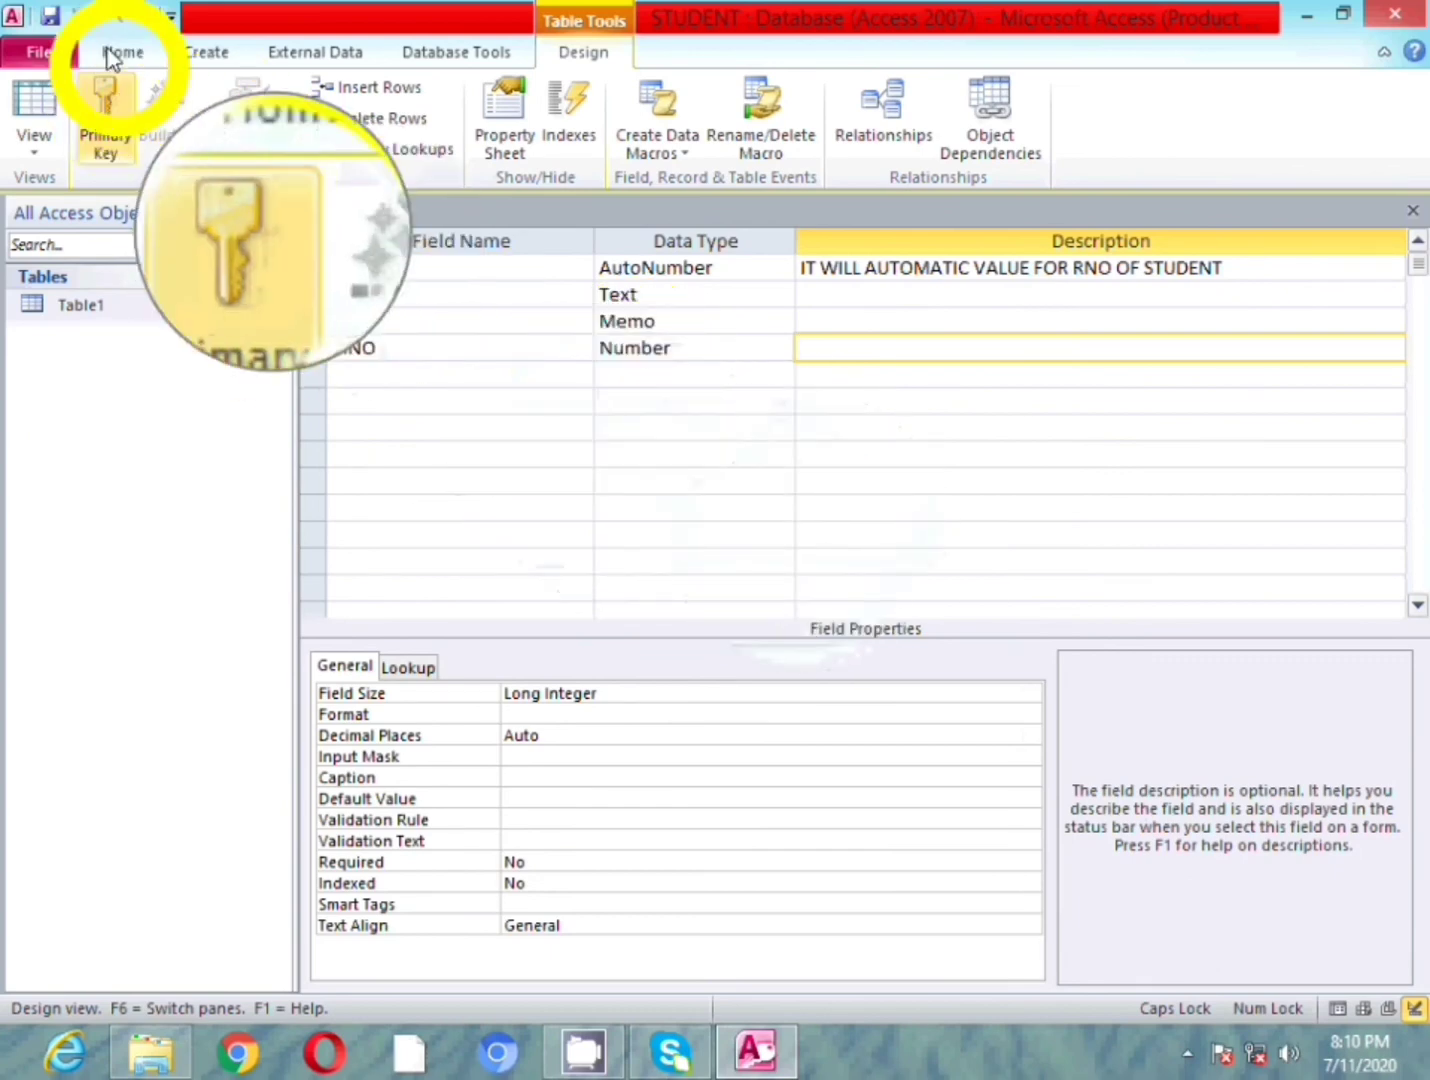
{"action": "left_click", "coordinate": [53, 17]}
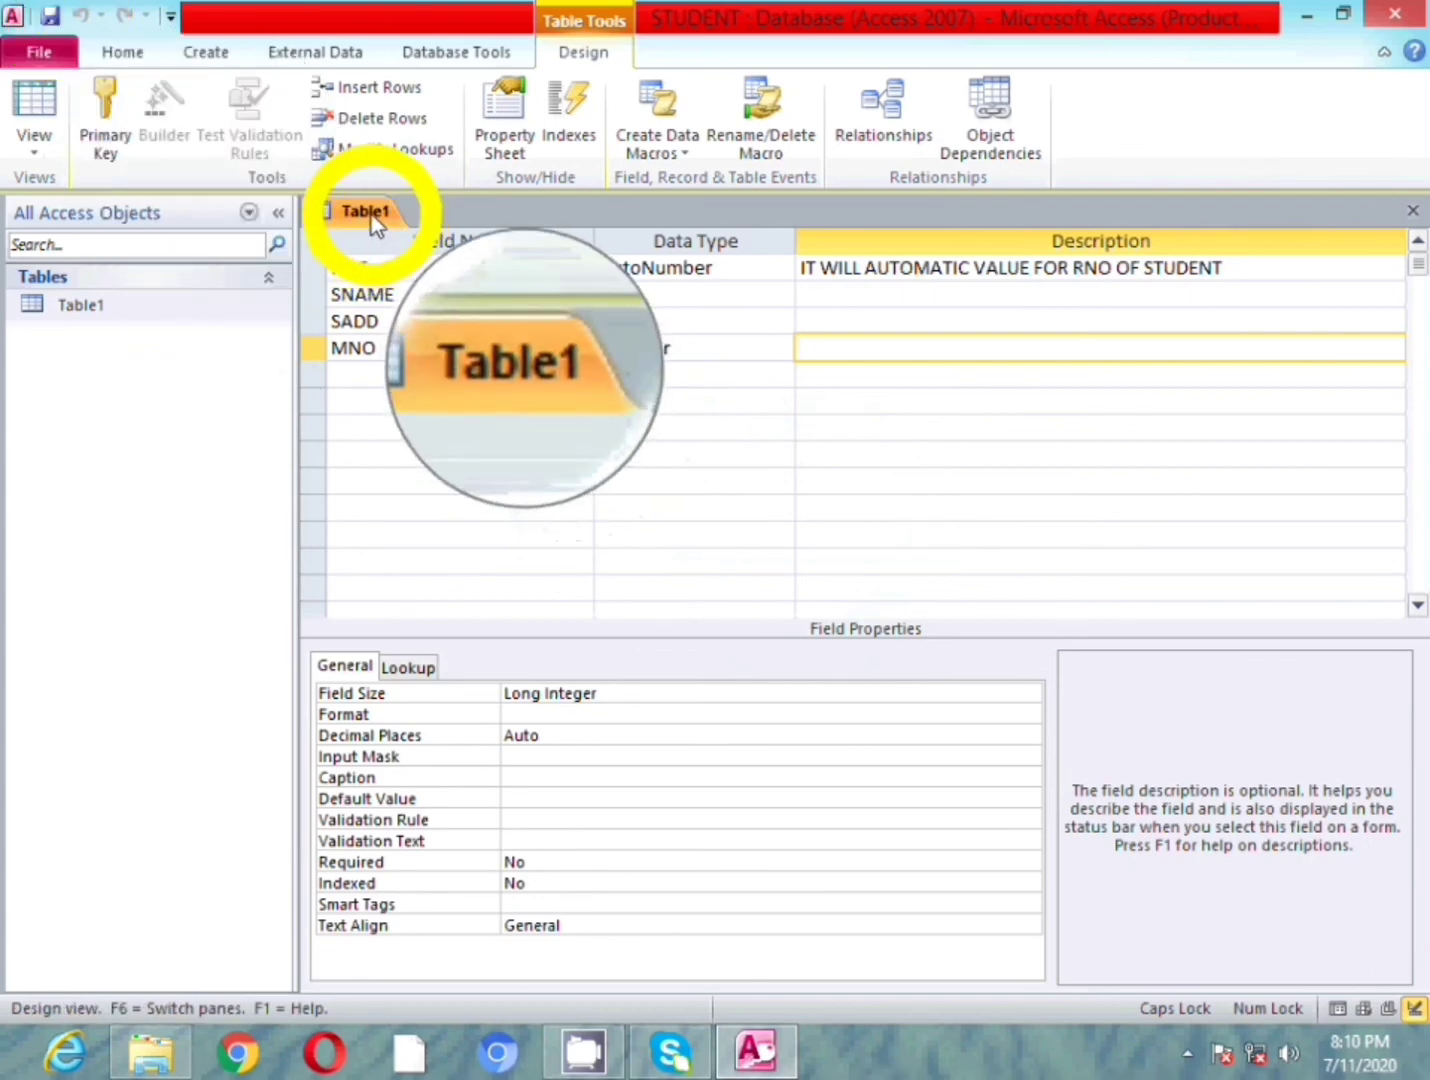
- Open Table1 from the list of tables in Datasheet View
{"action": "left_click", "coordinate": [221, 304]}
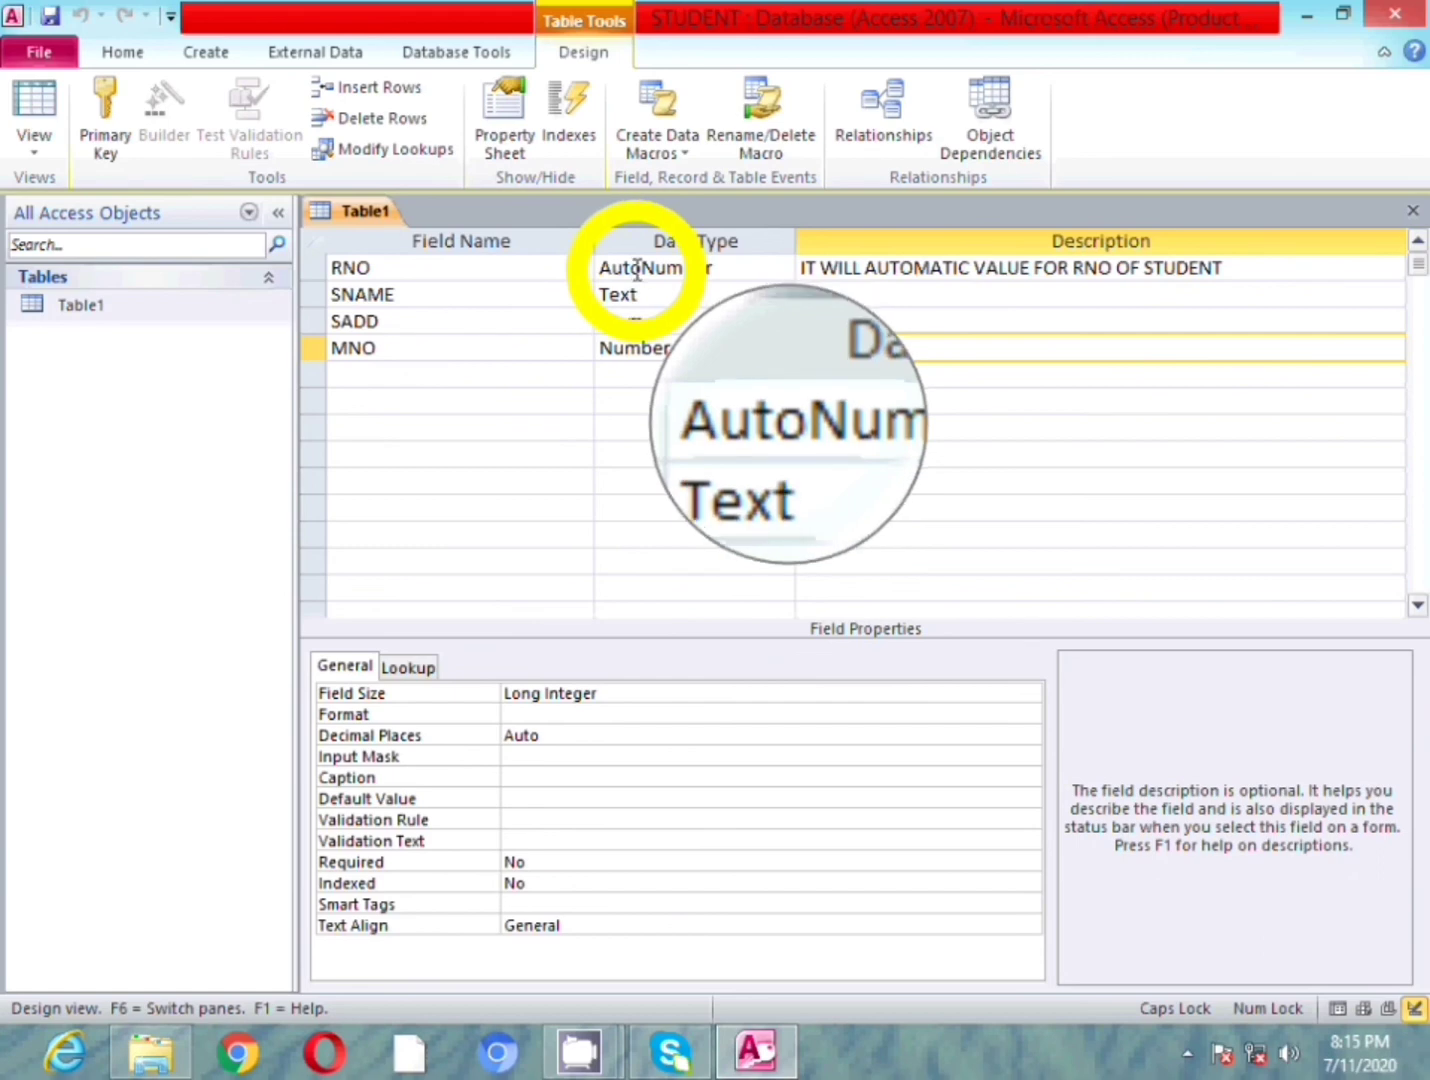
{"action": "left_click", "coordinate": [87, 308]}
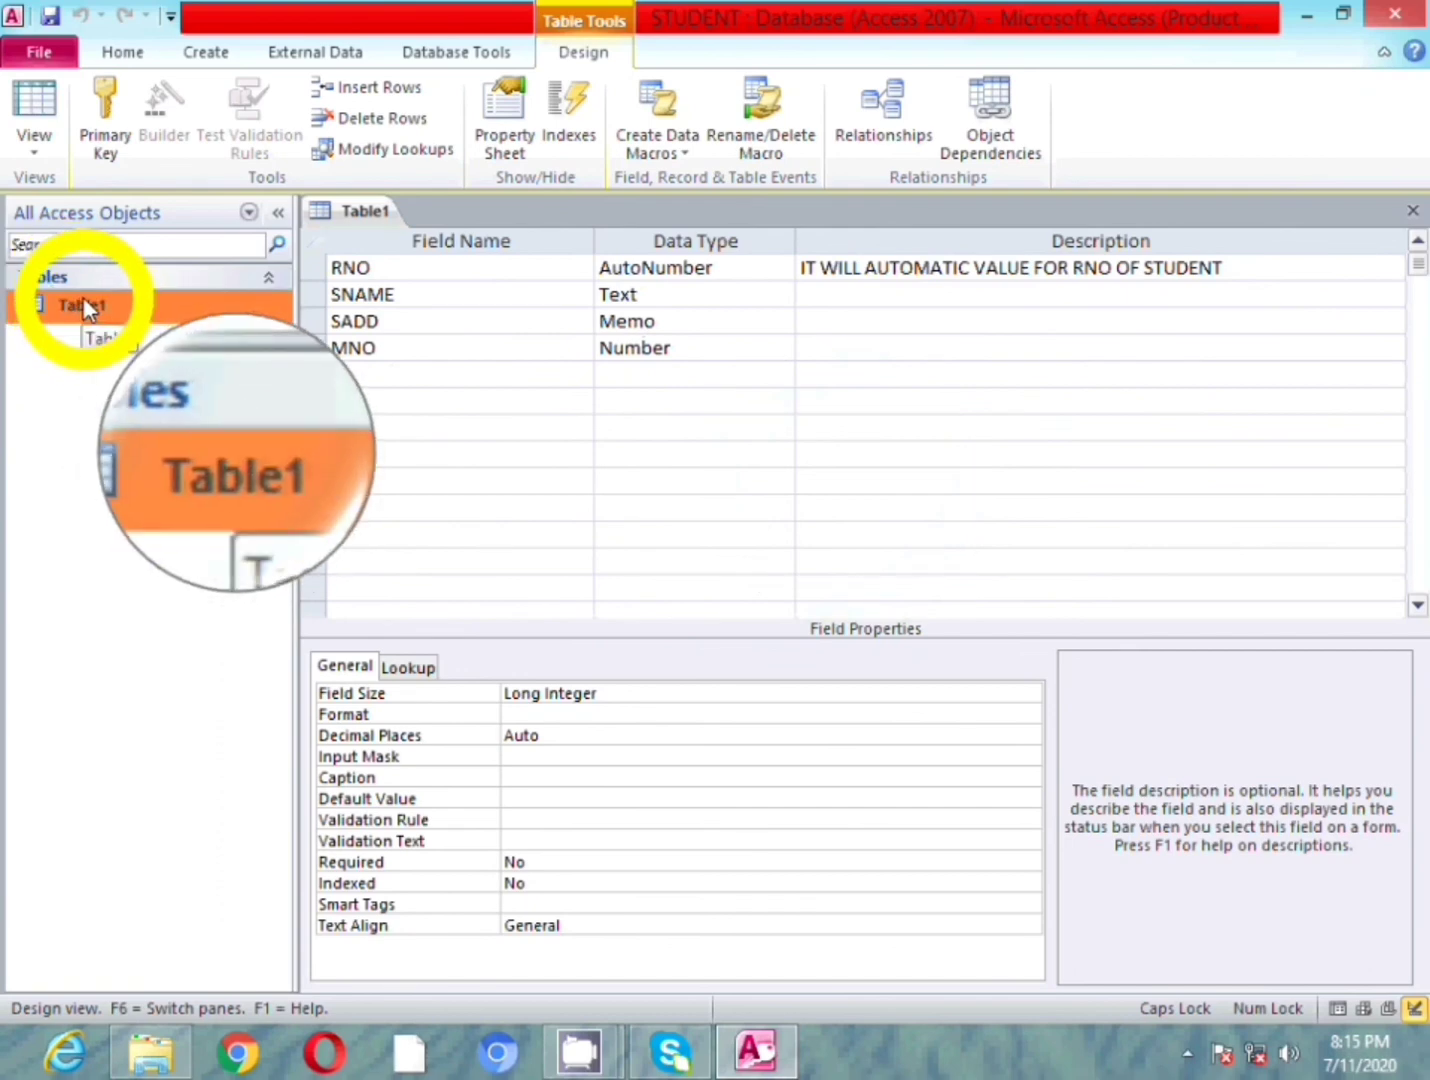
{"action": "right_click", "coordinate": [100, 307]}
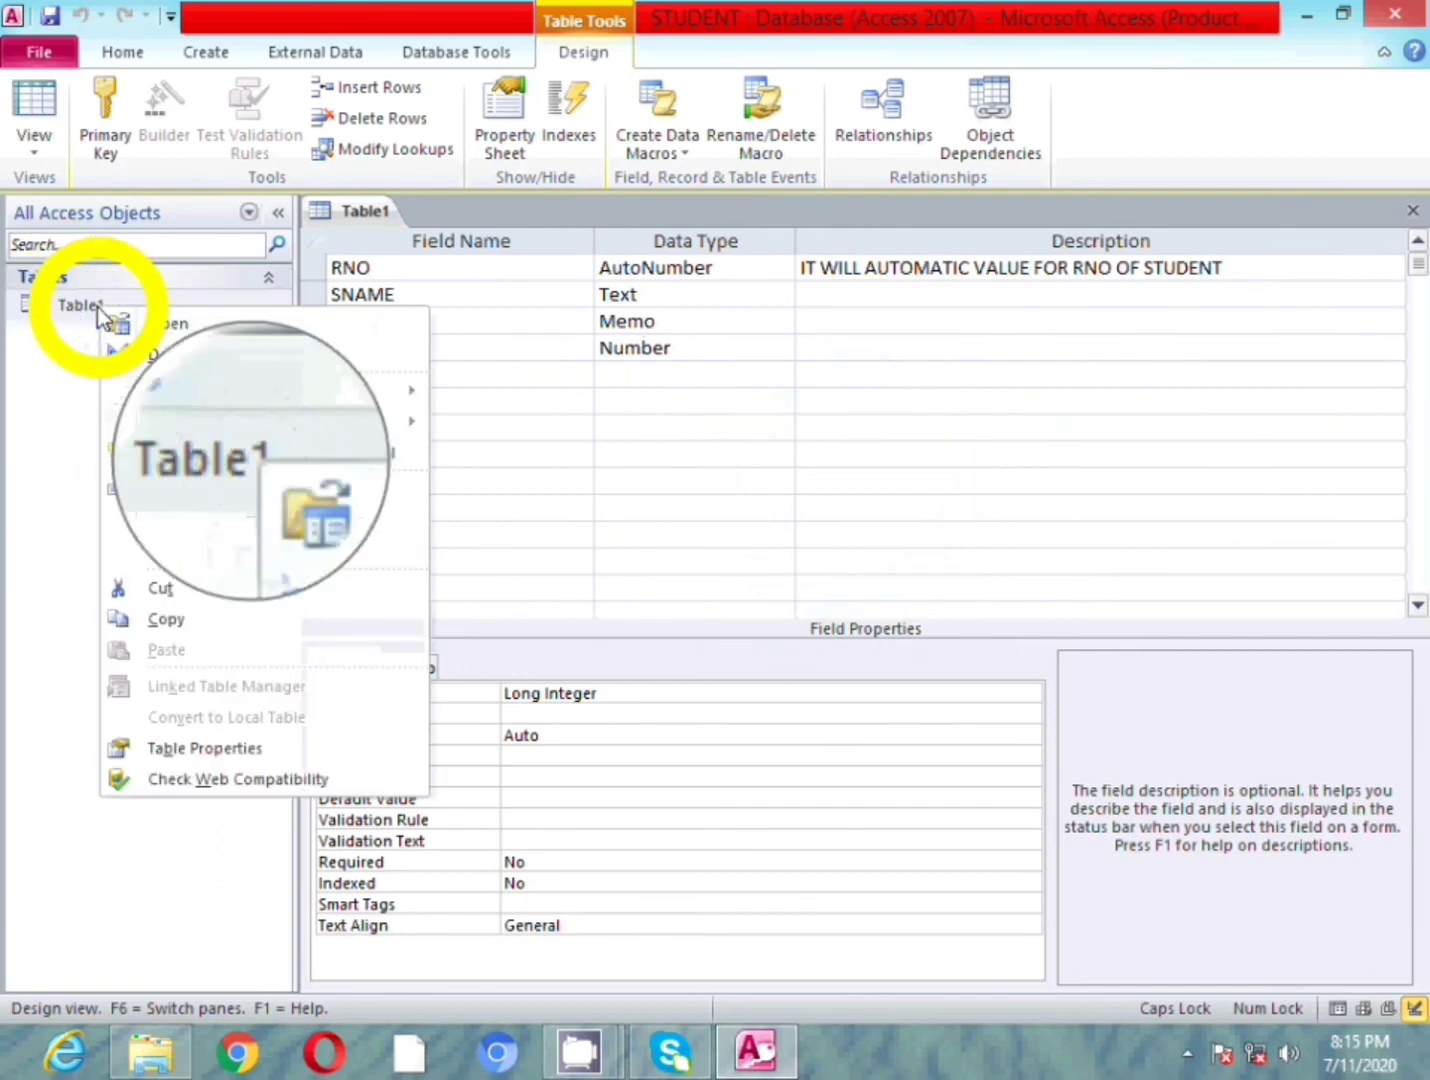
{"action": "left_click", "coordinate": [174, 329]}
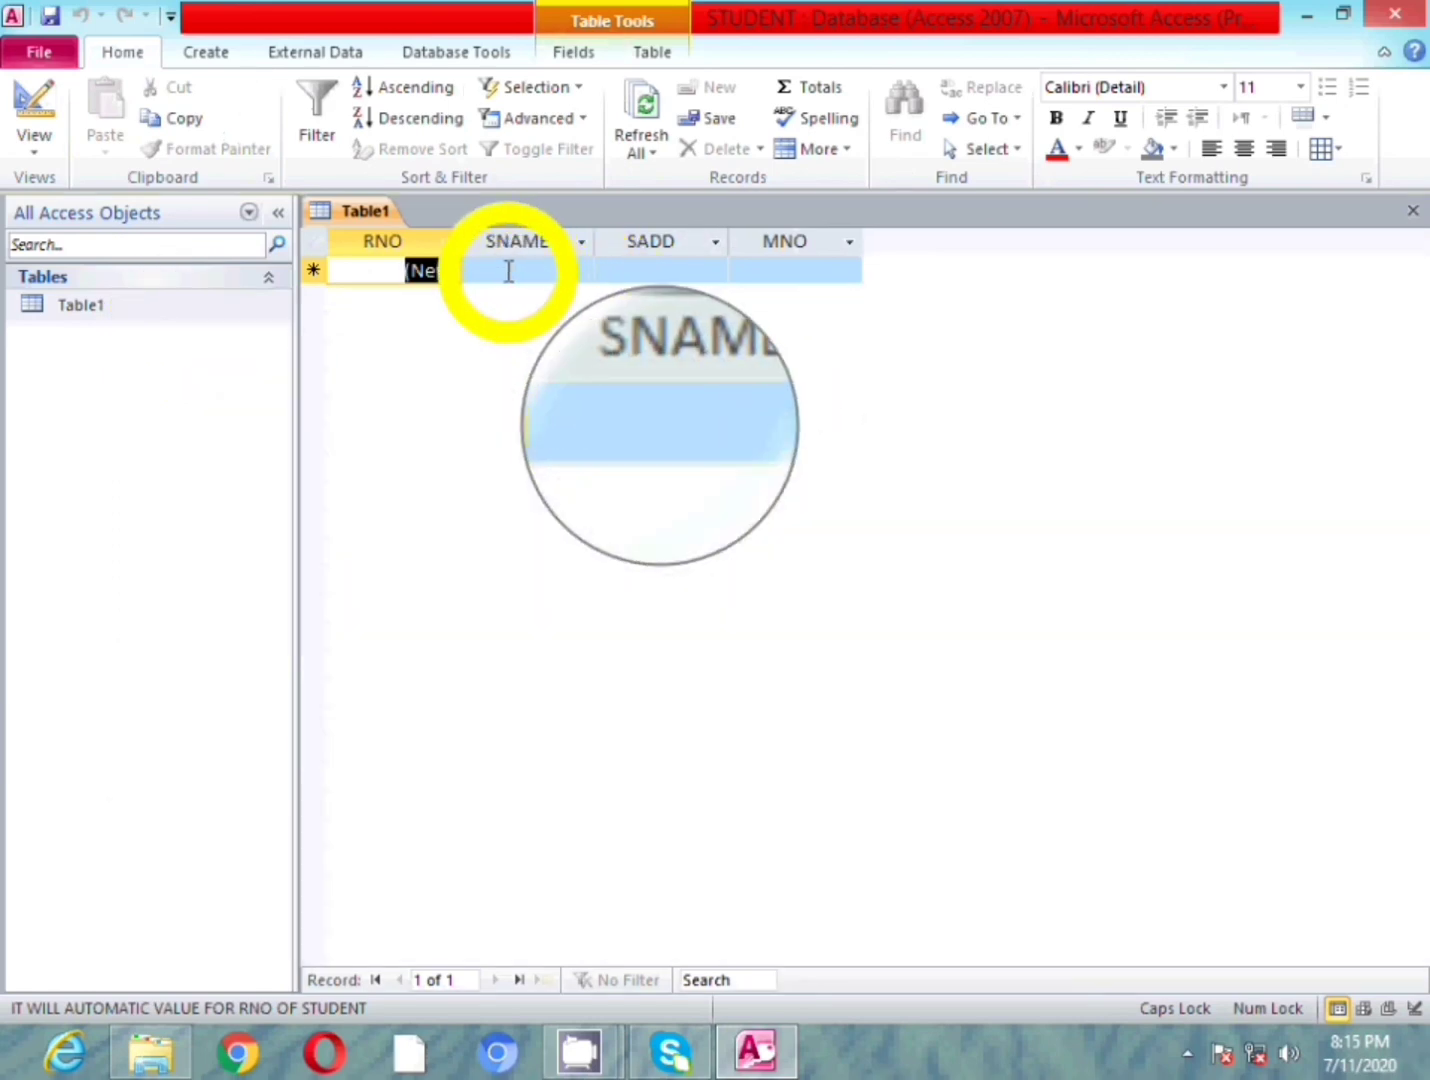
- Fill in the first record with the student's name in SNAME, address in SADD and mobile number in MNO
{"action": "left_click", "coordinate": [510, 270]}
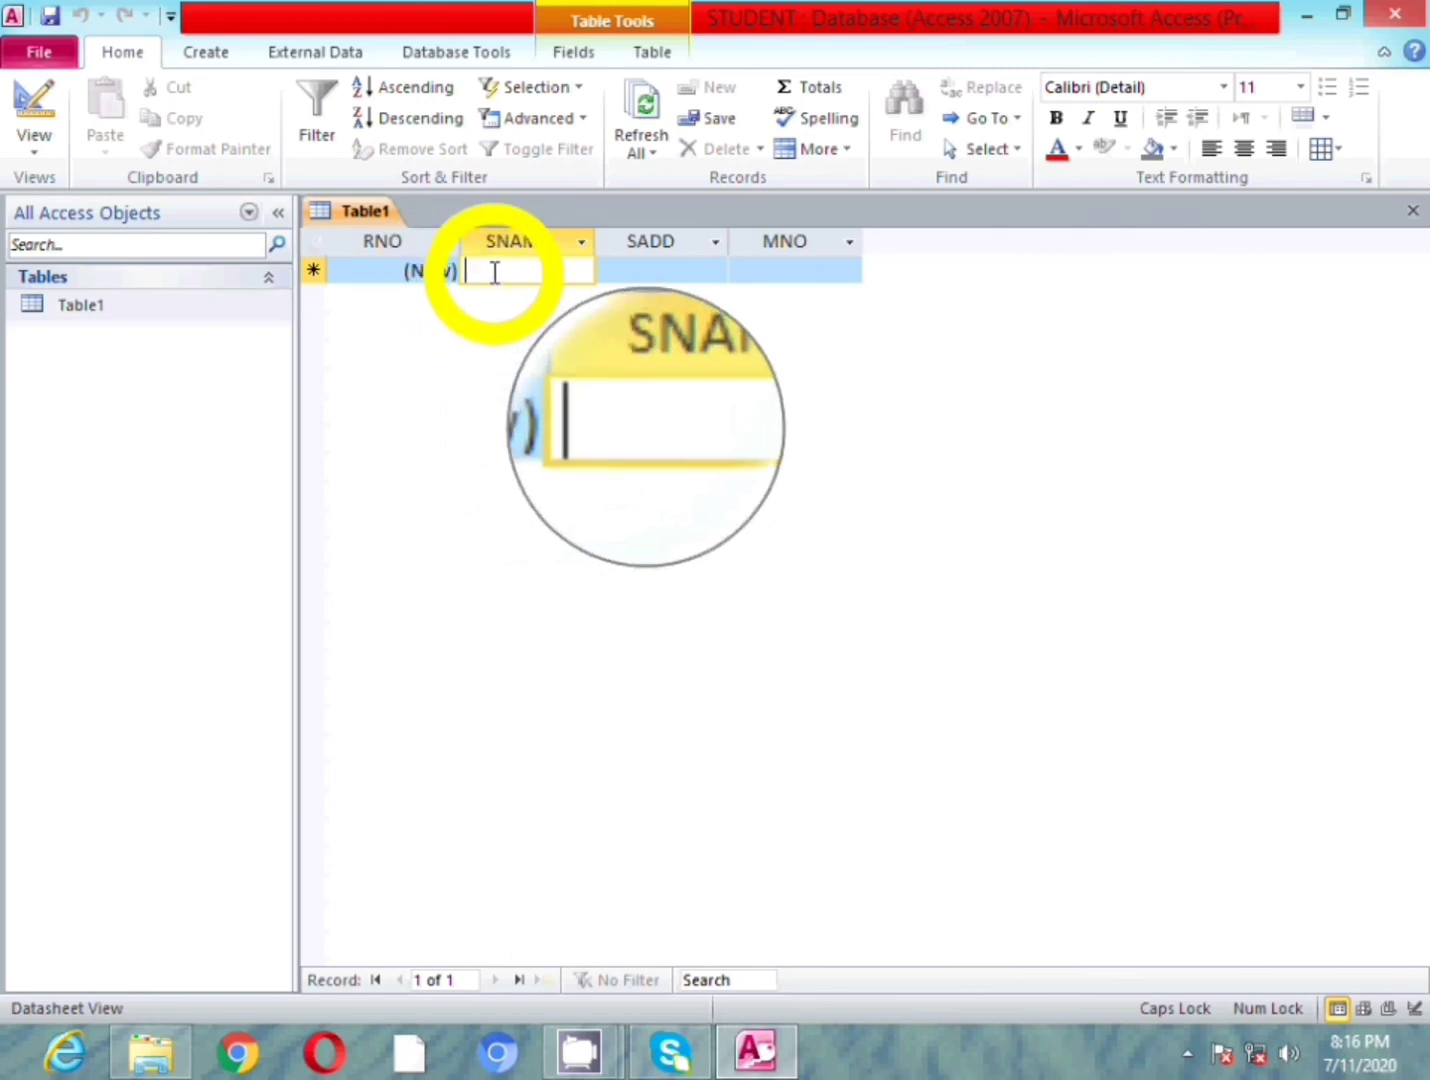
{"action": "type", "text": "A"}
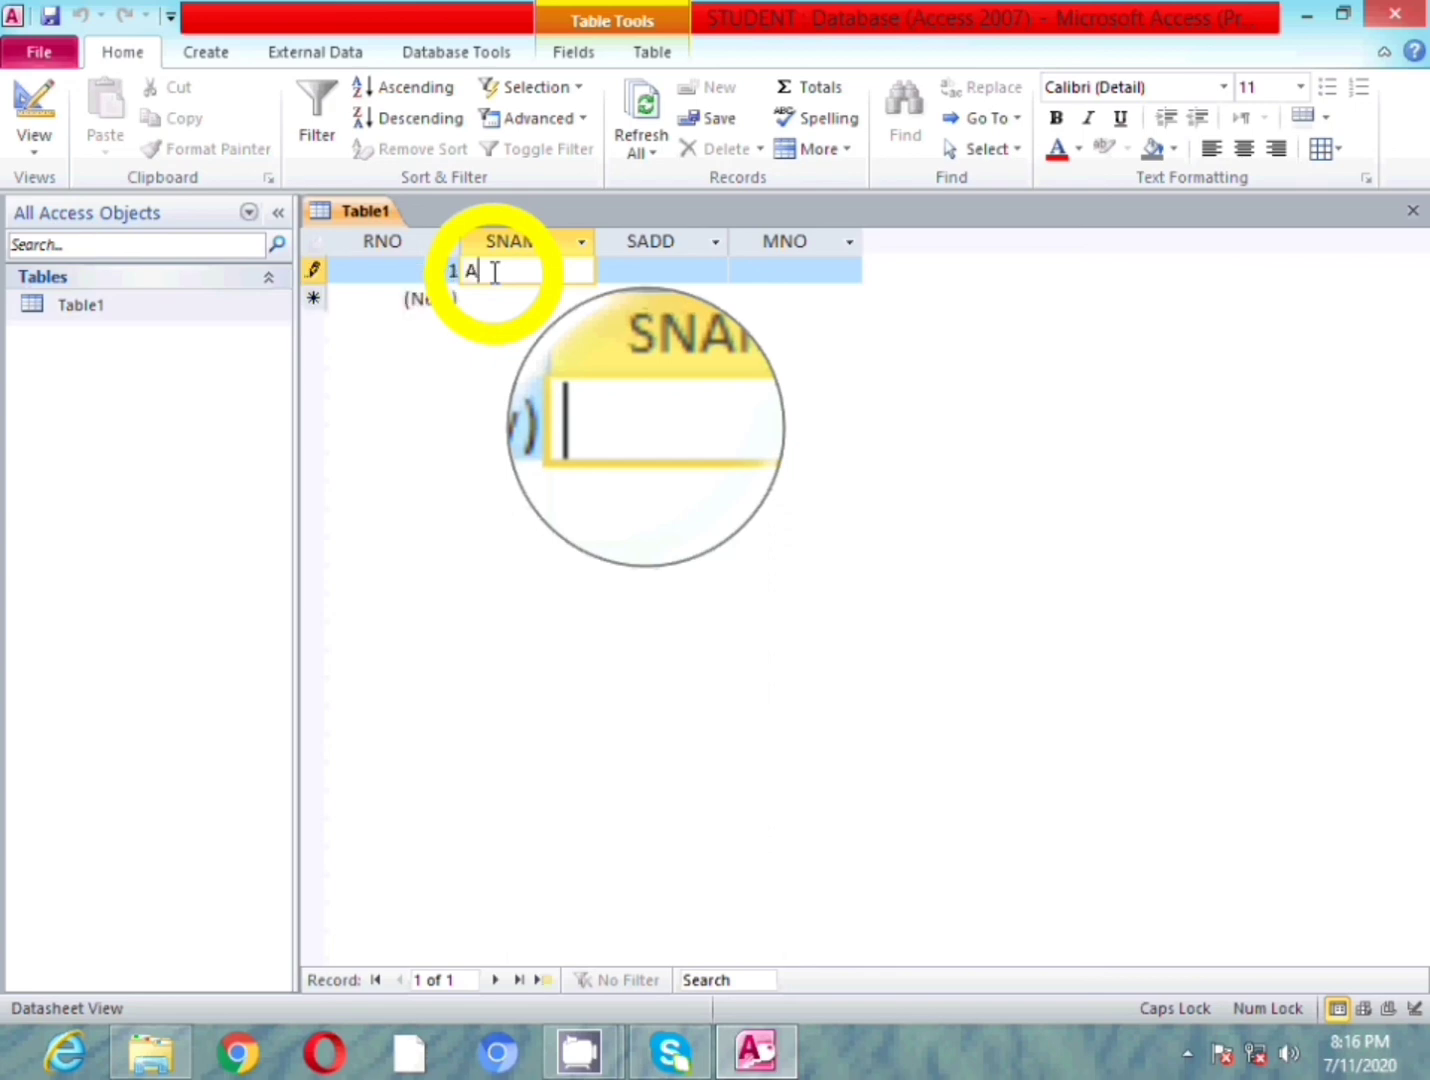
{"action": "type", "text": "MIT"}
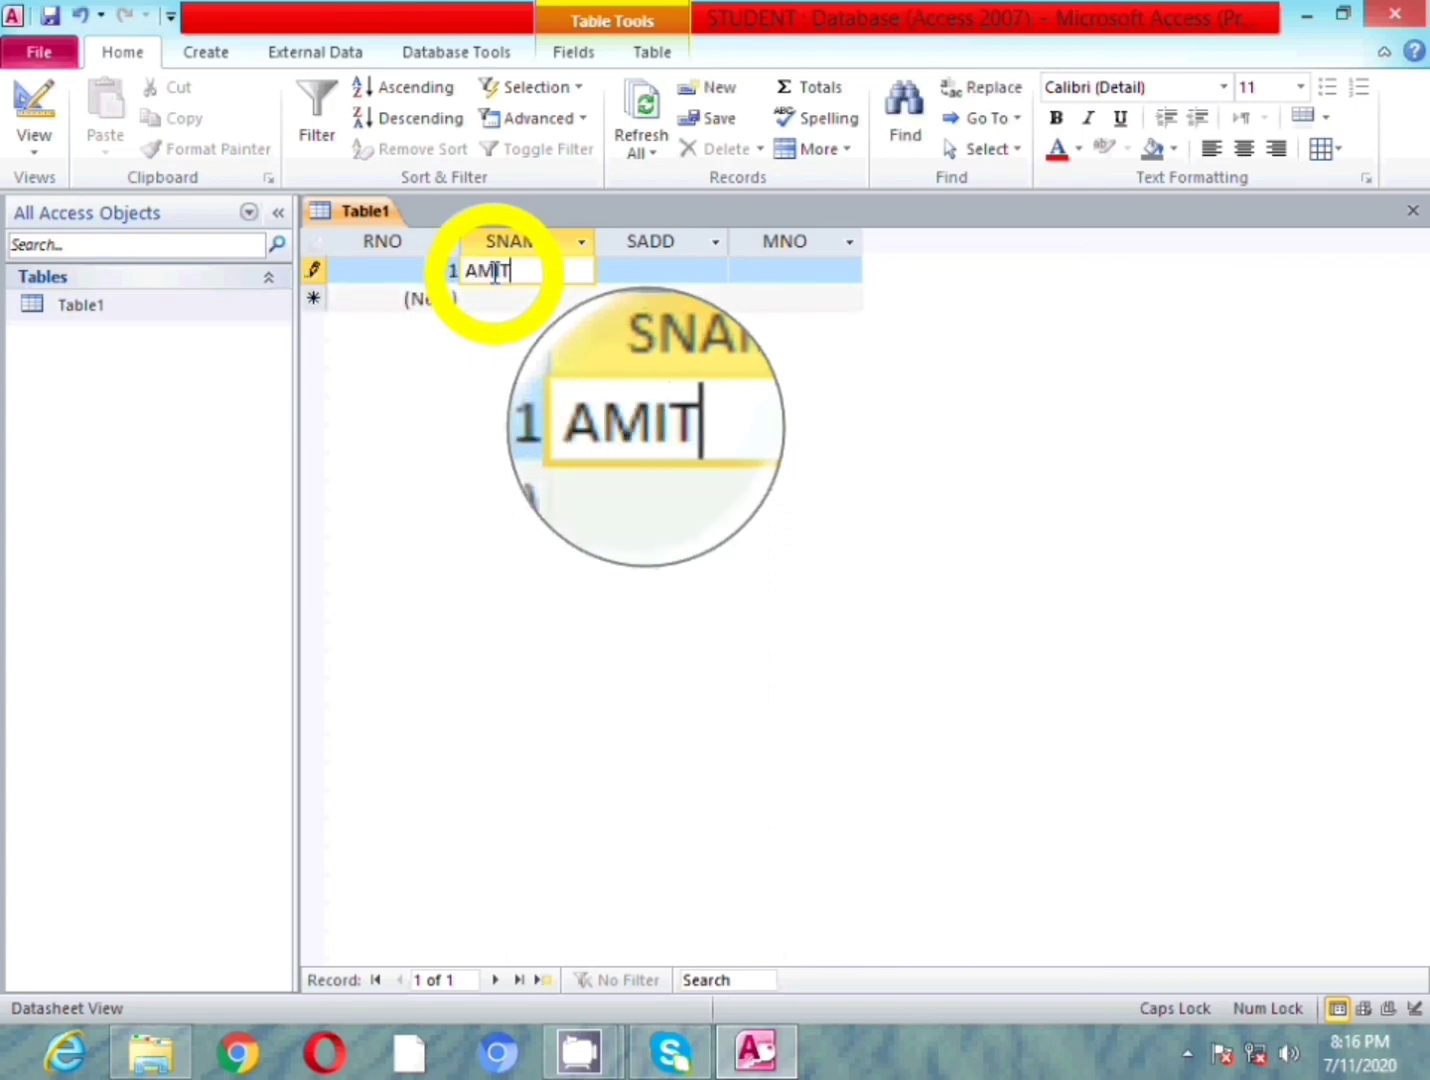
{"action": "key", "text": "Tab"}
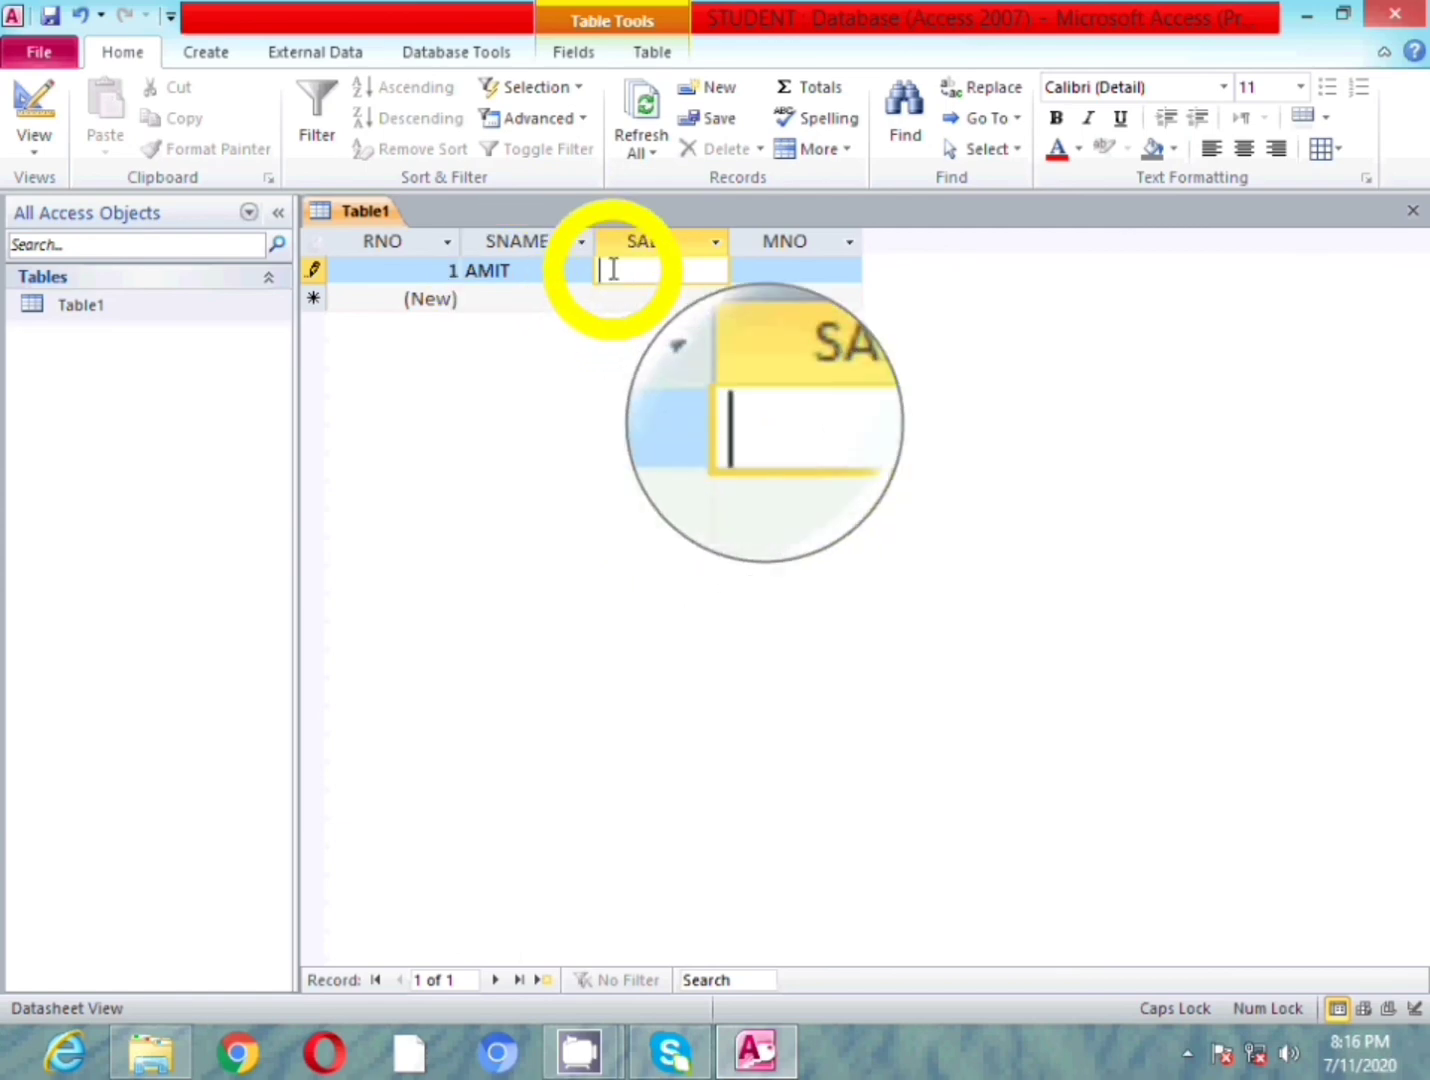
{"action": "type", "text": "DEO"}
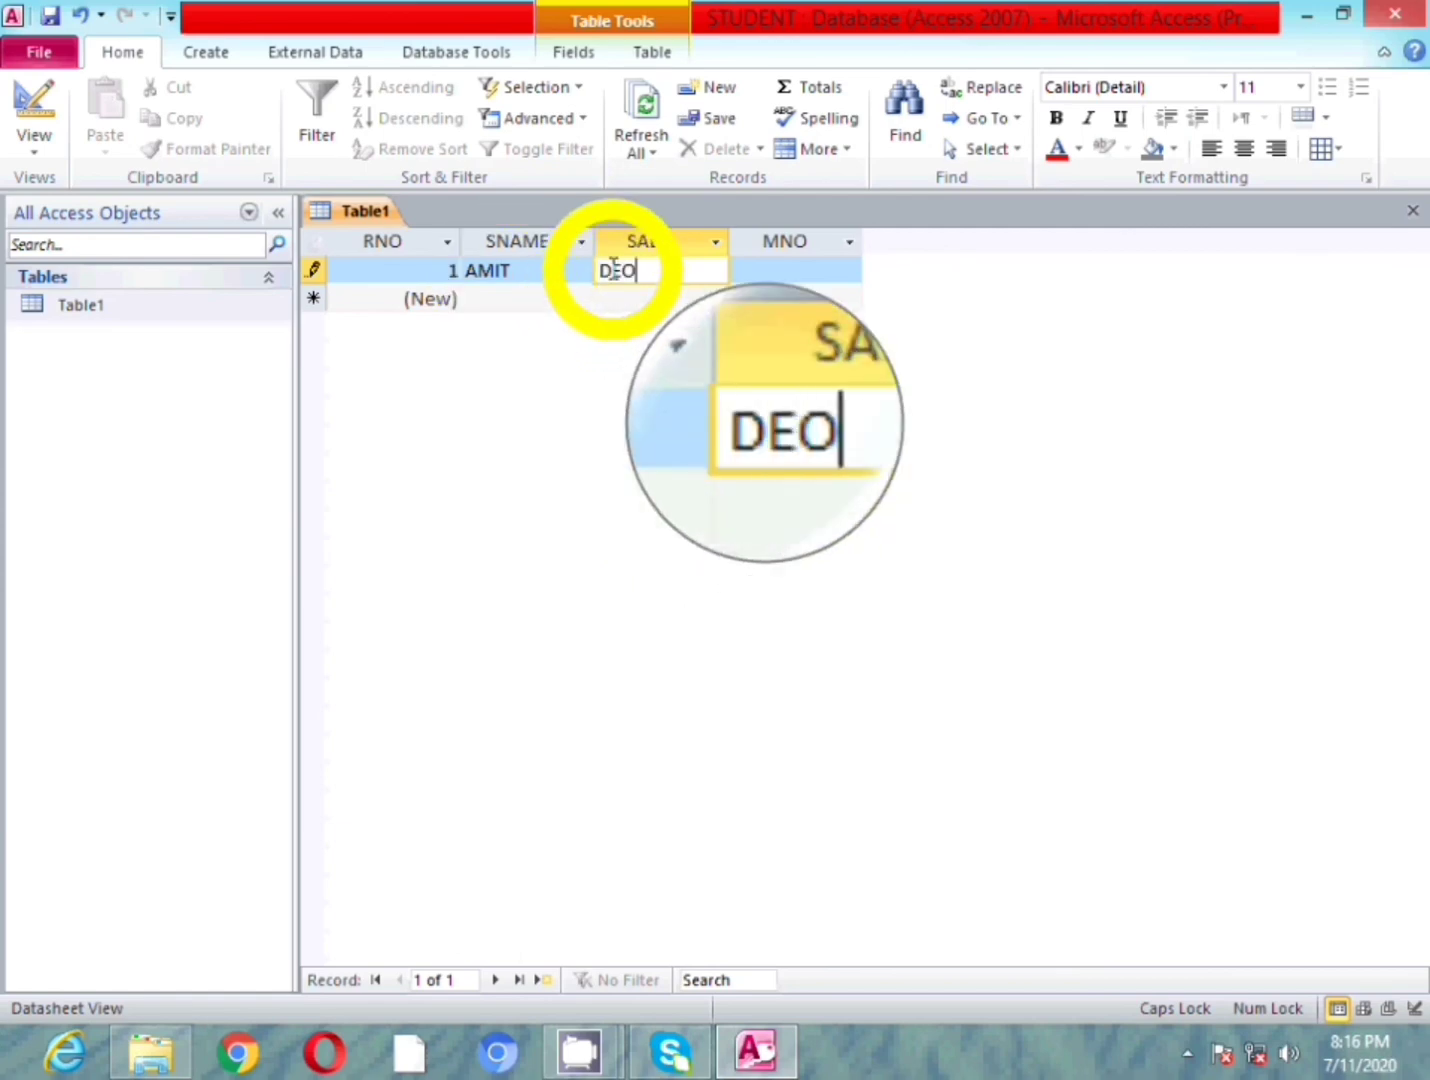
{"action": "type", "text": "RIA"}
{"action": "key", "text": "Tab"}
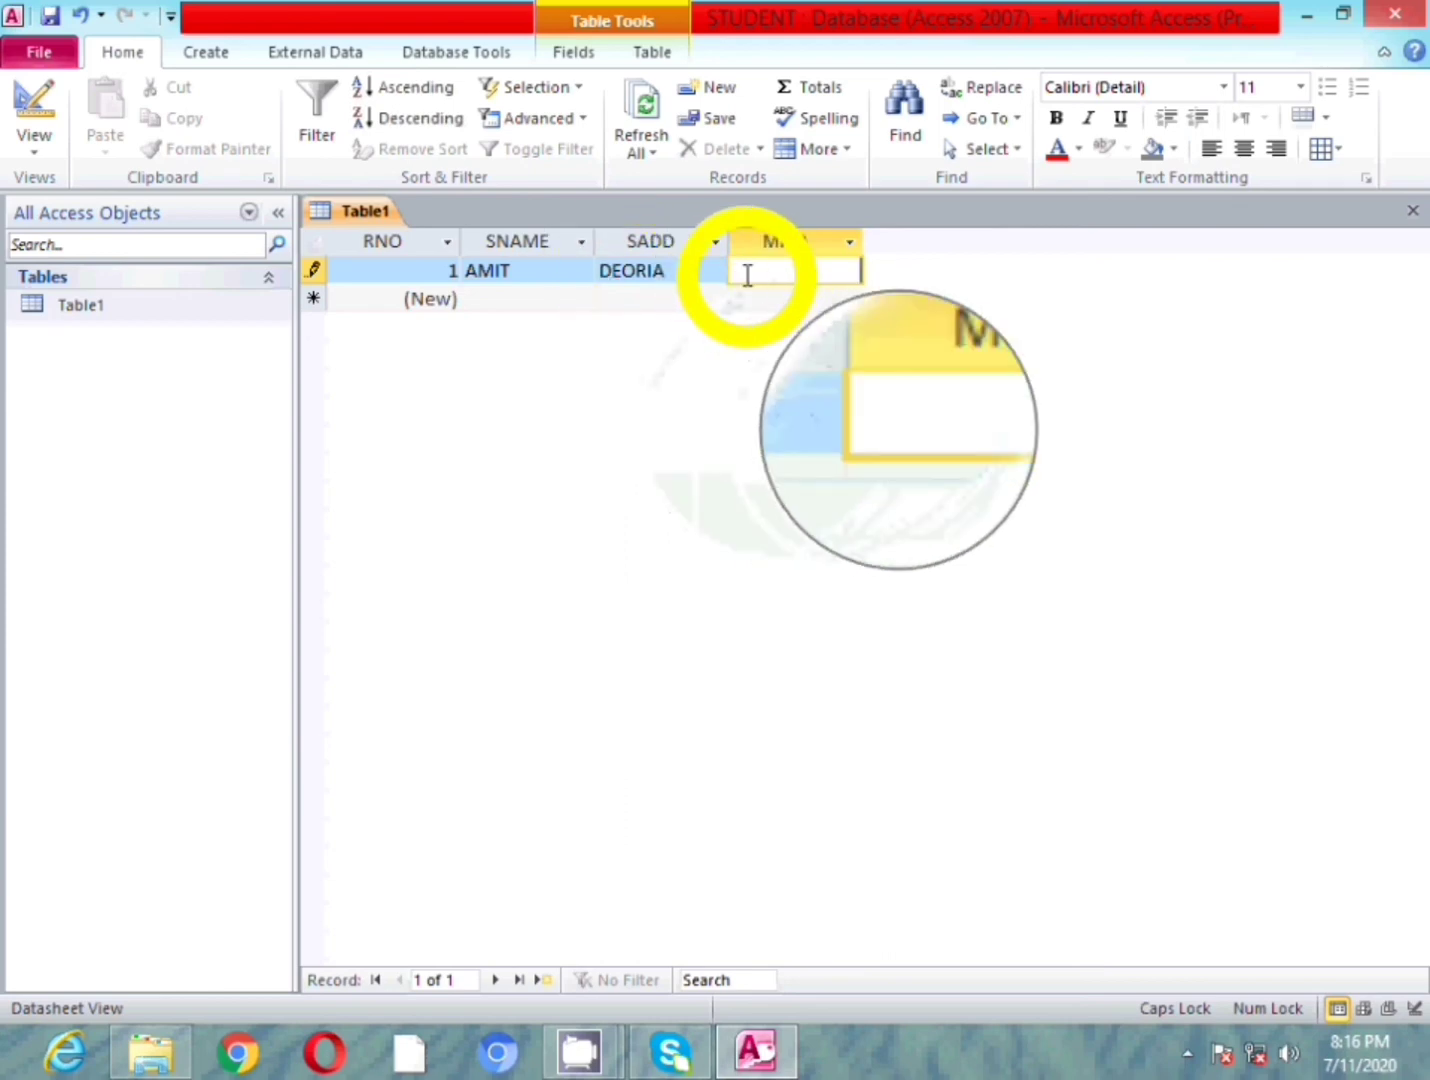
{"action": "type", "text": "78787878"}
{"action": "key", "text": "Return"}
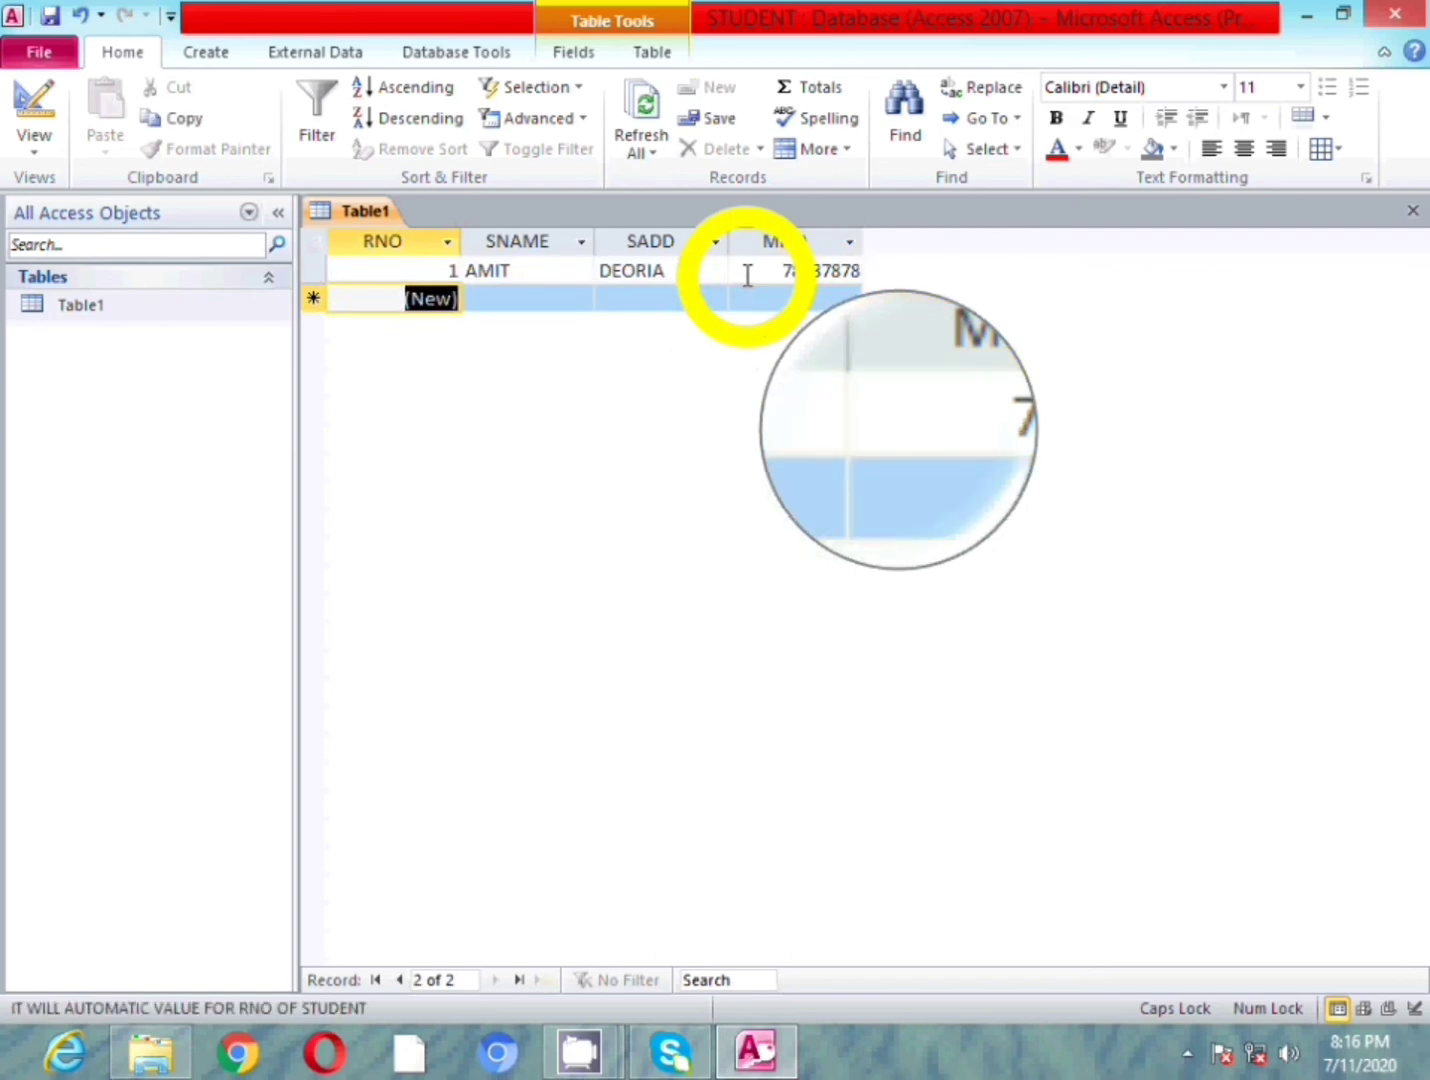
- Fill in the second record with another student's name, address and mobile number, keeping RNO automatic
{"action": "key", "text": "Return"}
{"action": "type", "text": "SUMIT"}
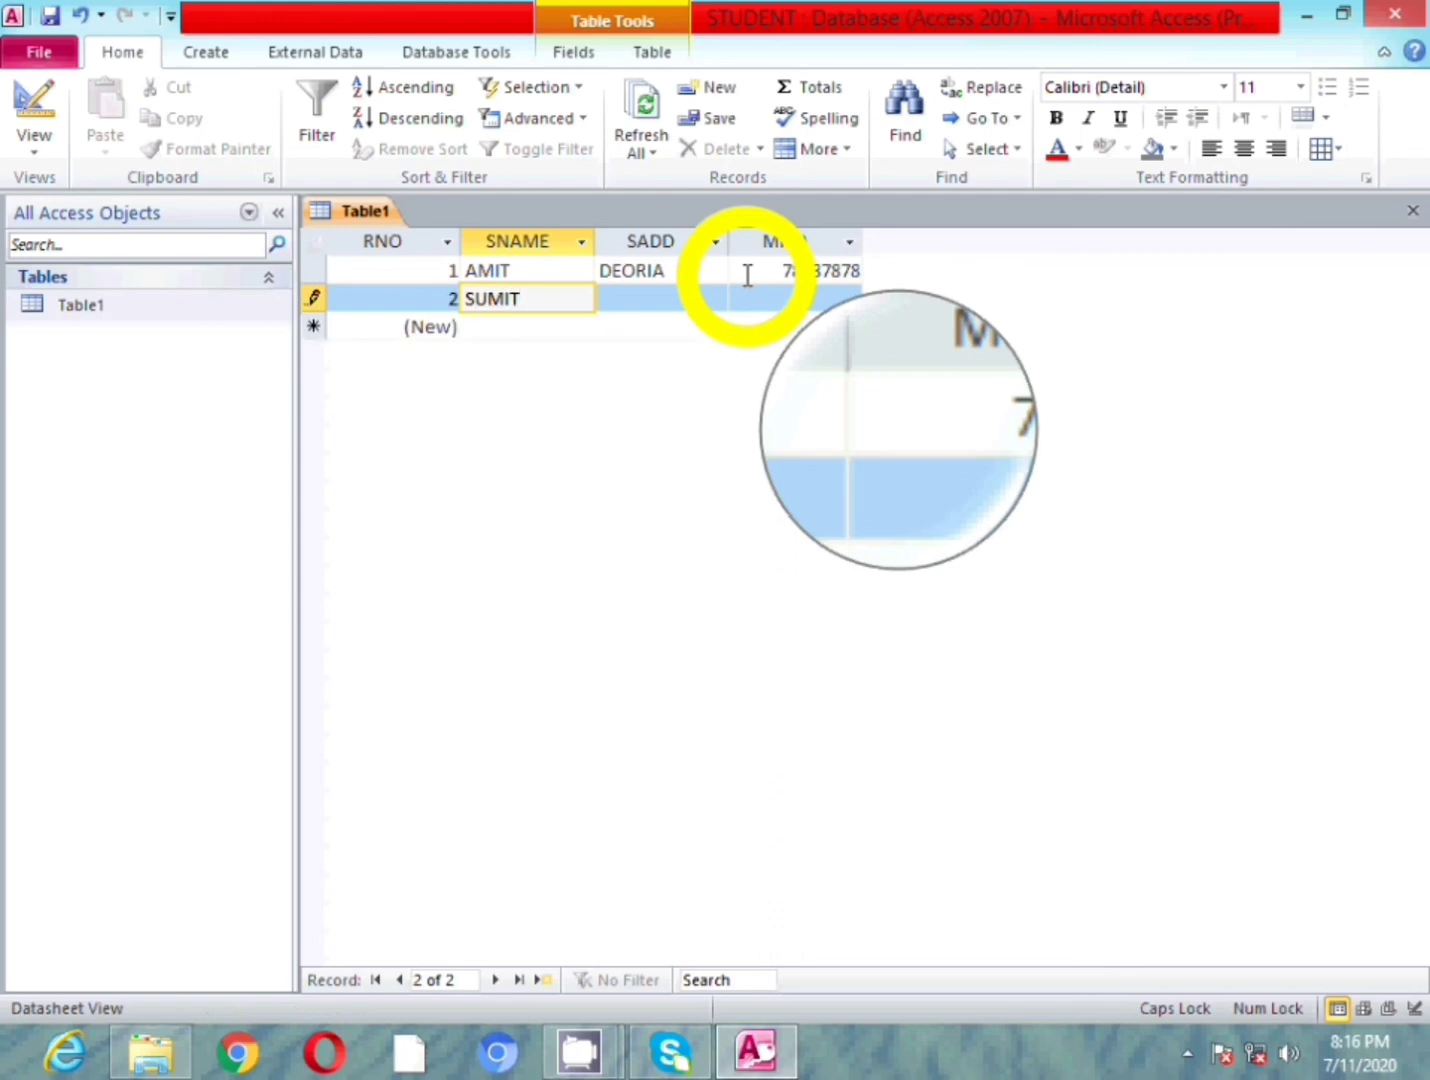
{"action": "key", "text": "Return"}
{"action": "type", "text": "LU"}
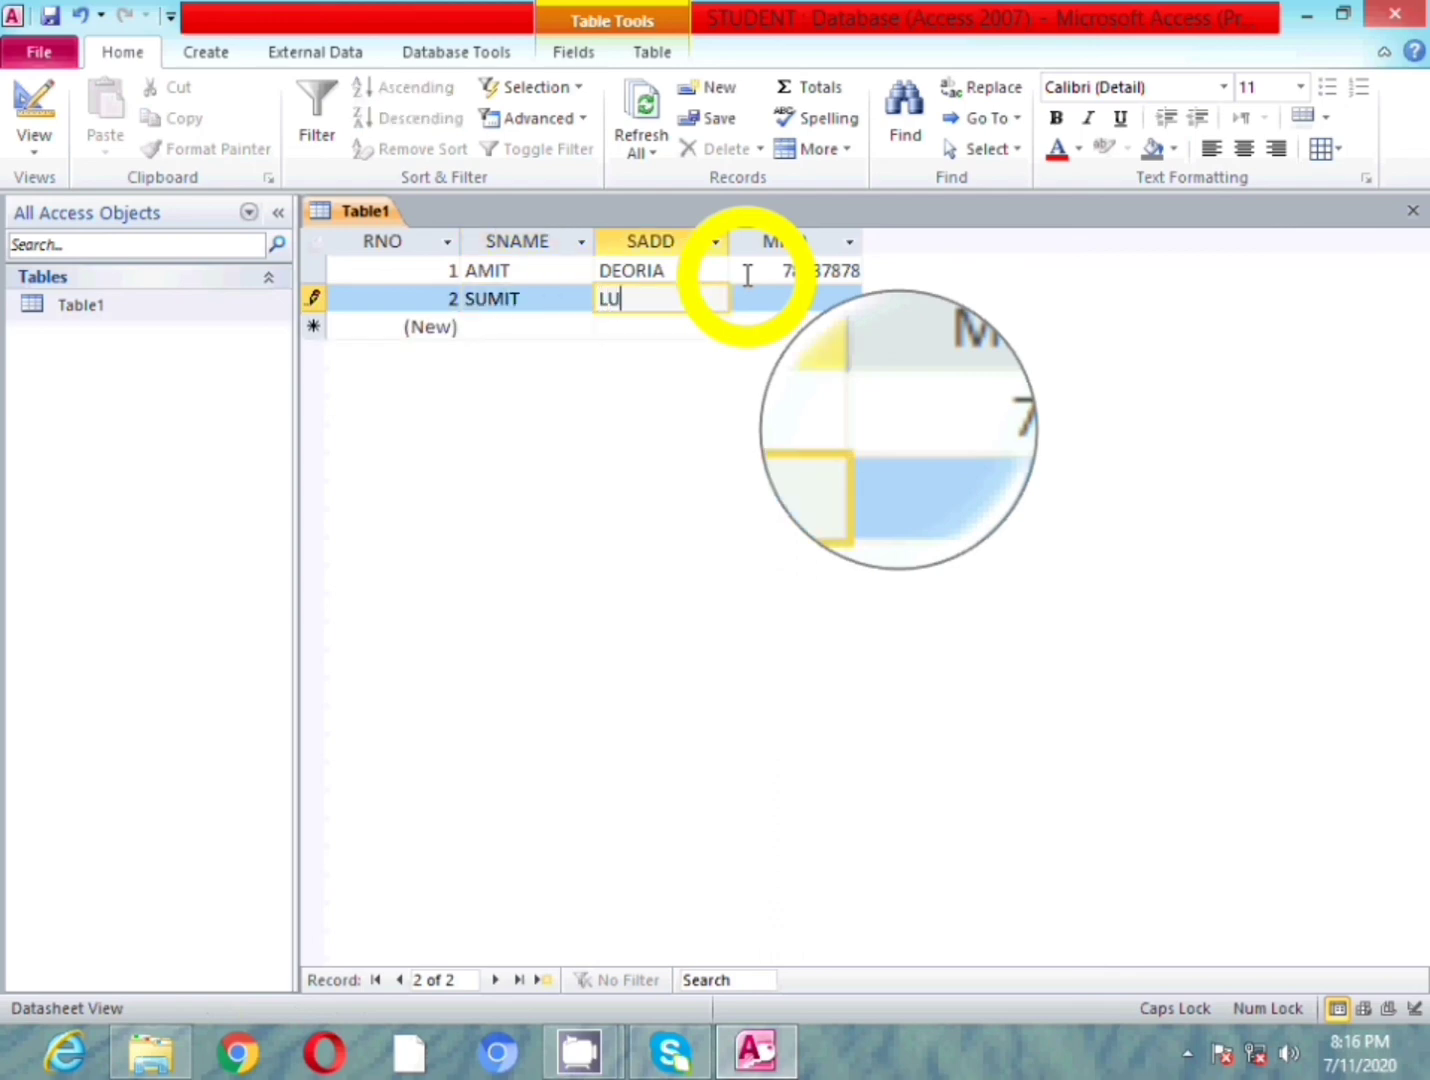
{"action": "type", "text": "CKNOW"}
{"action": "key", "text": "Return"}
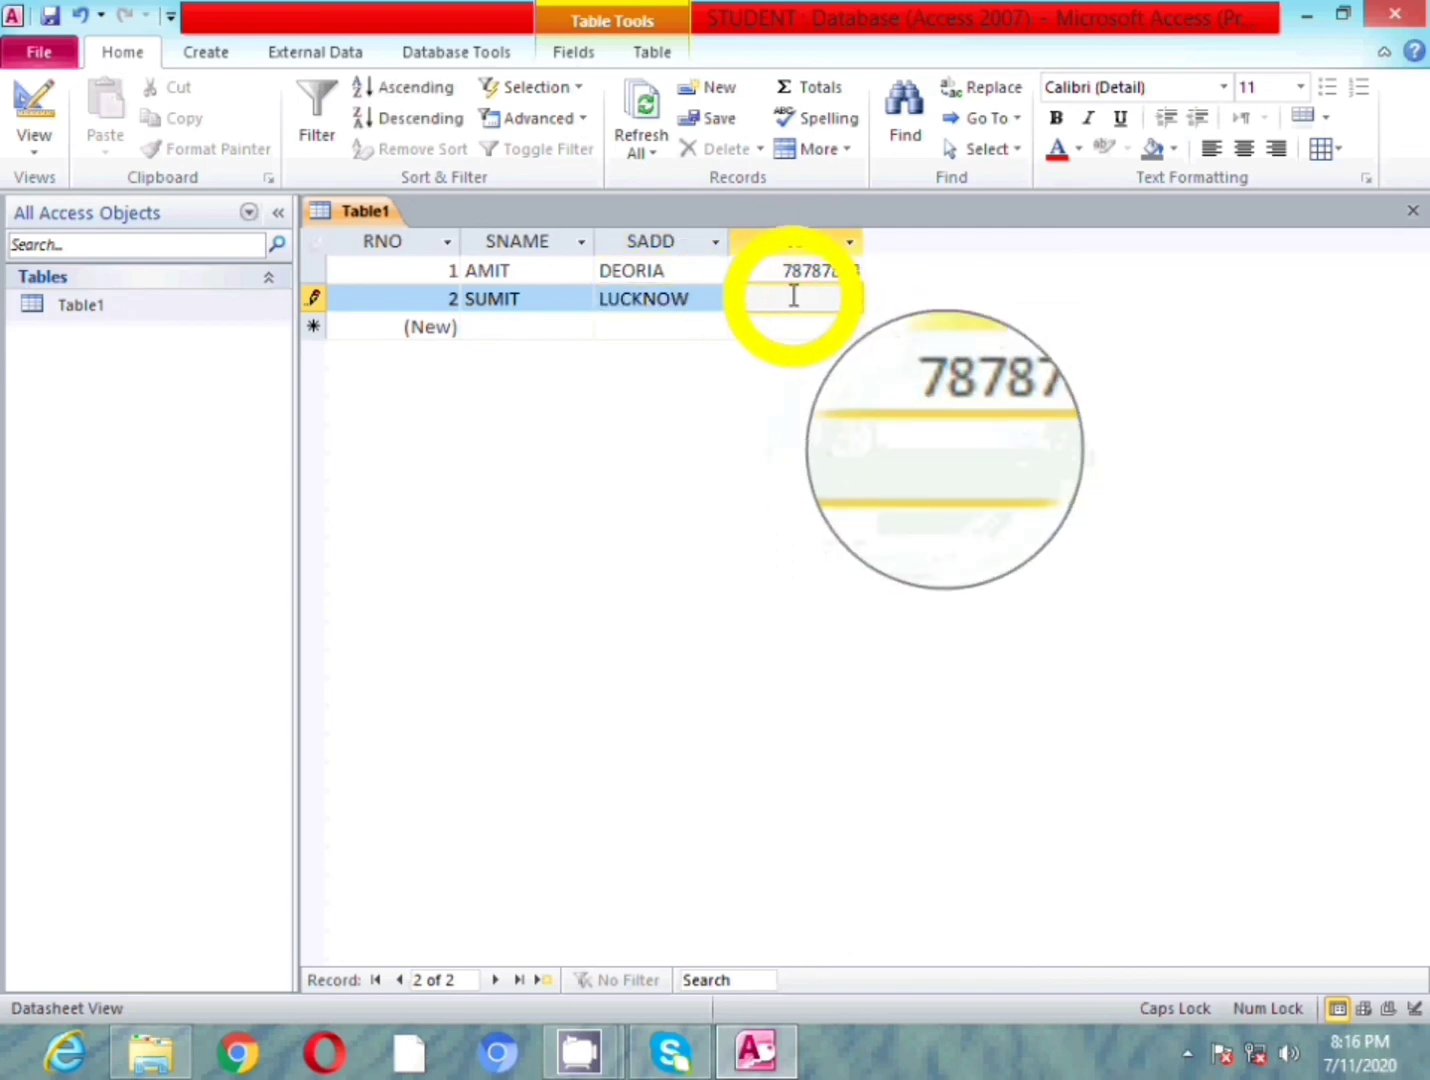
{"action": "type", "text": "986598"}
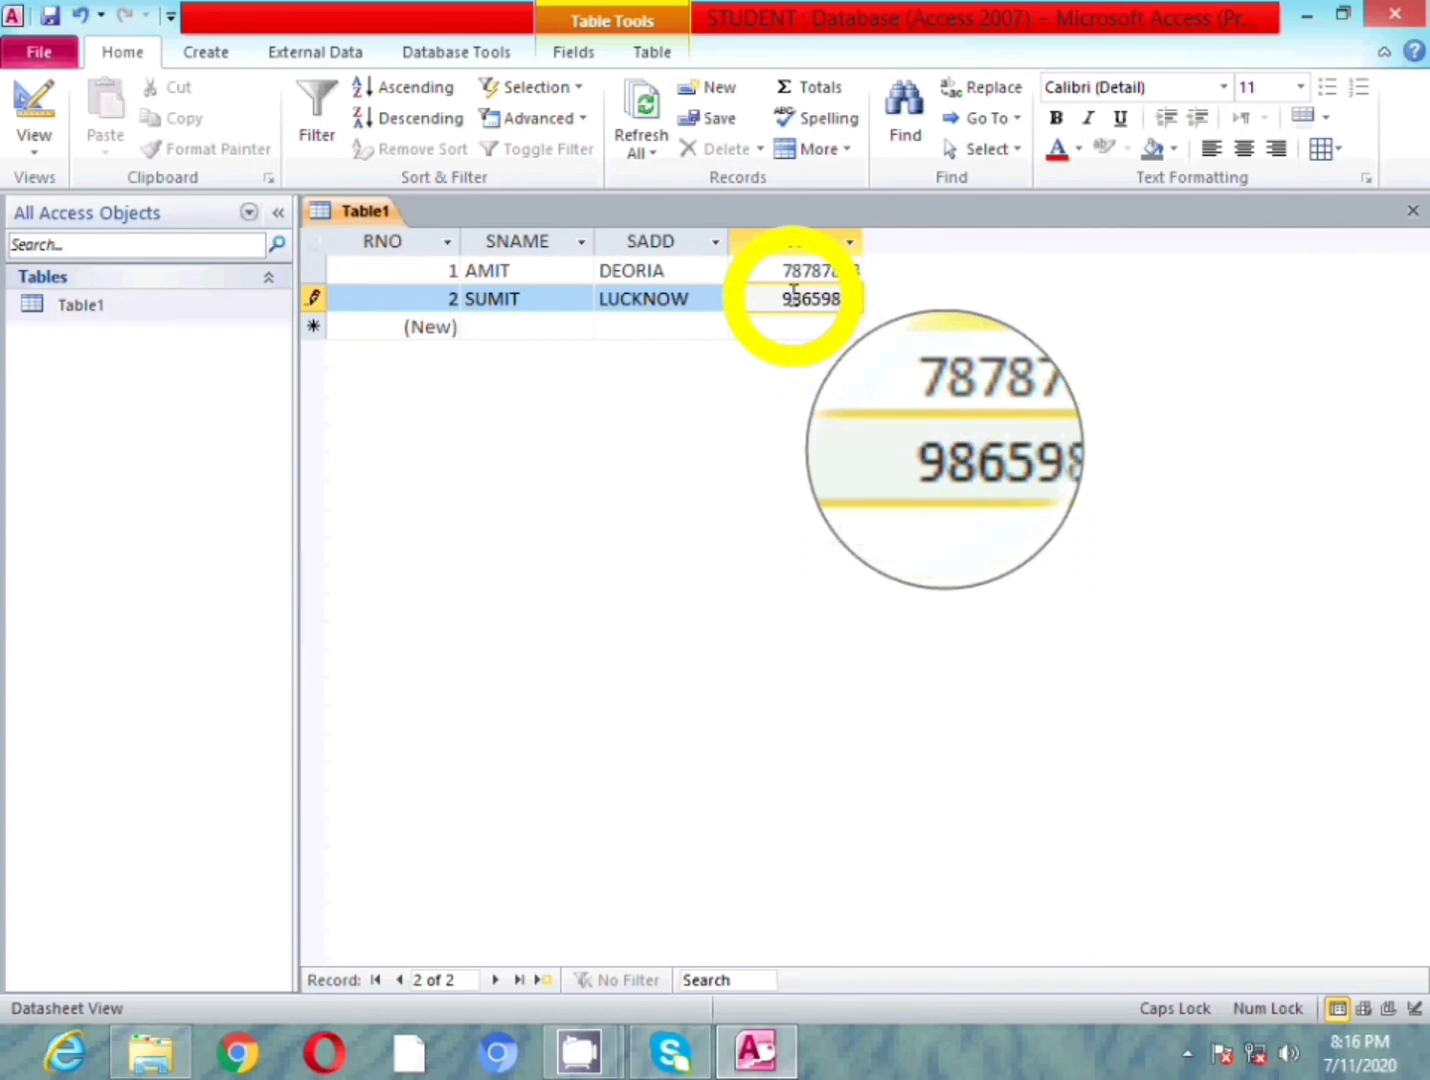
{"action": "key", "text": "Return"}
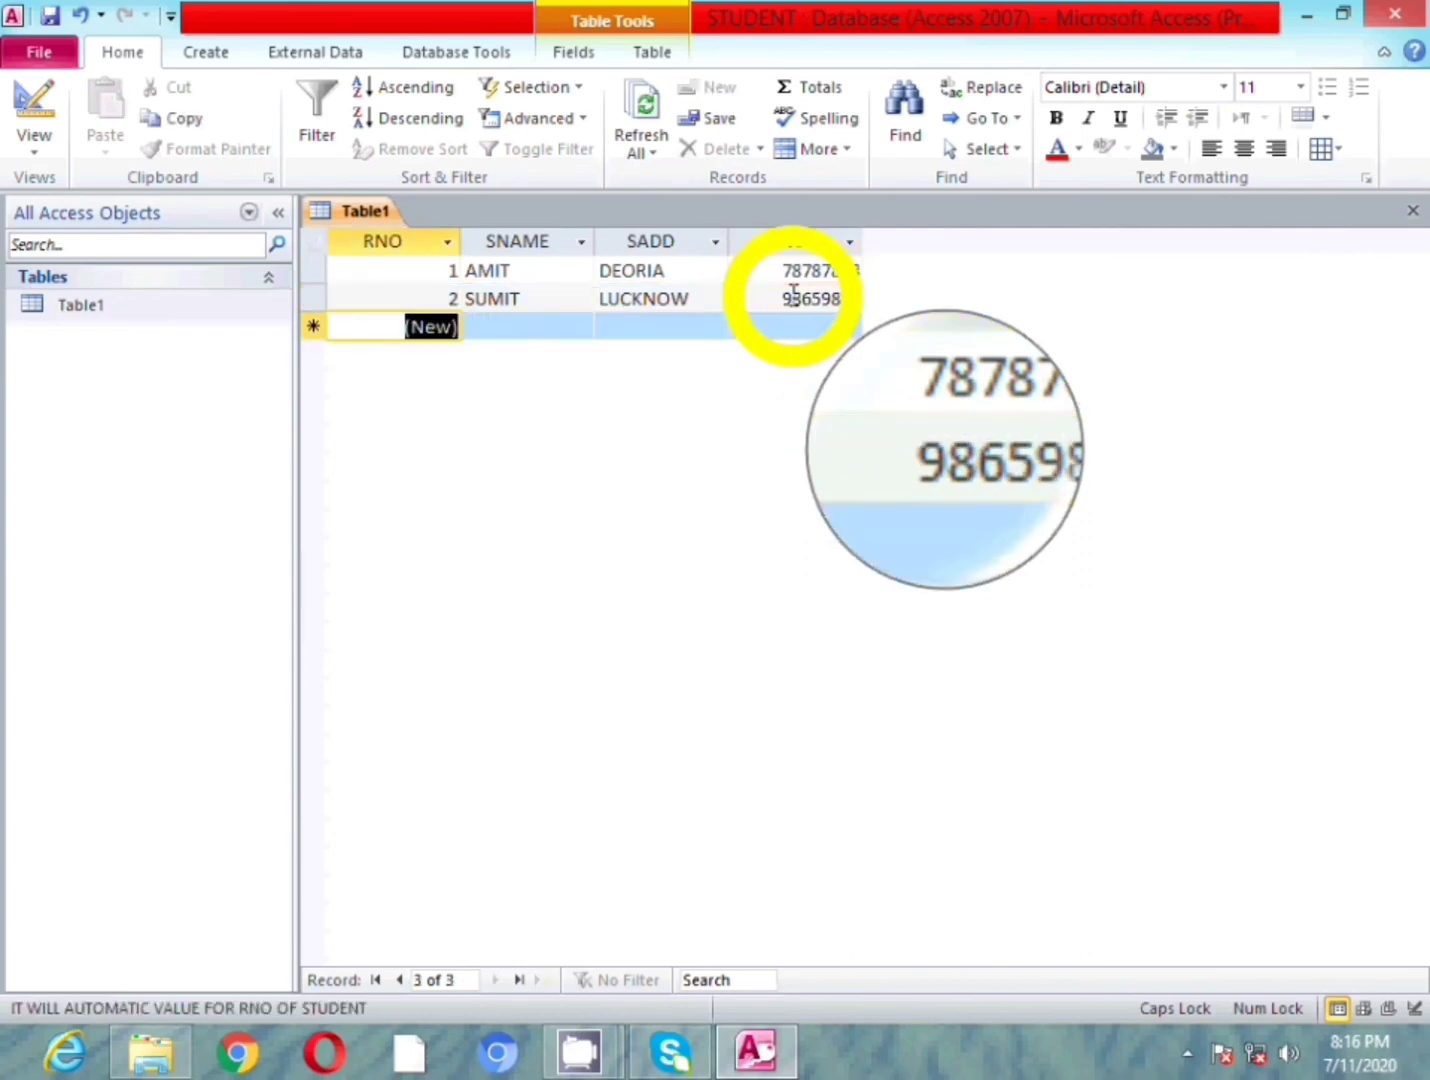
- Fill in the third record with a student's name, address and mobile number, and save the table
{"action": "key", "text": "Return"}
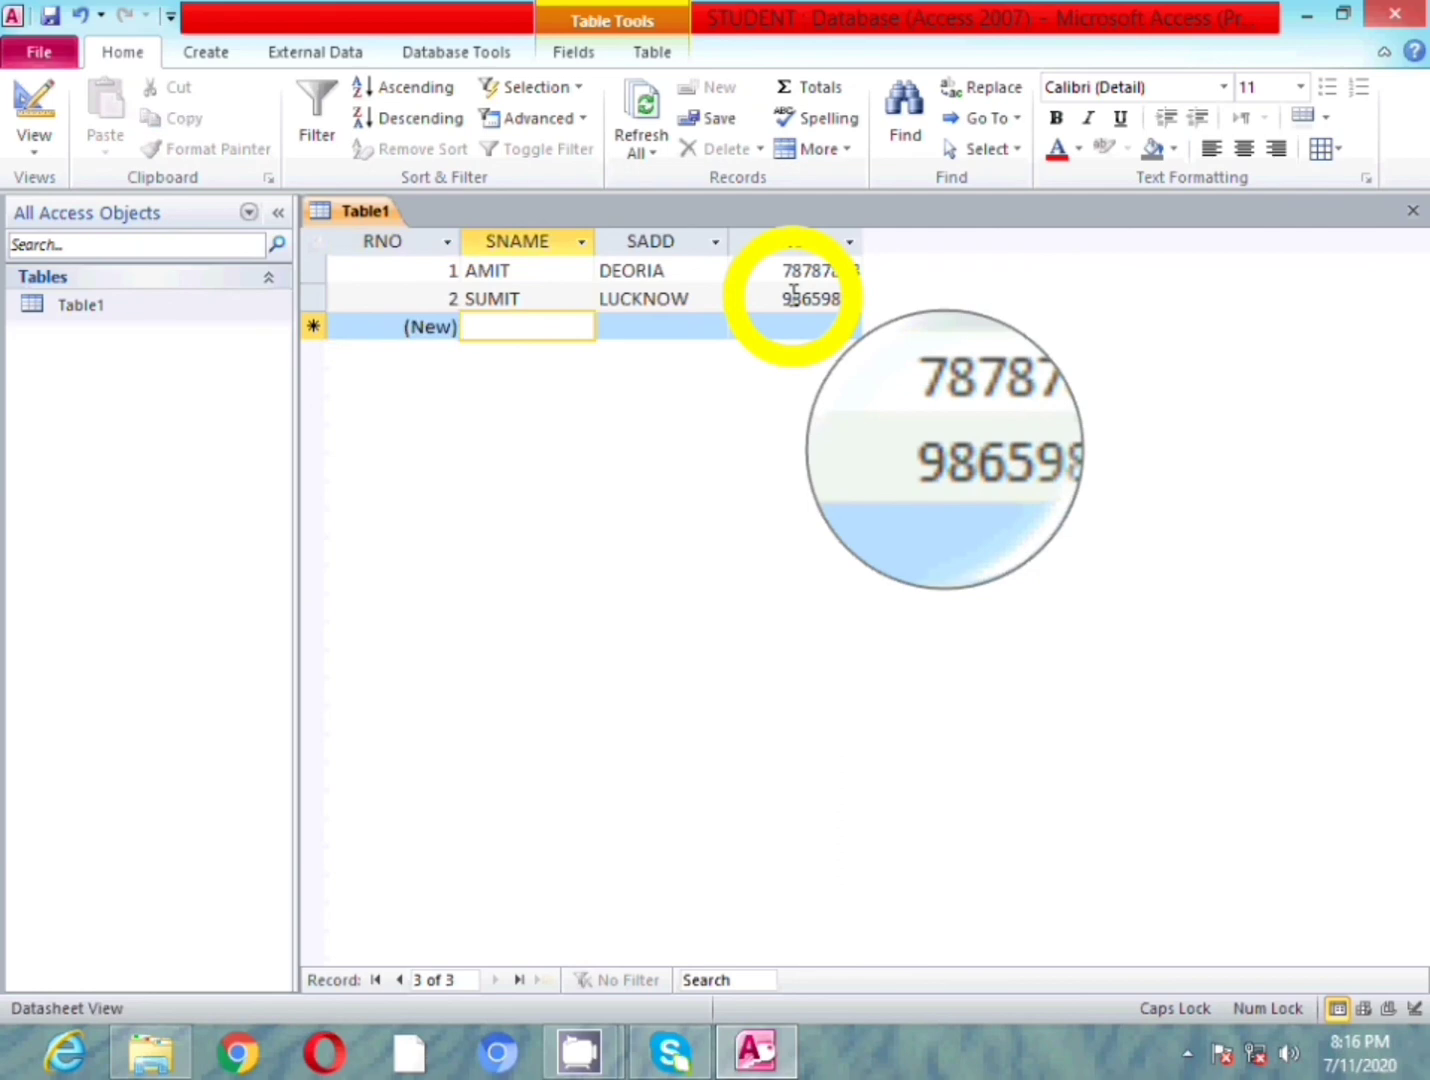
{"action": "type", "text": "M"}
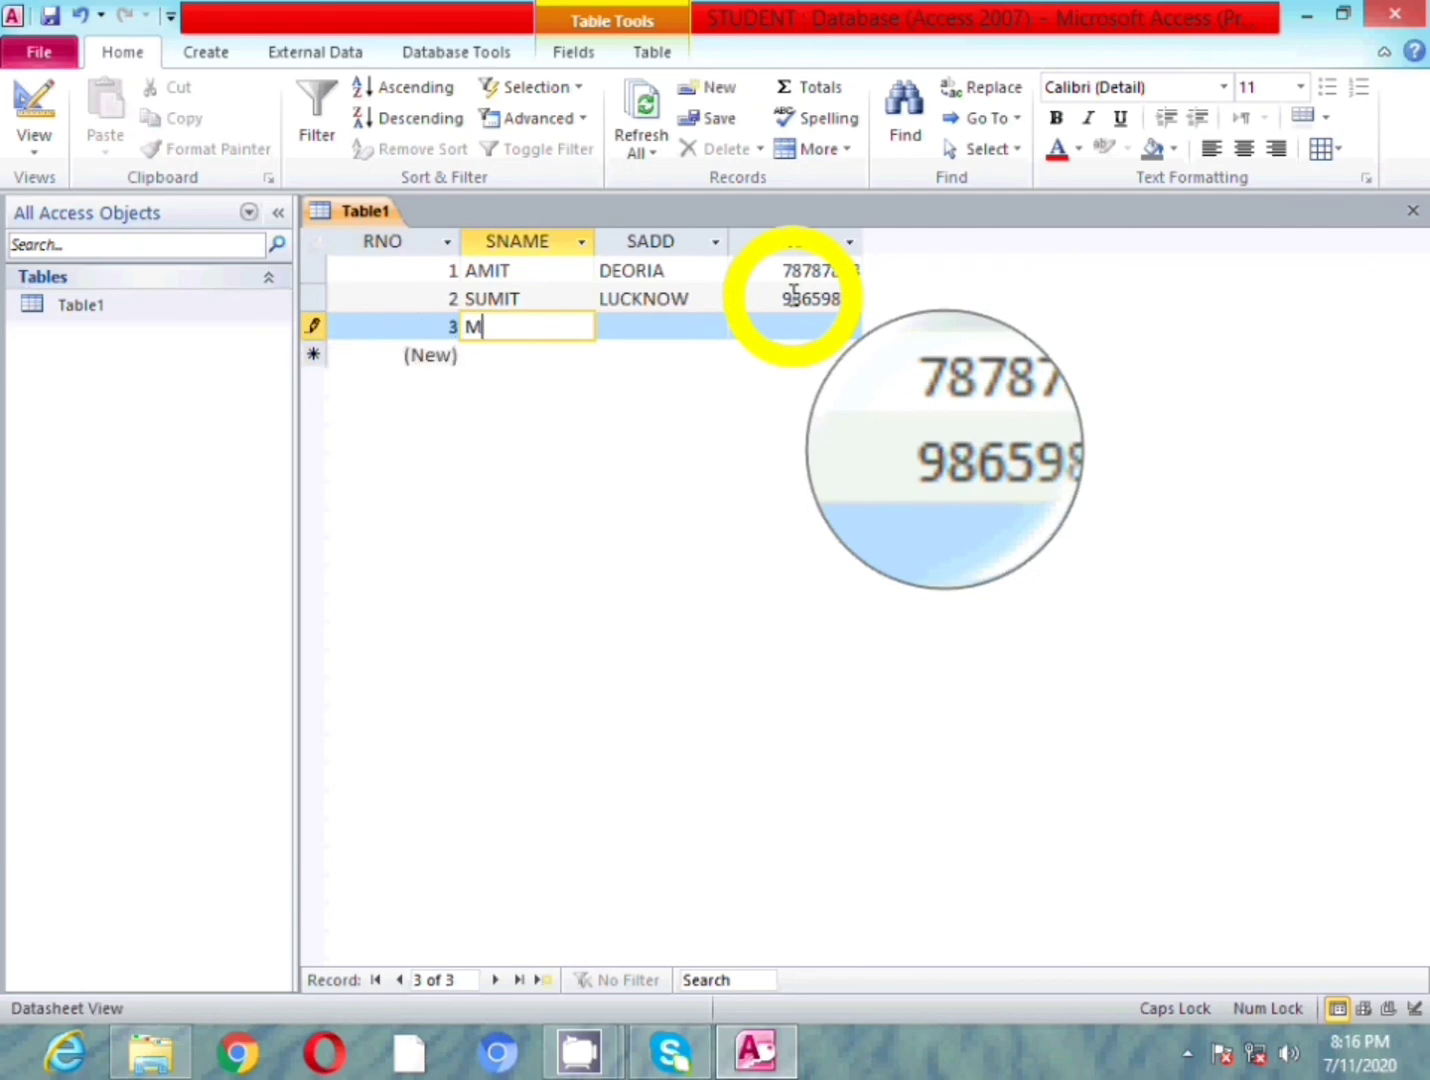
{"action": "type", "text": "AYANK"}
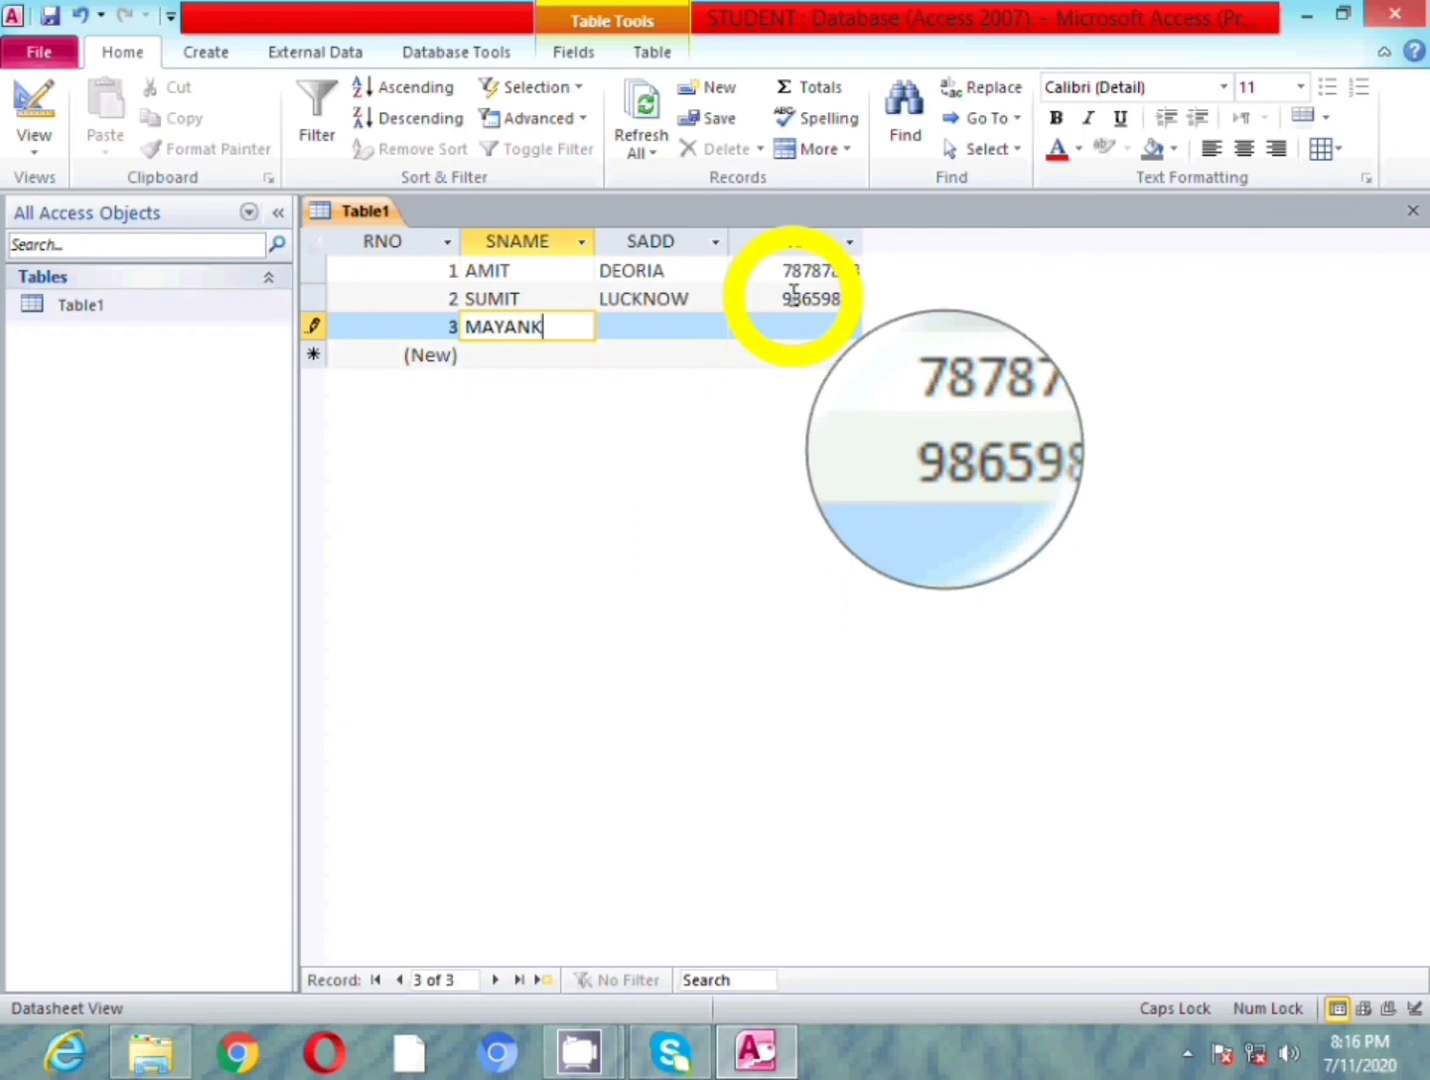
{"action": "key", "text": "Return"}
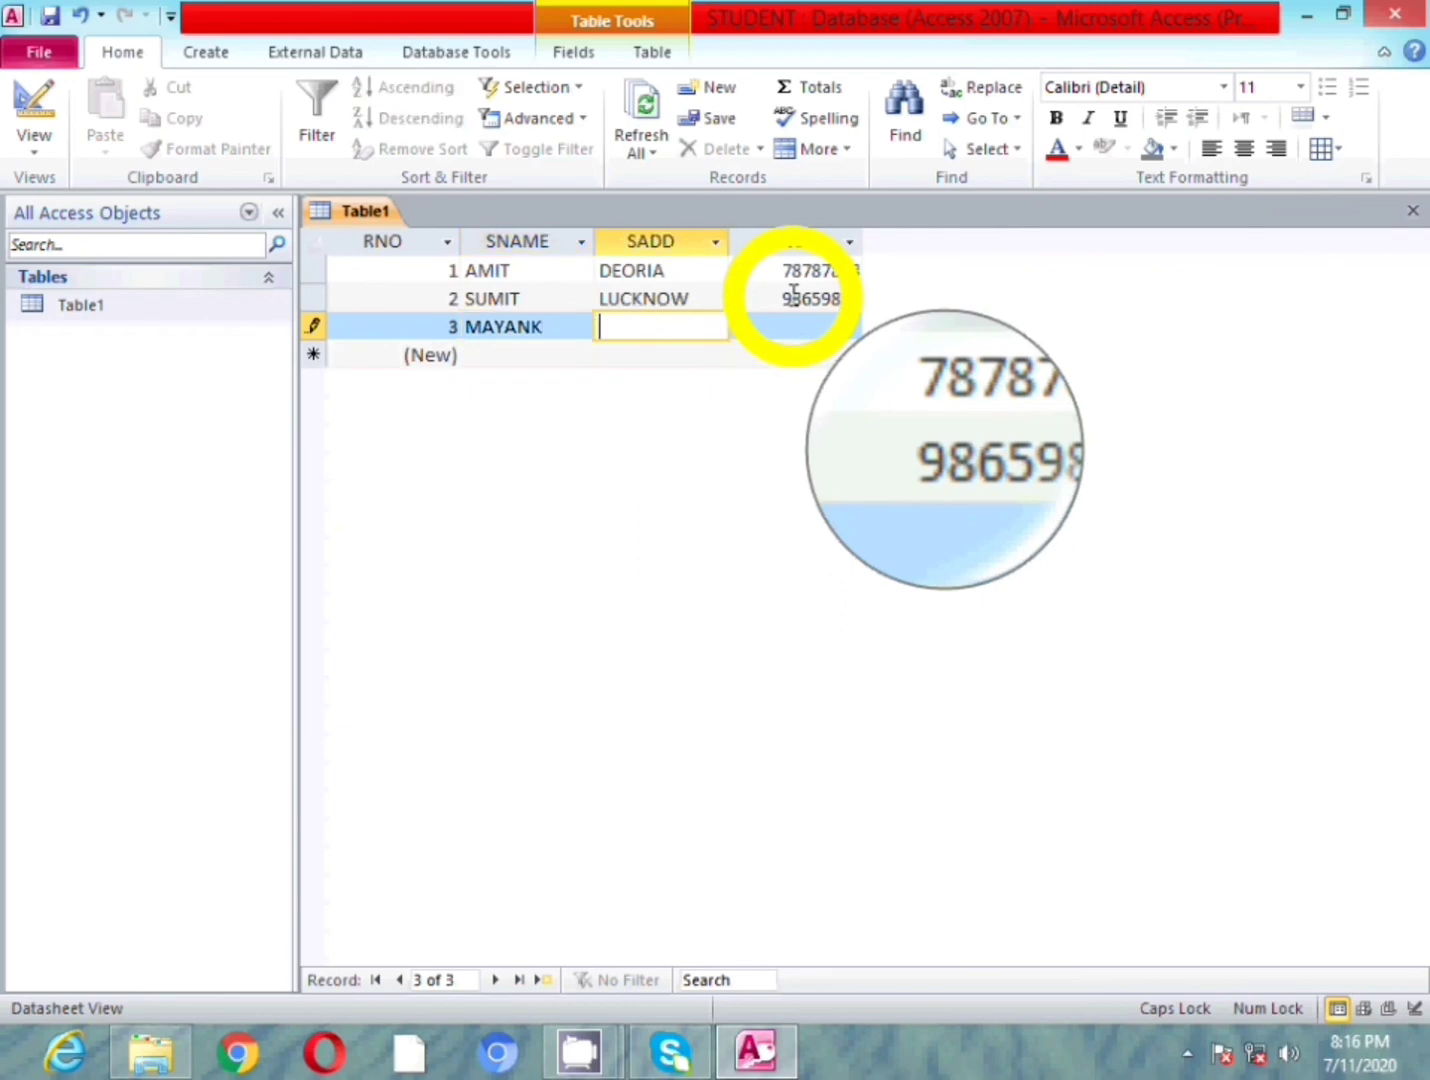
{"action": "type", "text": "DEORIA"}
{"action": "key", "text": "Return"}
{"action": "type", "text": "7"}
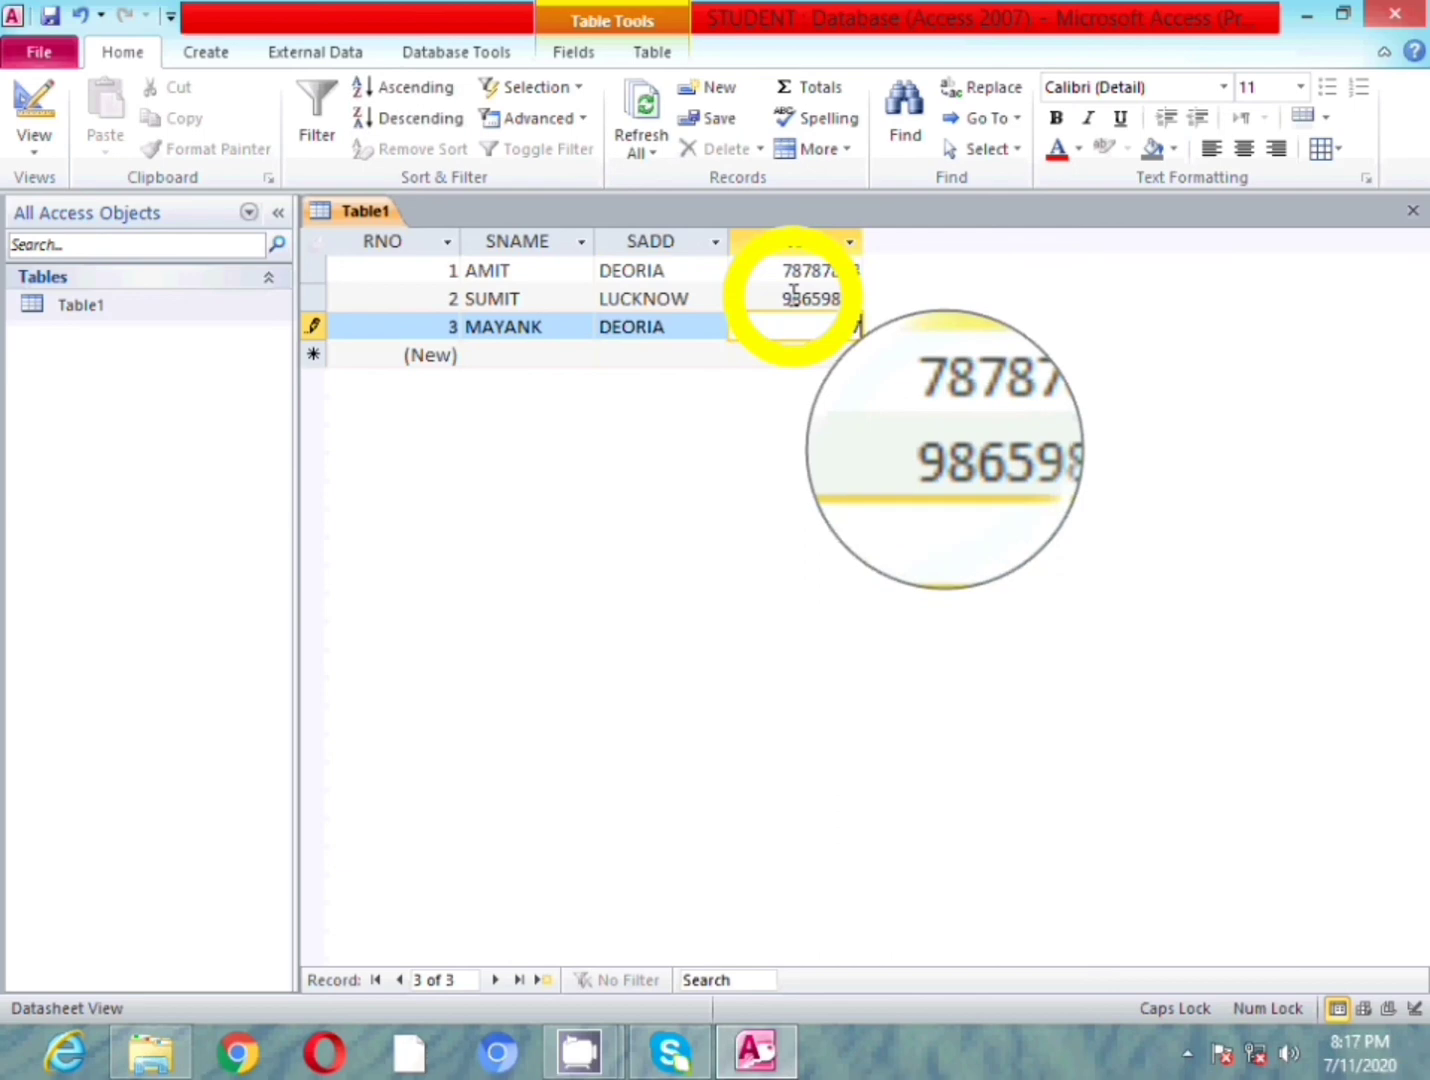
{"action": "type", "text": "78547"}
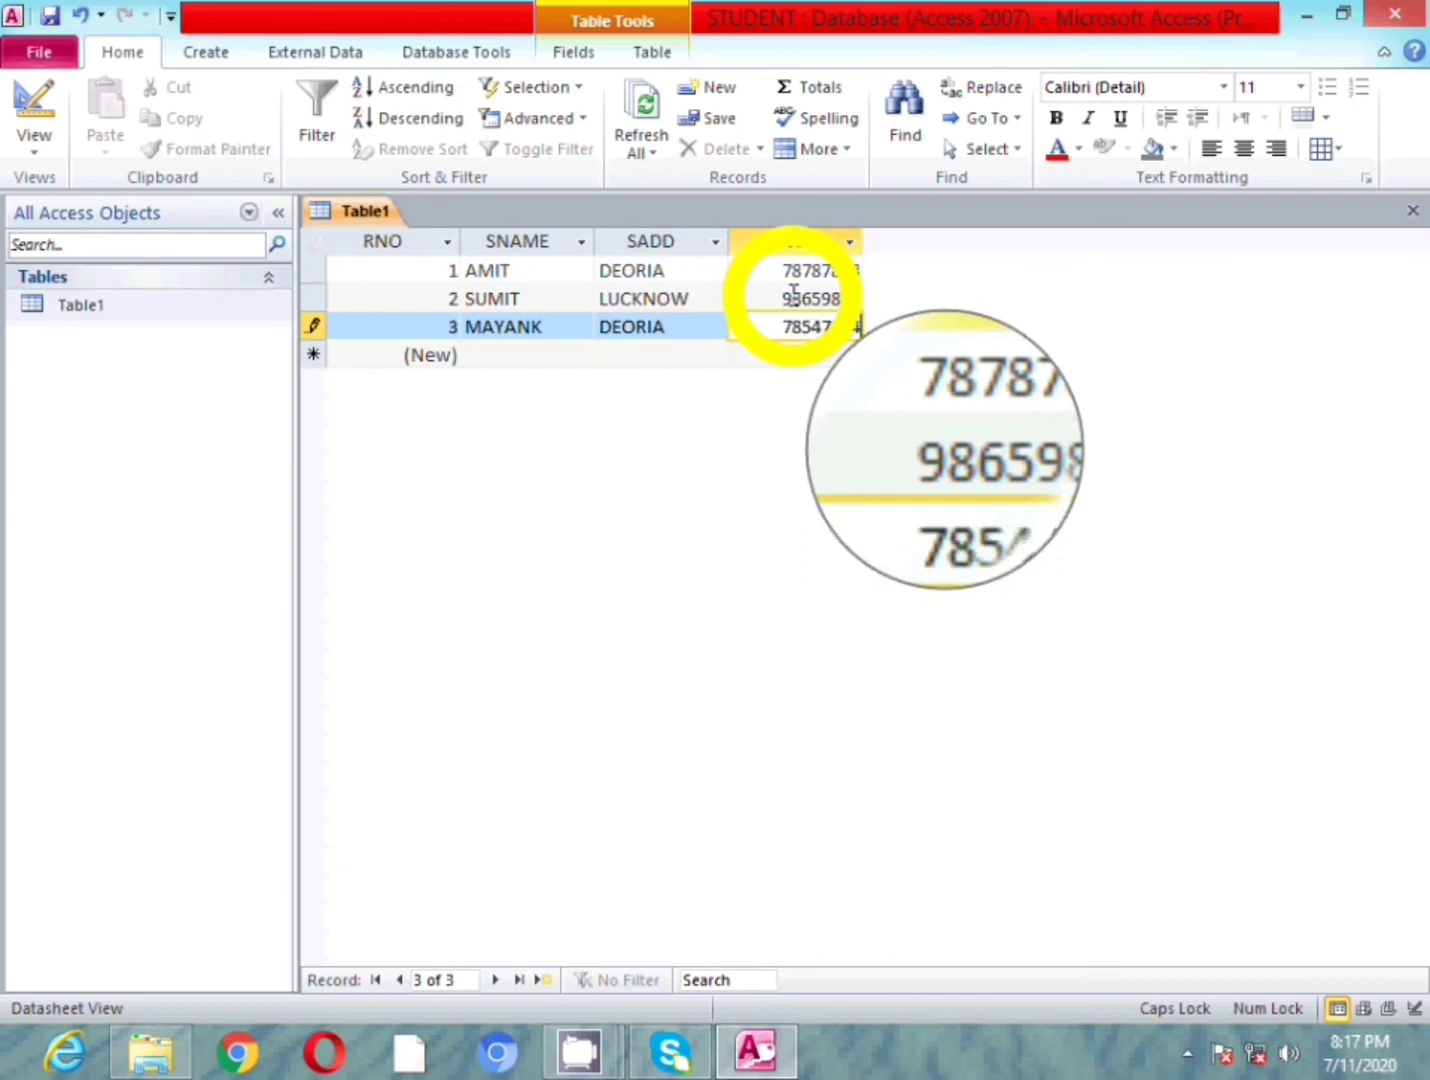
{"action": "type", "text": "854"}
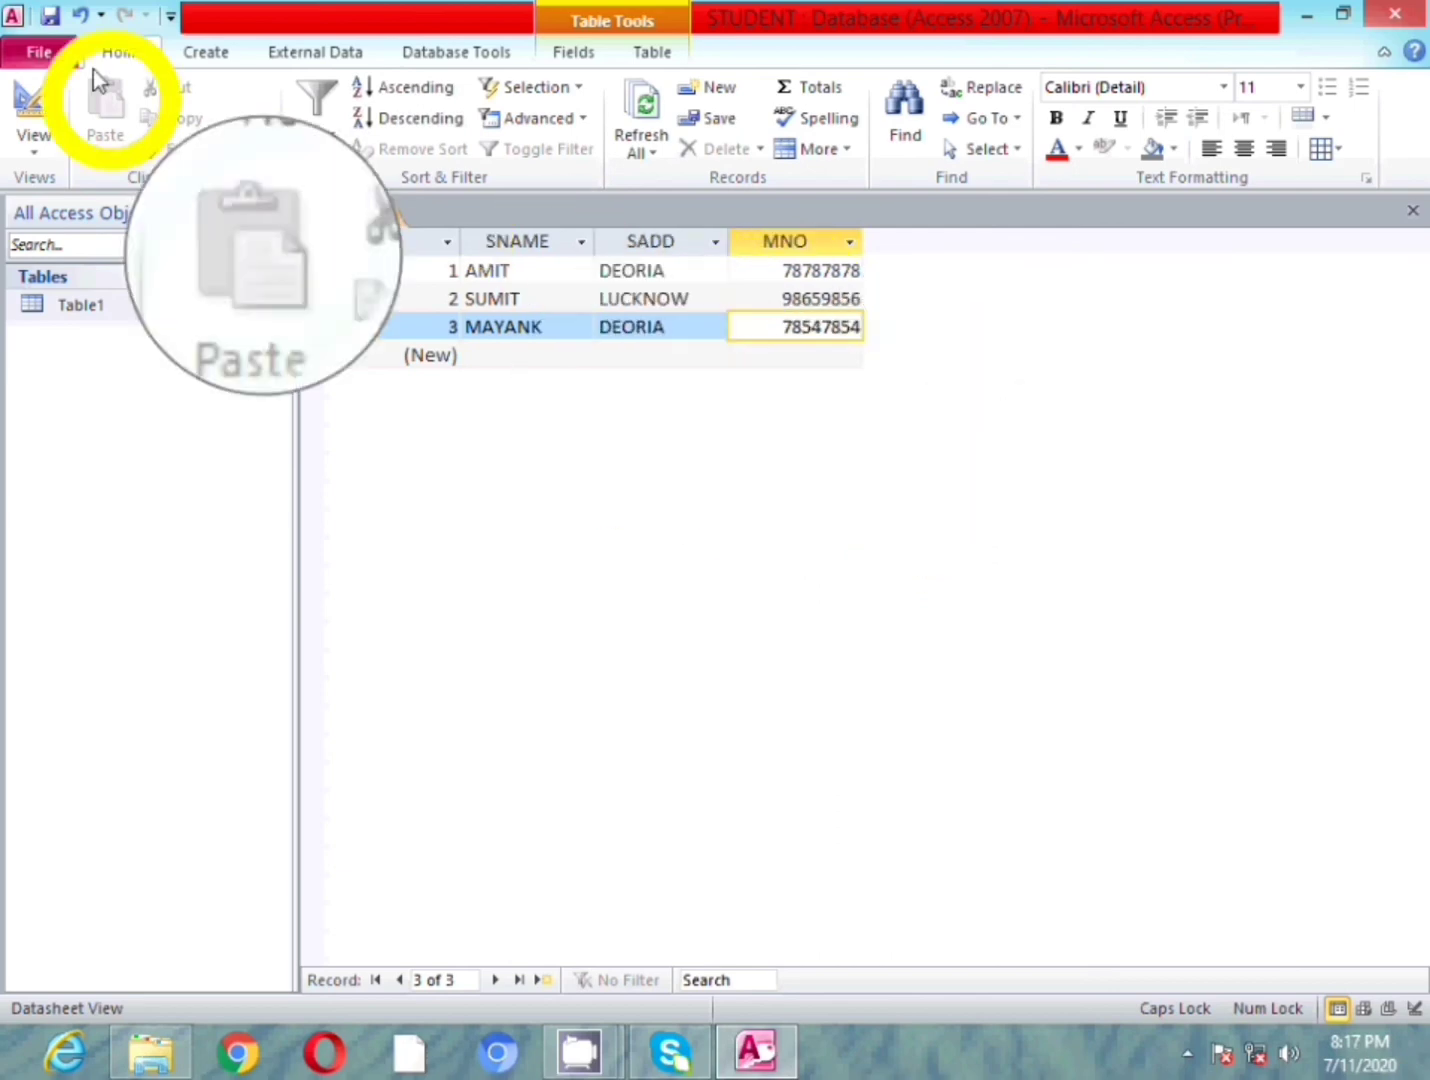
{"action": "left_click", "coordinate": [51, 17]}
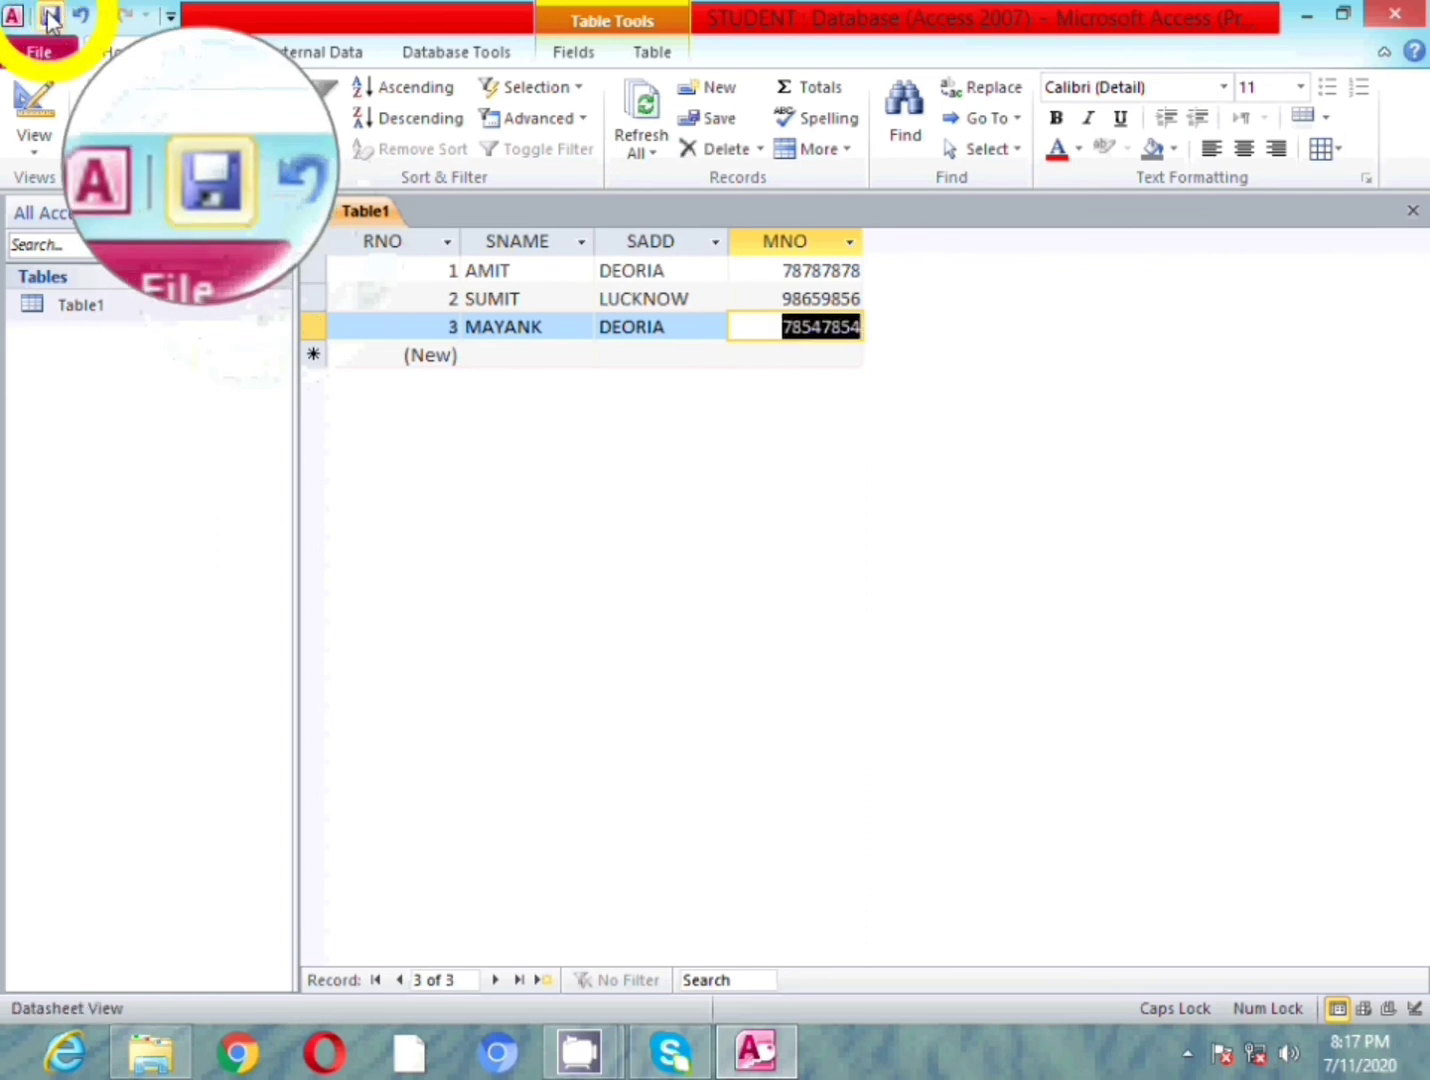